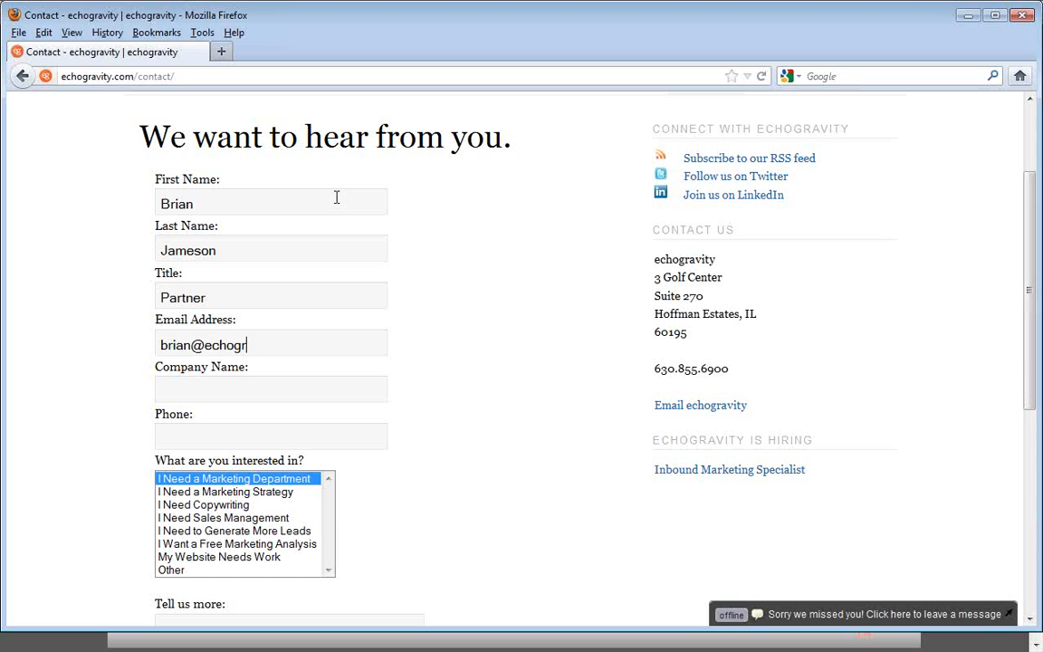
Complete the contact form with company name echogravity, the phone number and the message "Let's talk.", and submit it
key(Tab)
text(echogravity)
key(Tab)
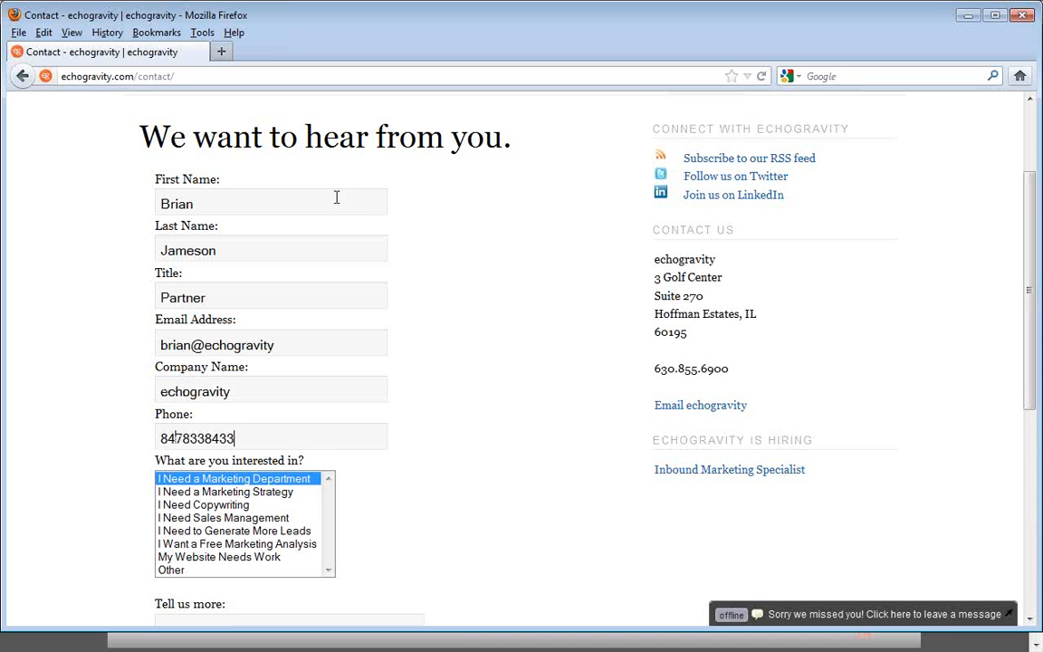
scroll(485, 489, down, 7)
click(401, 293)
text(Let's talk)
click(295, 371)
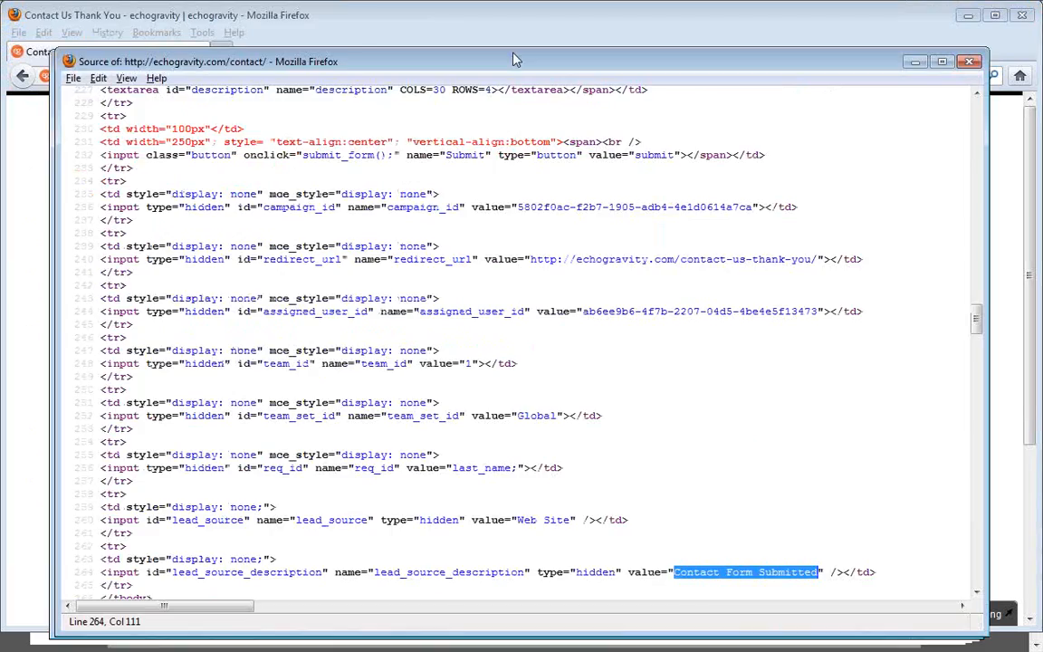
Examine the contact form's page source, from the visible input fields to the hidden campaign, redirect, user and team fields
drag(513, 59, 552, 17)
click(665, 373)
scroll(670, 391, up, 20)
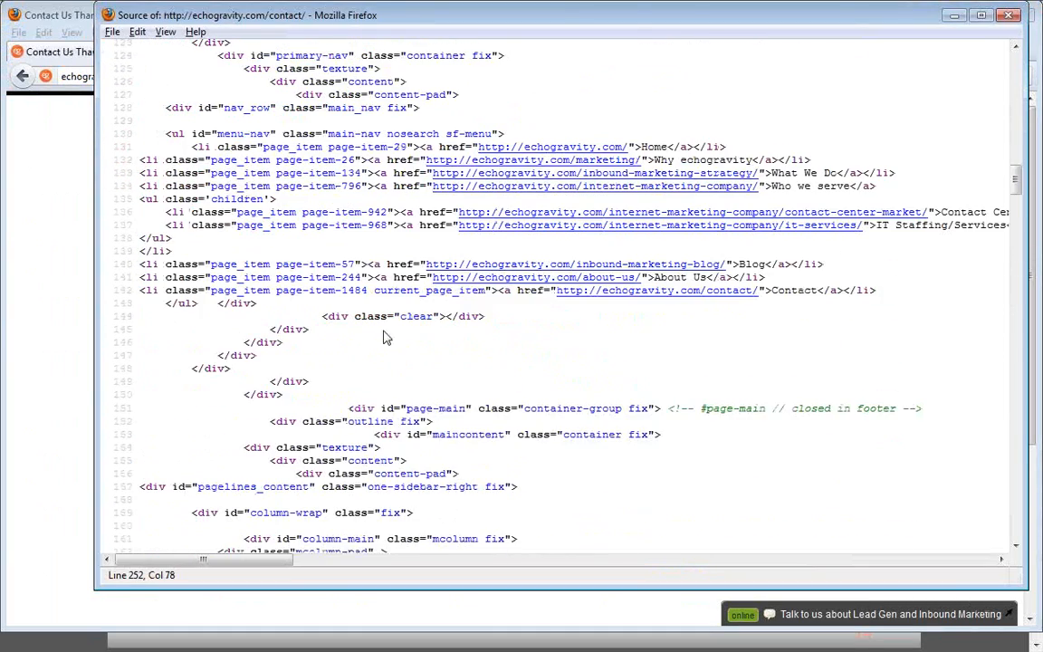
scroll(381, 346, down, 20)
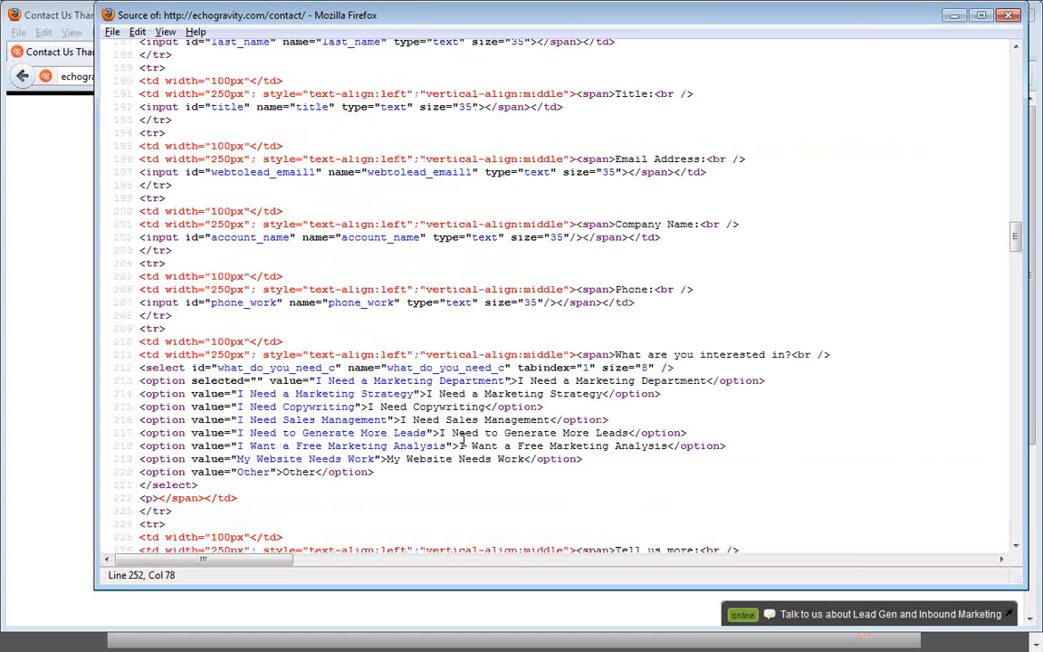
scroll(463, 444, down, 7)
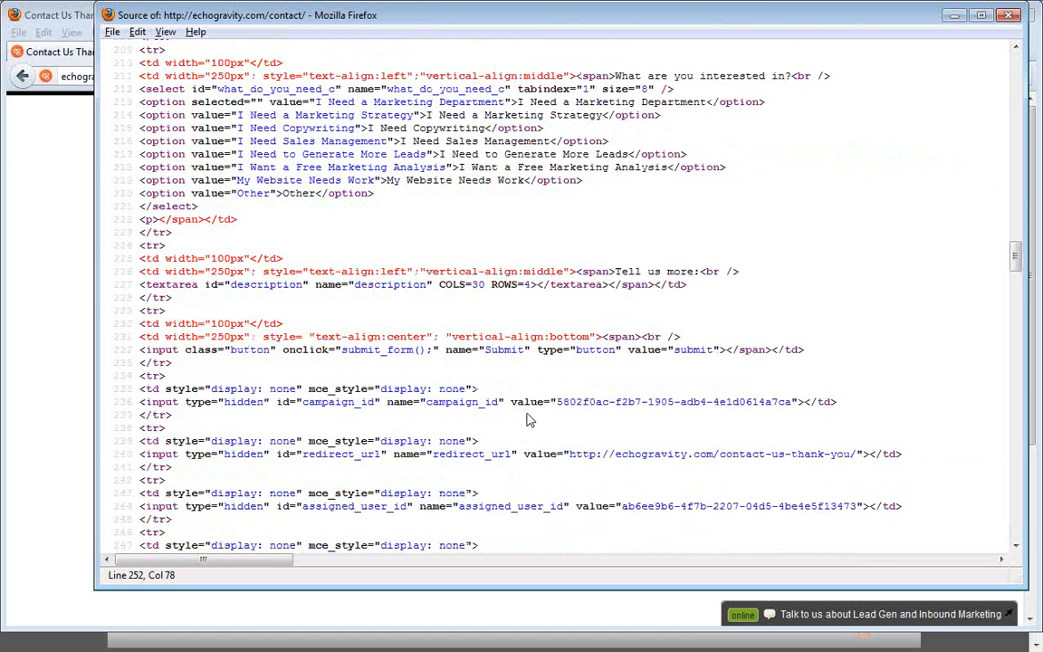
scroll(604, 445, down, 5)
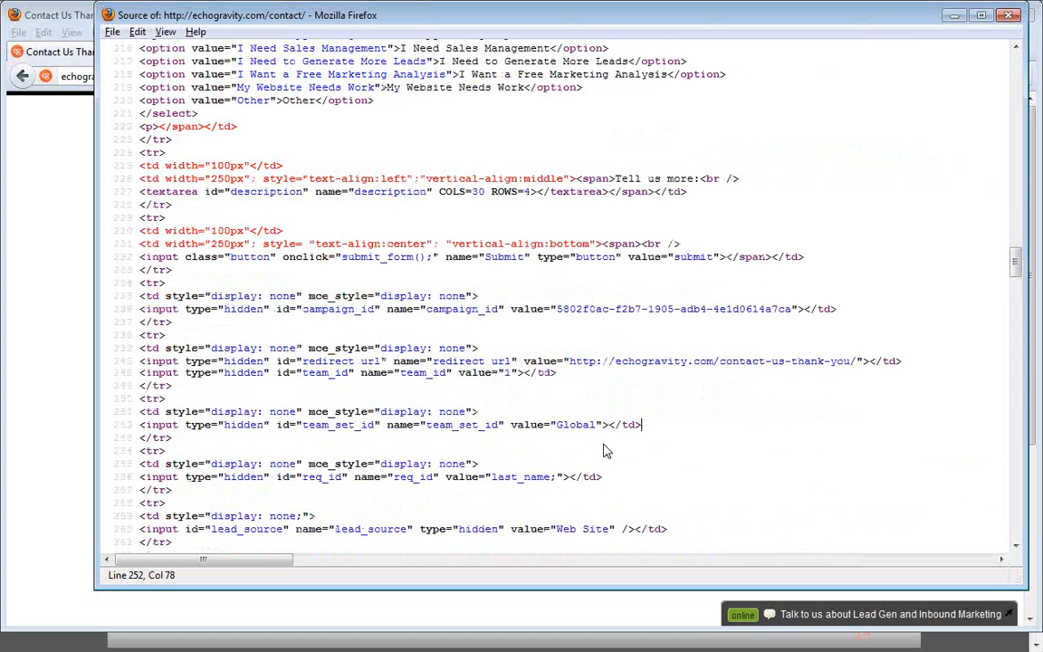
scroll(580, 443, down, 2)
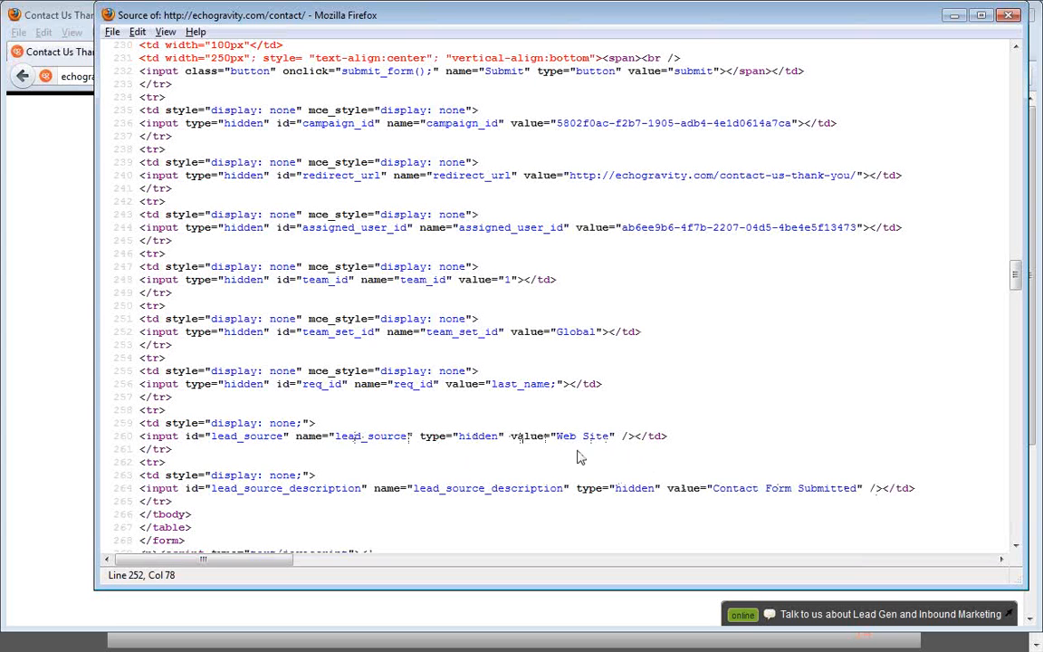
Check the hidden lead_source and lead_source_description values in the form source, and move the source window away
drag(612, 437, 556, 436)
click(510, 500)
drag(714, 488, 857, 491)
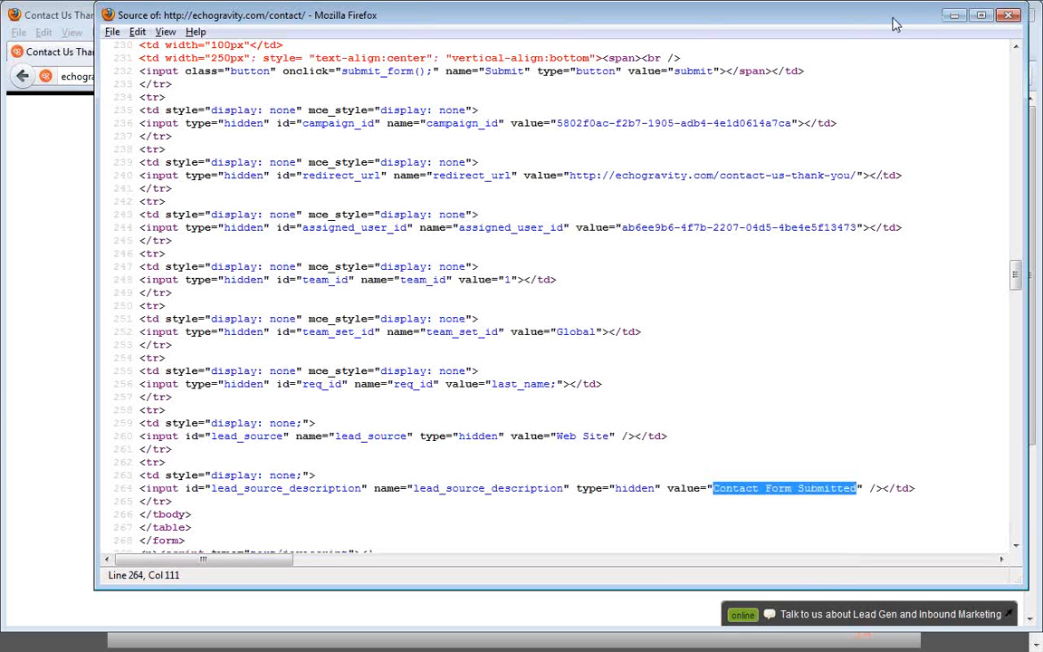
drag(892, 18, 0, 317)
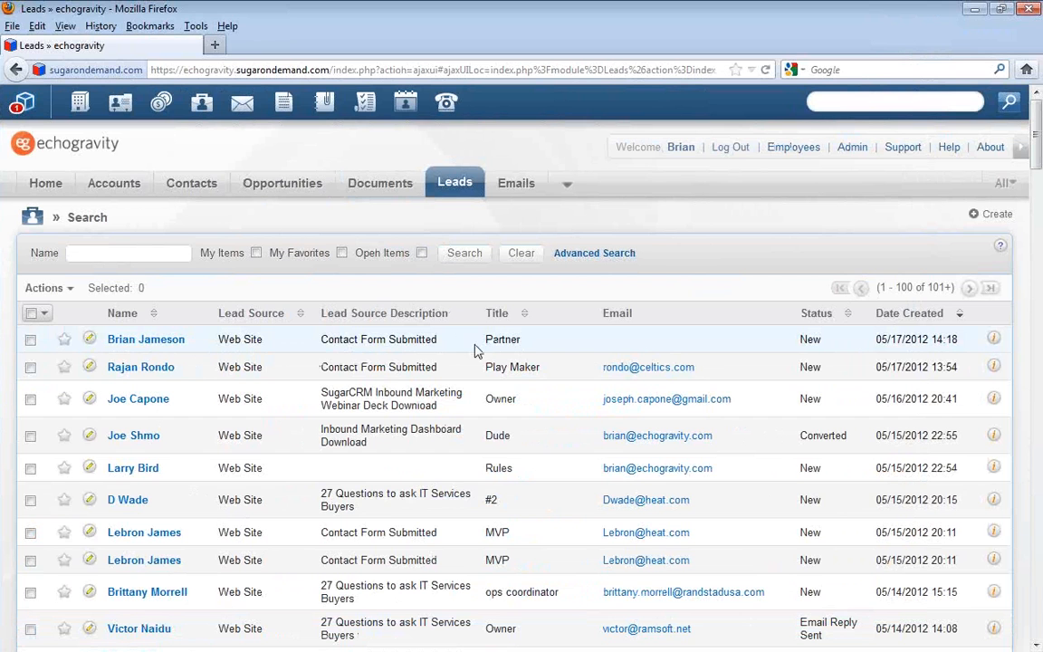
Open the newest lead and review its stated need, lead source, lead source description and campaign, returning to its overview
click(143, 340)
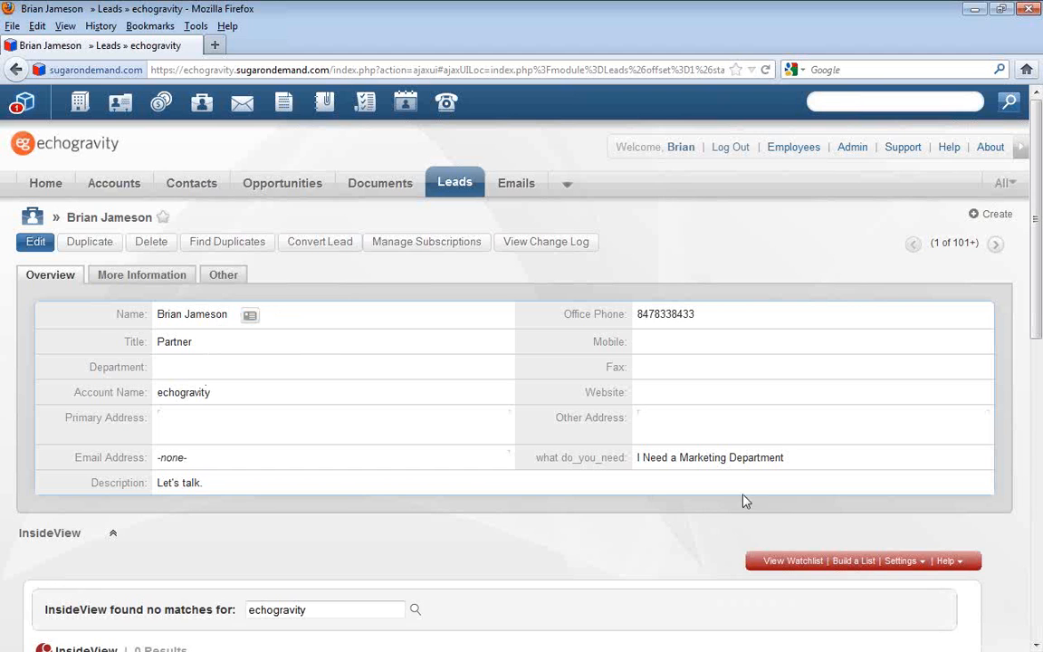
drag(804, 463, 653, 470)
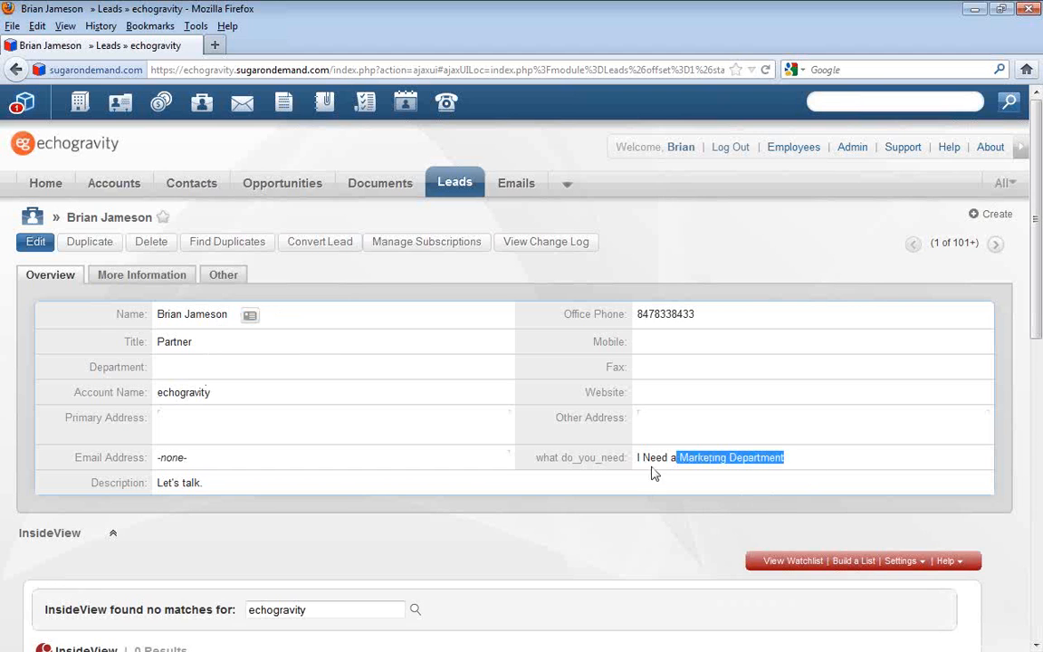
click(167, 283)
drag(760, 342, 628, 339)
drag(686, 314, 654, 315)
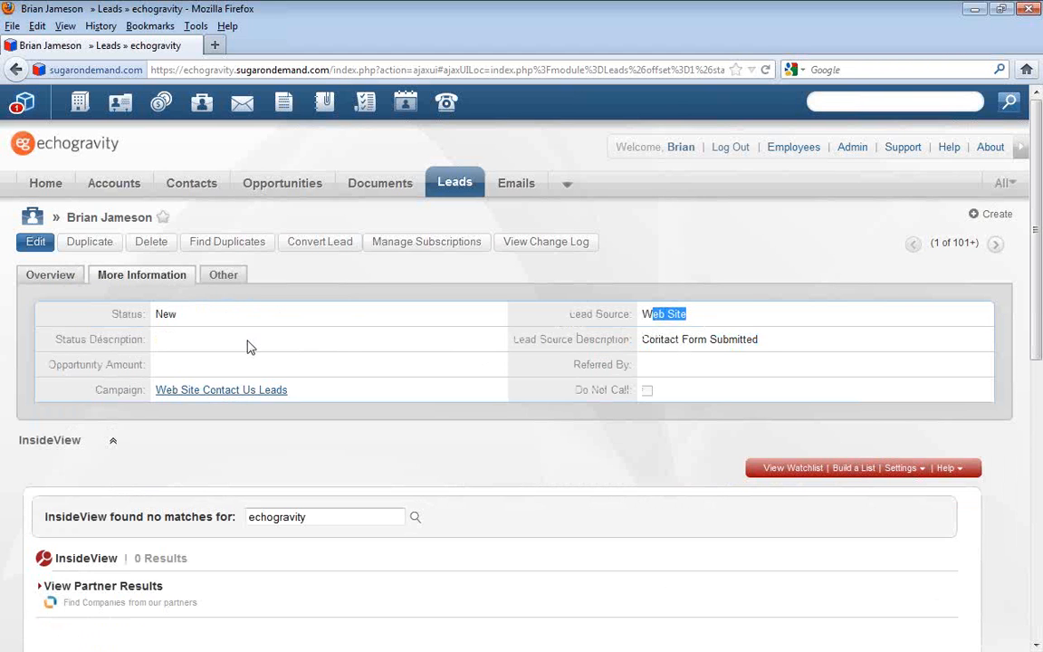
drag(293, 390, 161, 396)
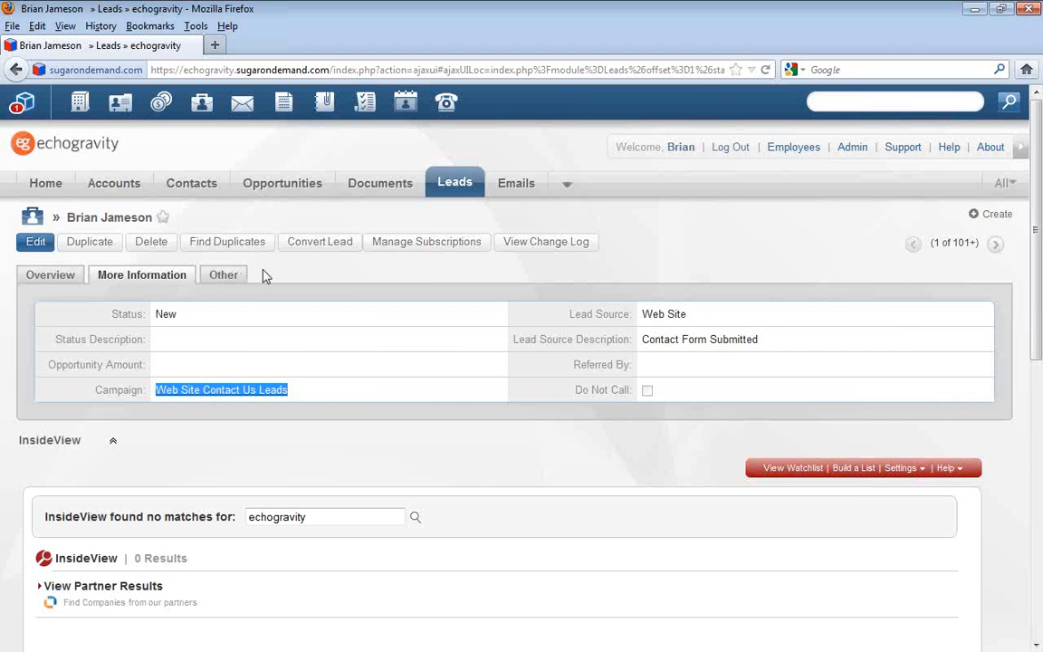
click(58, 276)
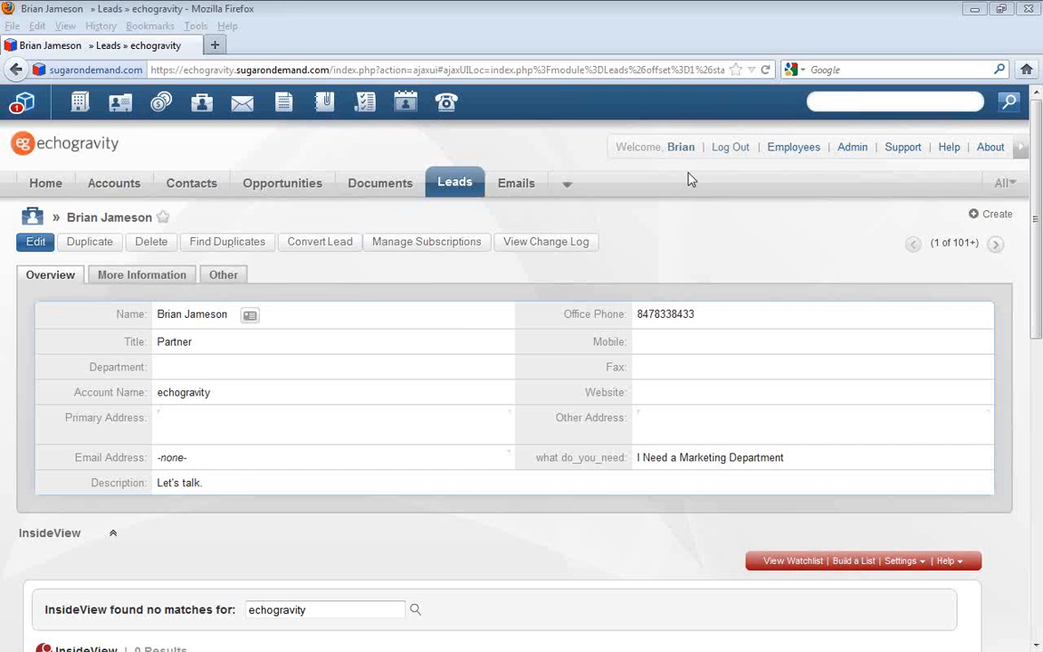
Open the administration page in a new browser tab and open the Website Lead Notification workflow under Workflow Management
right_click(857, 152)
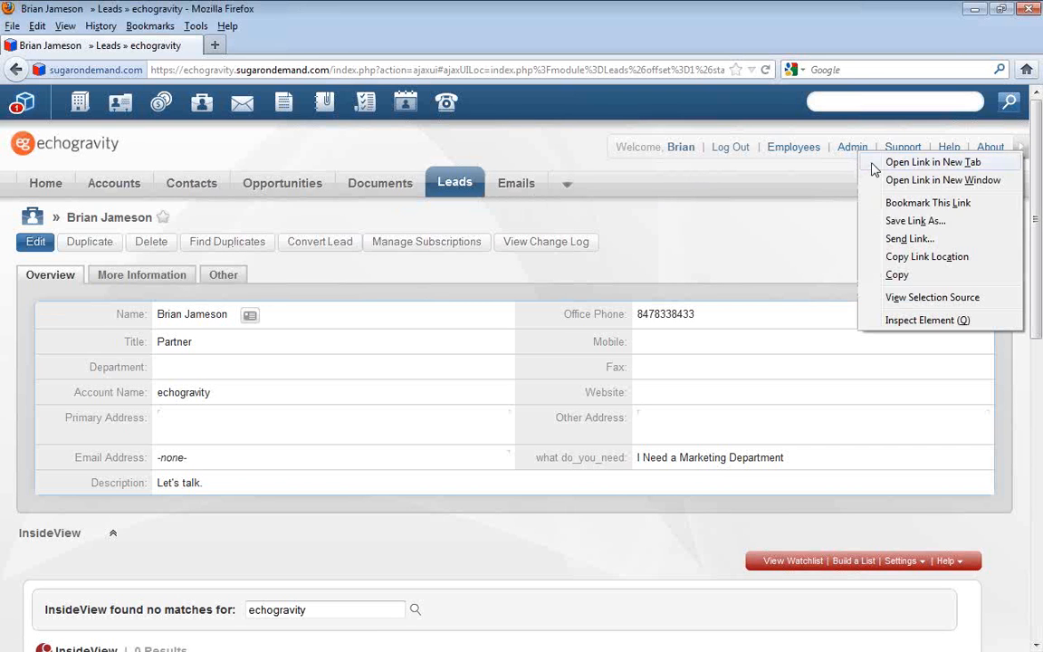
click(933, 163)
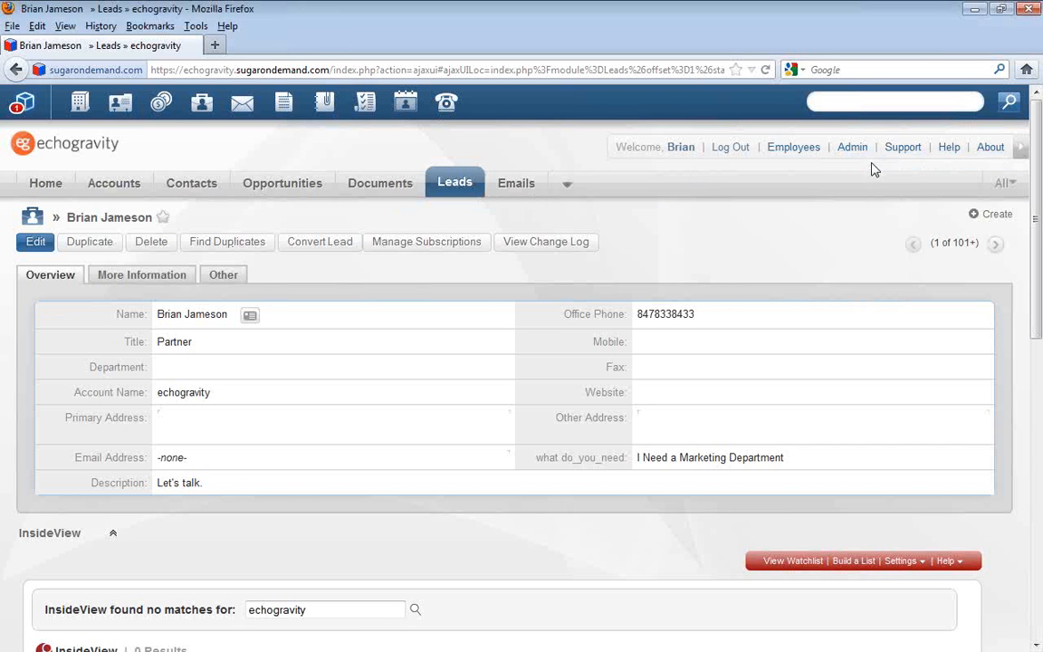
click(206, 71)
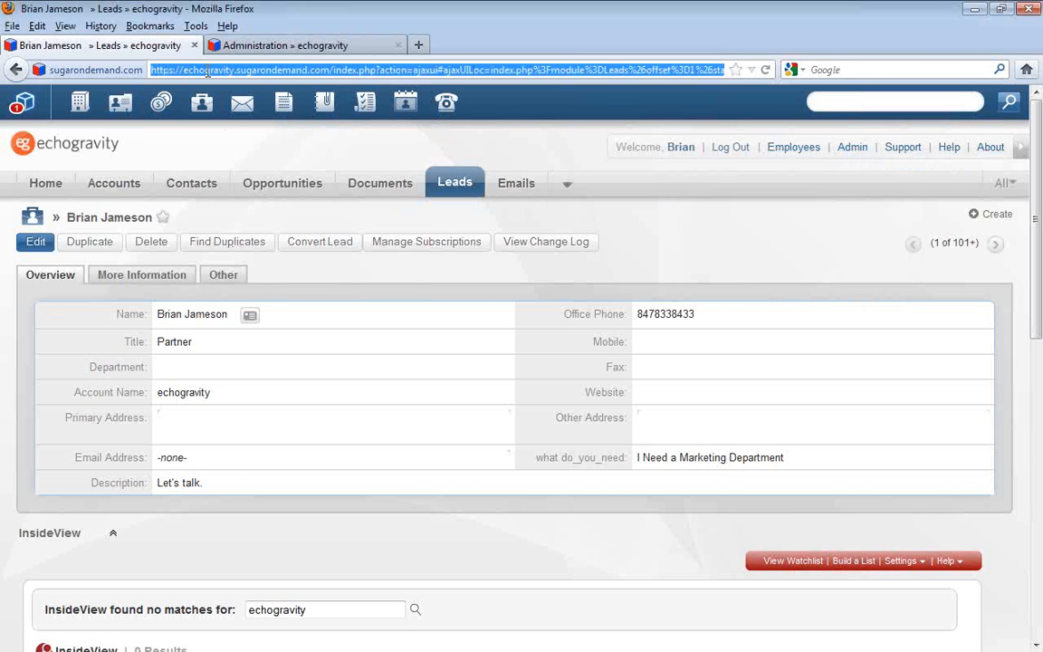
click(259, 48)
scroll(294, 369, down, 10)
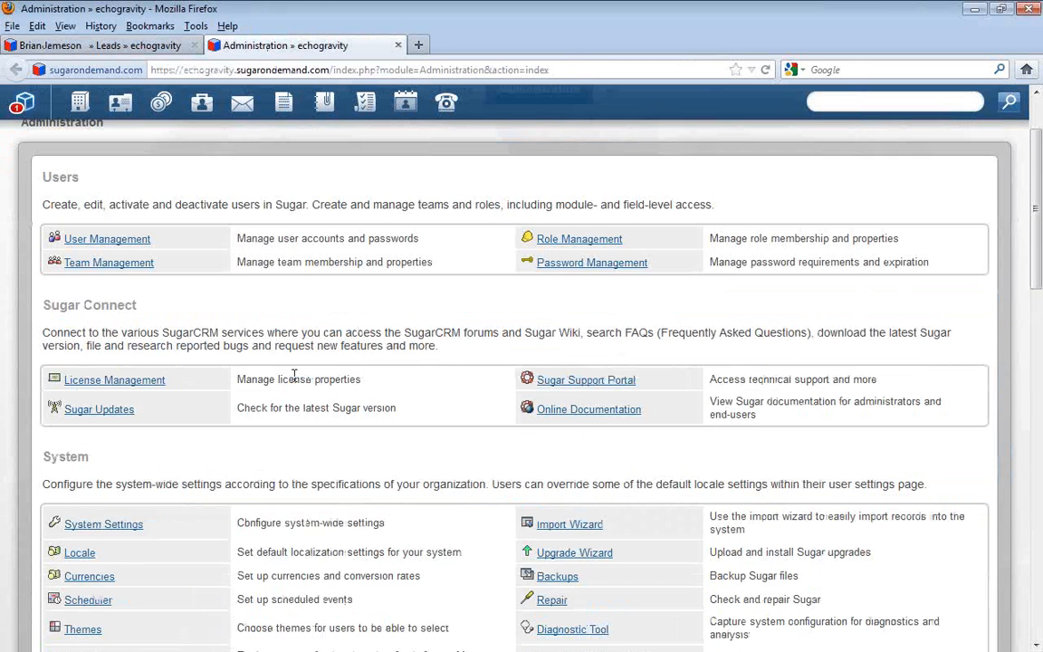
click(117, 505)
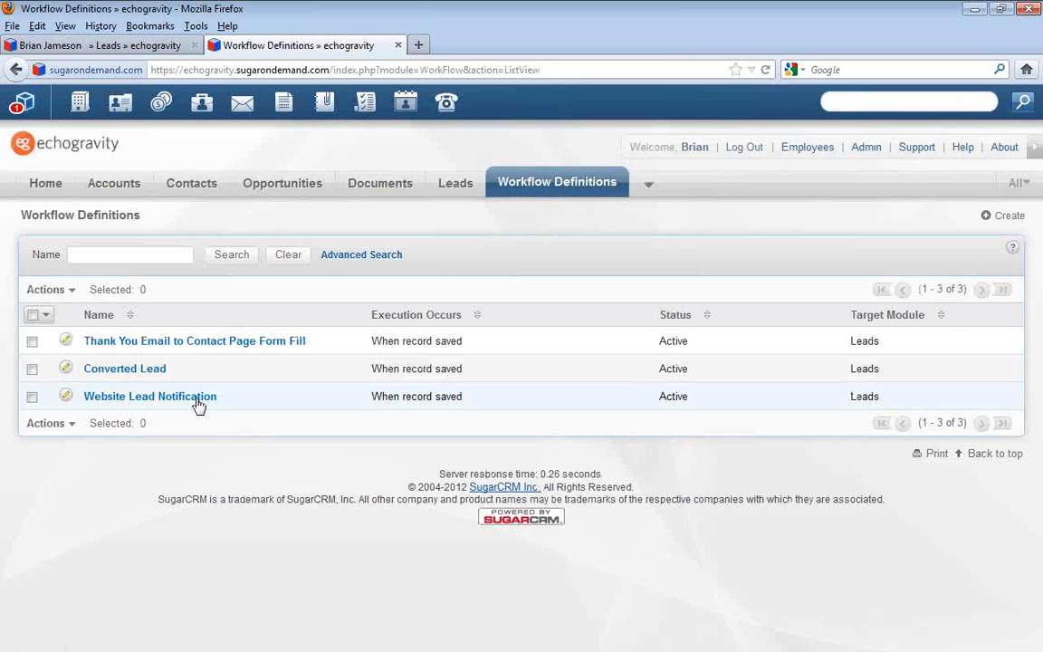
click(196, 398)
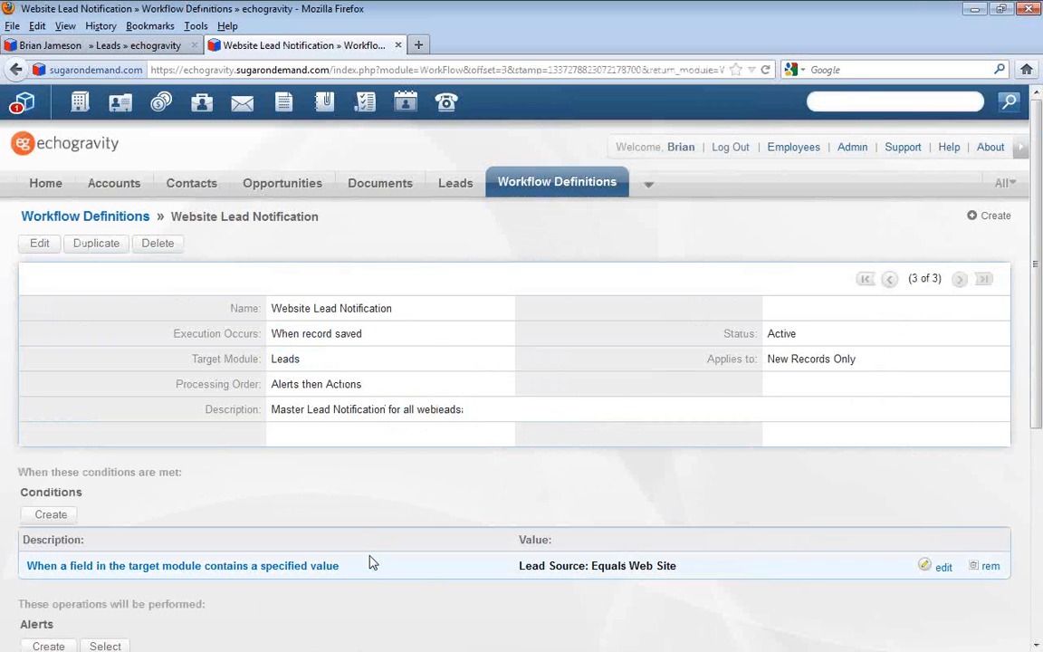
Review the workflow's lead source condition and its alert with the custom email template
drag(360, 573, 21, 573)
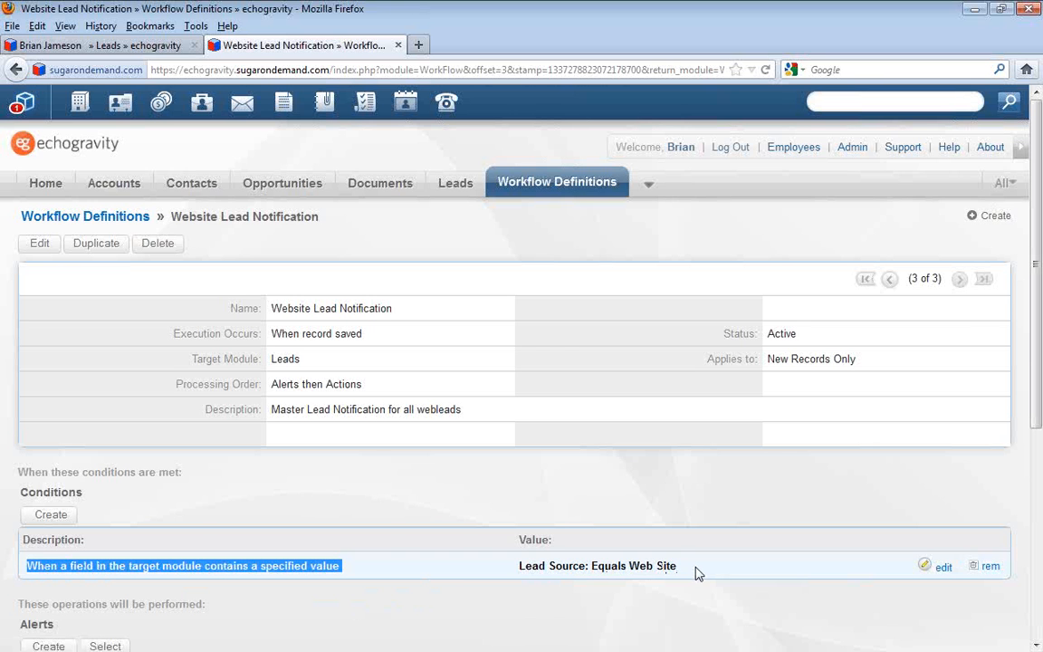
scroll(695, 572, down, 2)
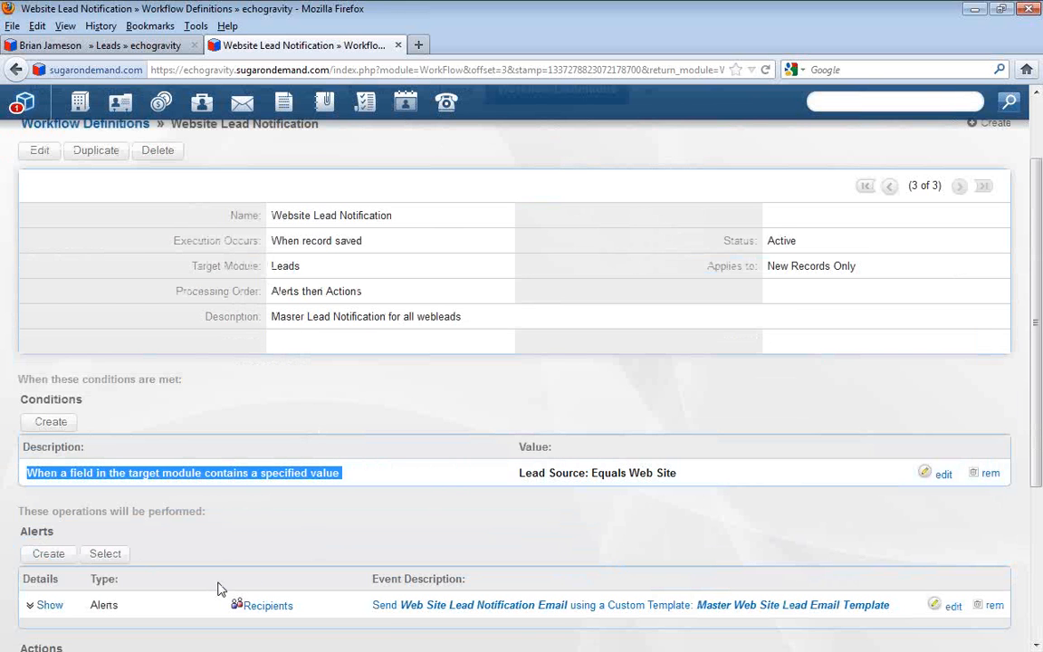
scroll(219, 586, down, 3)
click(350, 386)
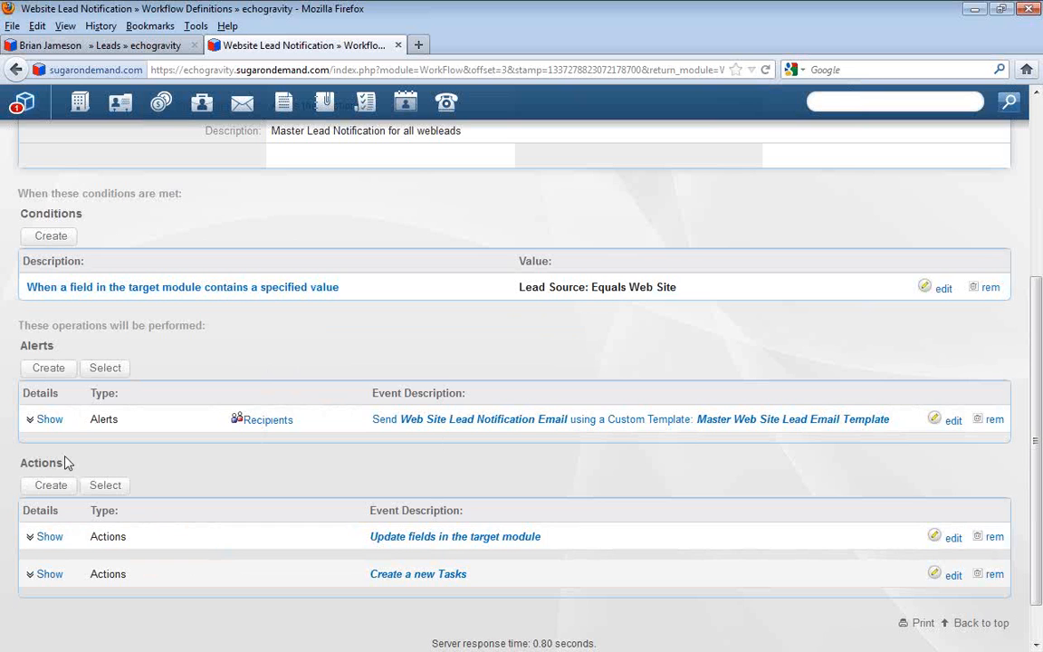
Show the details of the workflow's field update and new task actions and review the values they set
click(33, 536)
drag(218, 567, 26, 565)
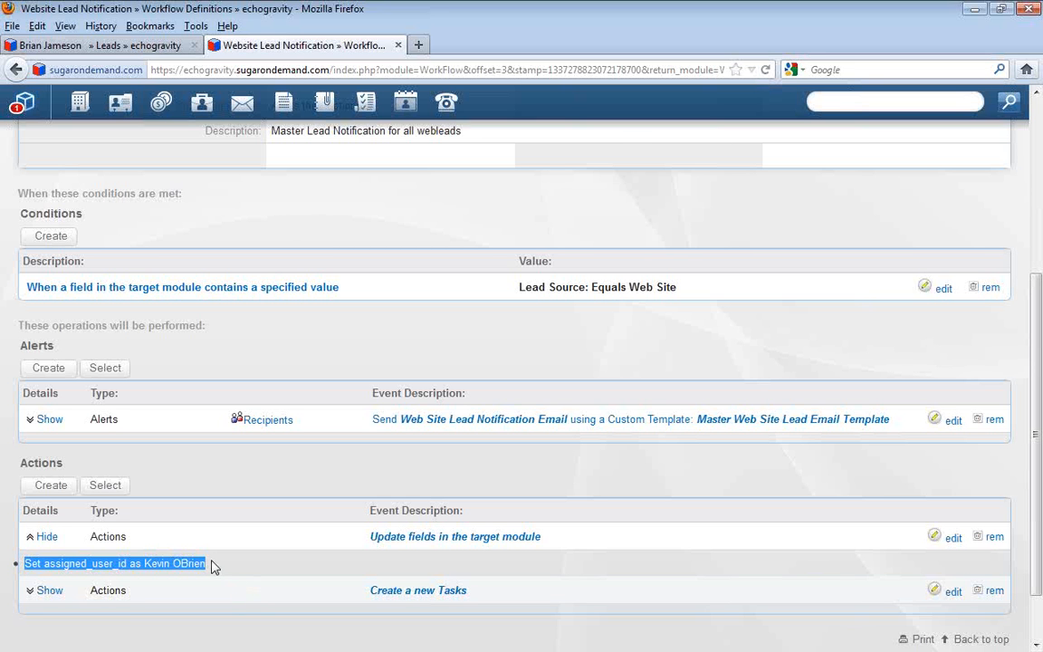
click(50, 589)
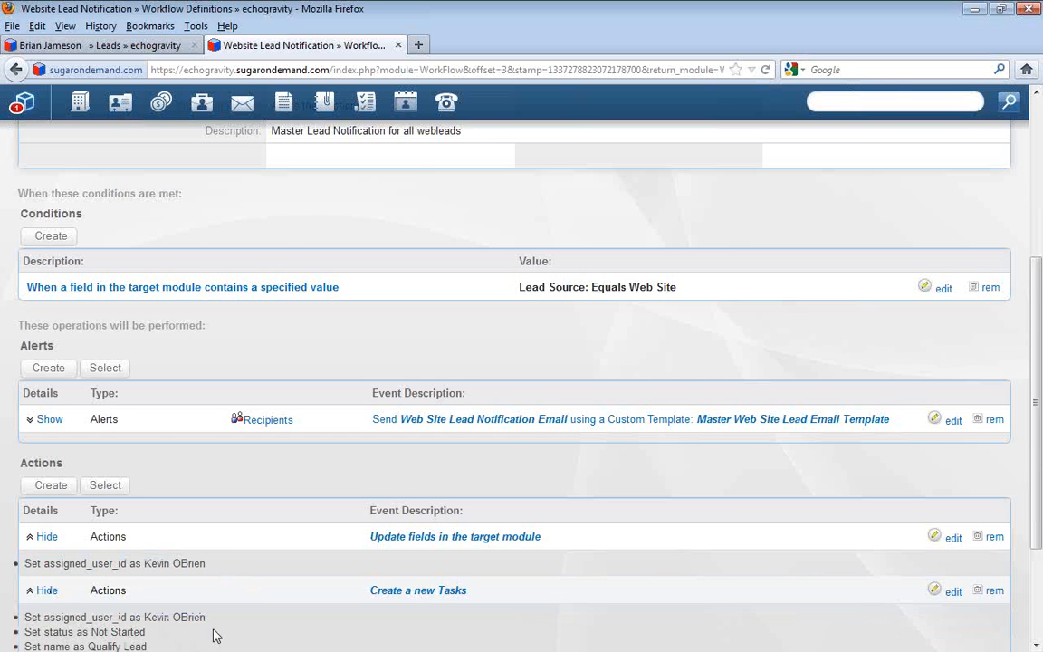
scroll(213, 636, down, 2)
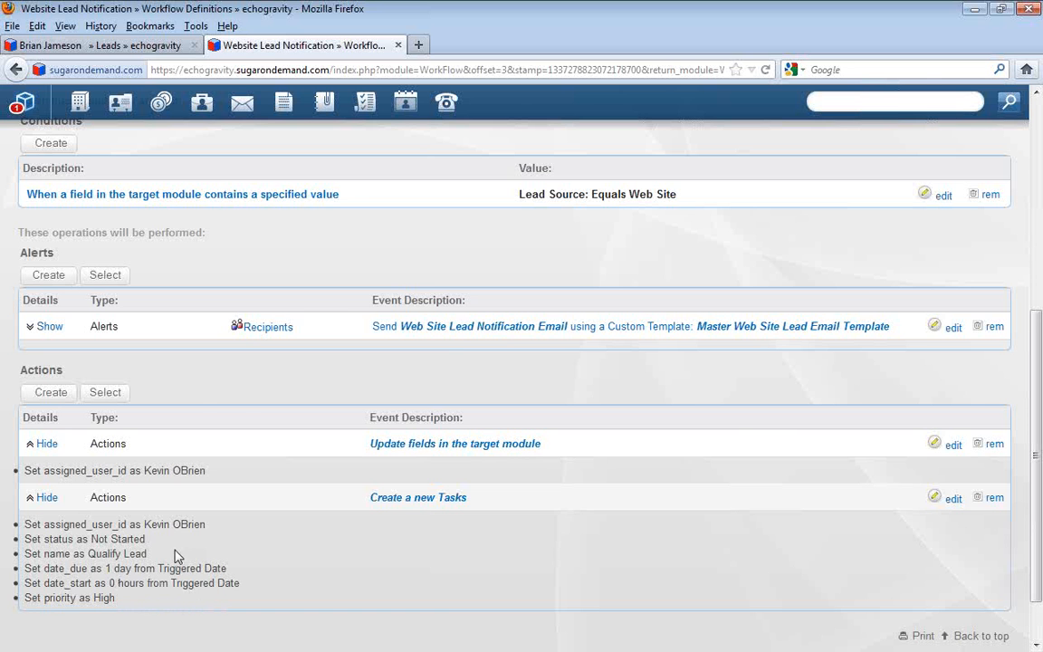
Open the Tasks module and filter the tasks by the user to whom the workflow assigns new leads
scroll(227, 566, up, 5)
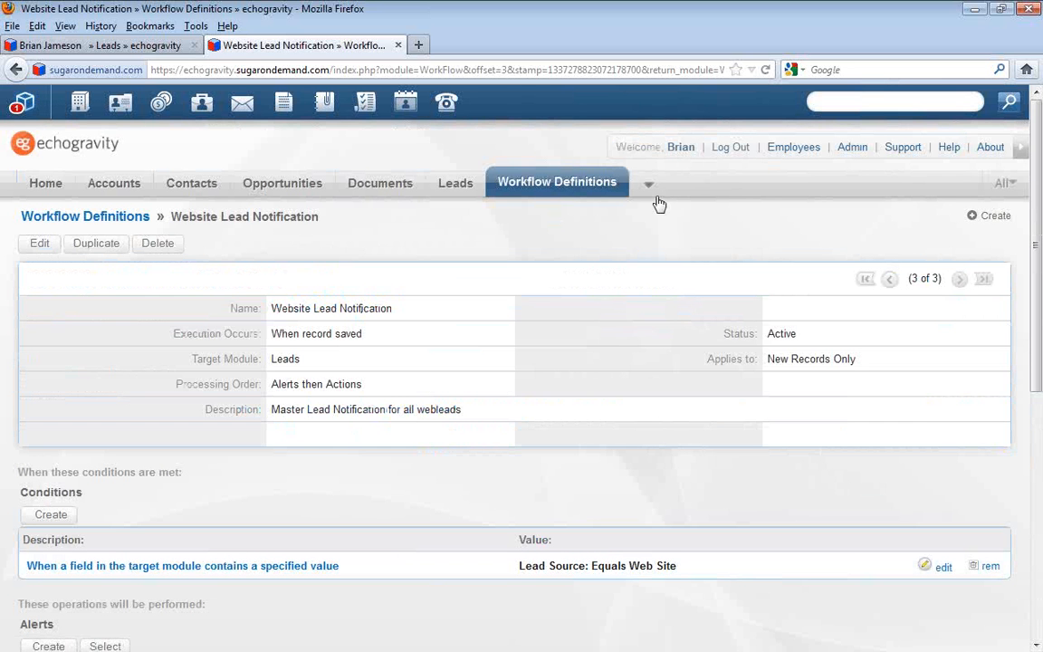
click(650, 187)
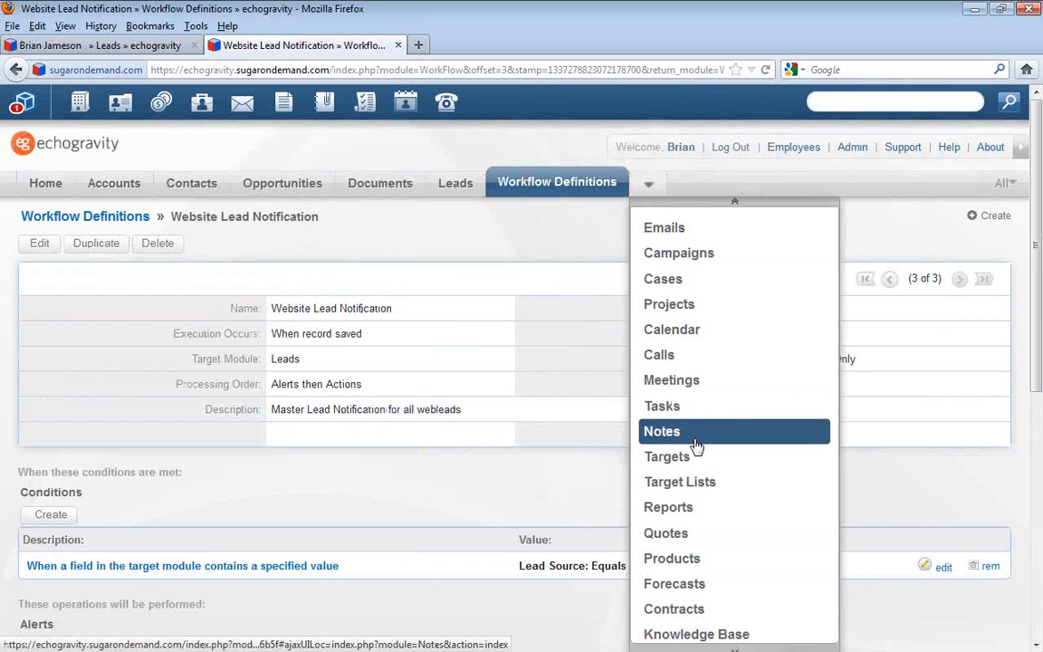
click(663, 408)
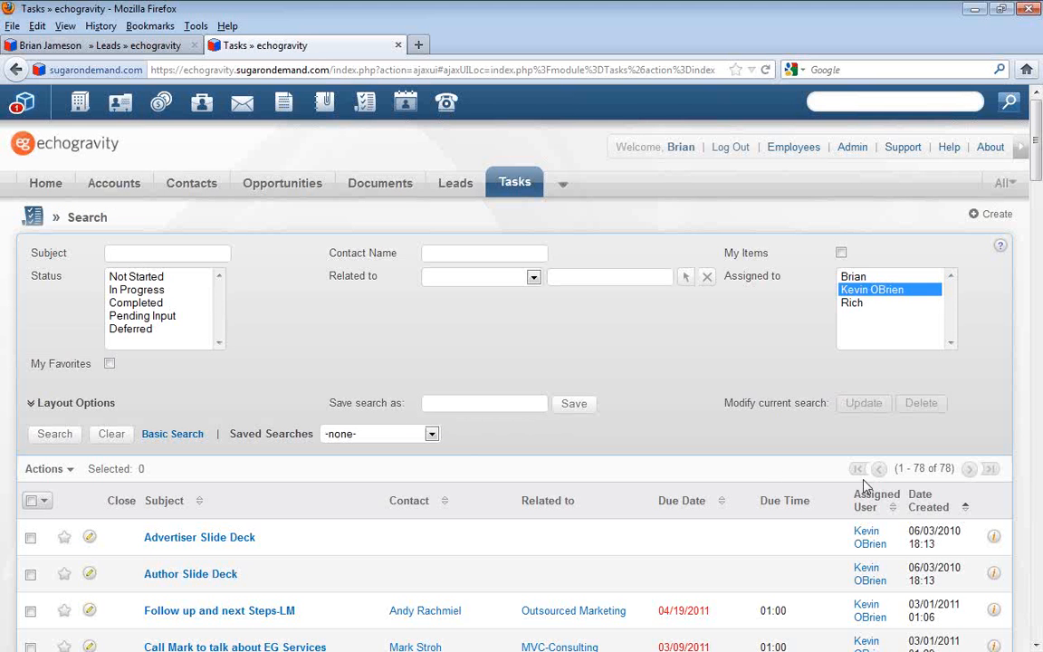
click(922, 499)
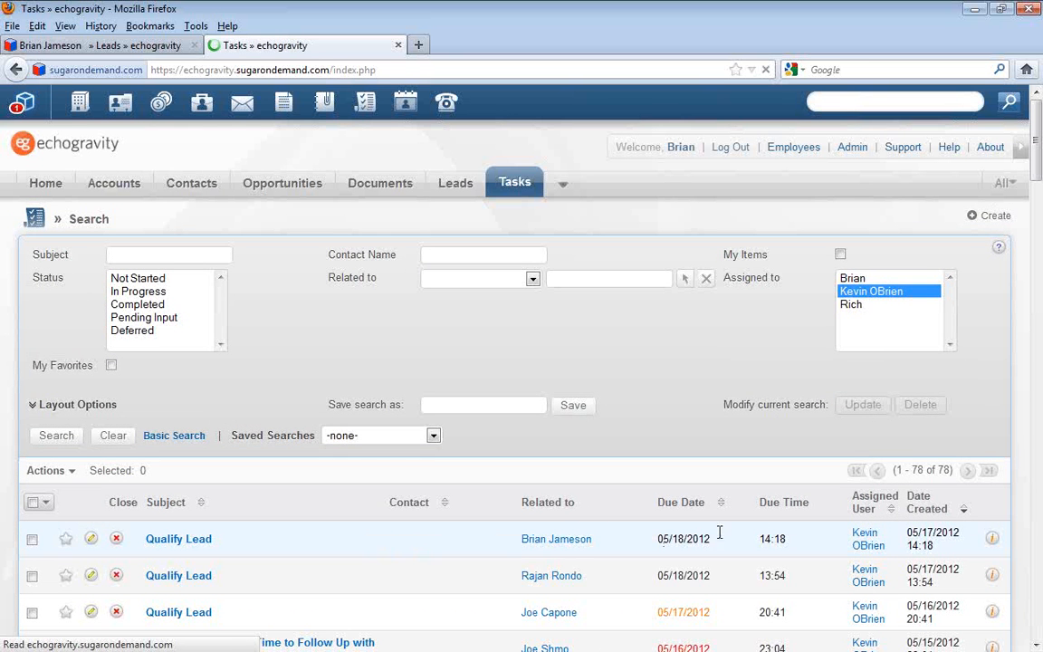
Check the assigned user, creation date and due date of the newest Qualify Lead task, and return to the lead record
scroll(855, 539, down, 2)
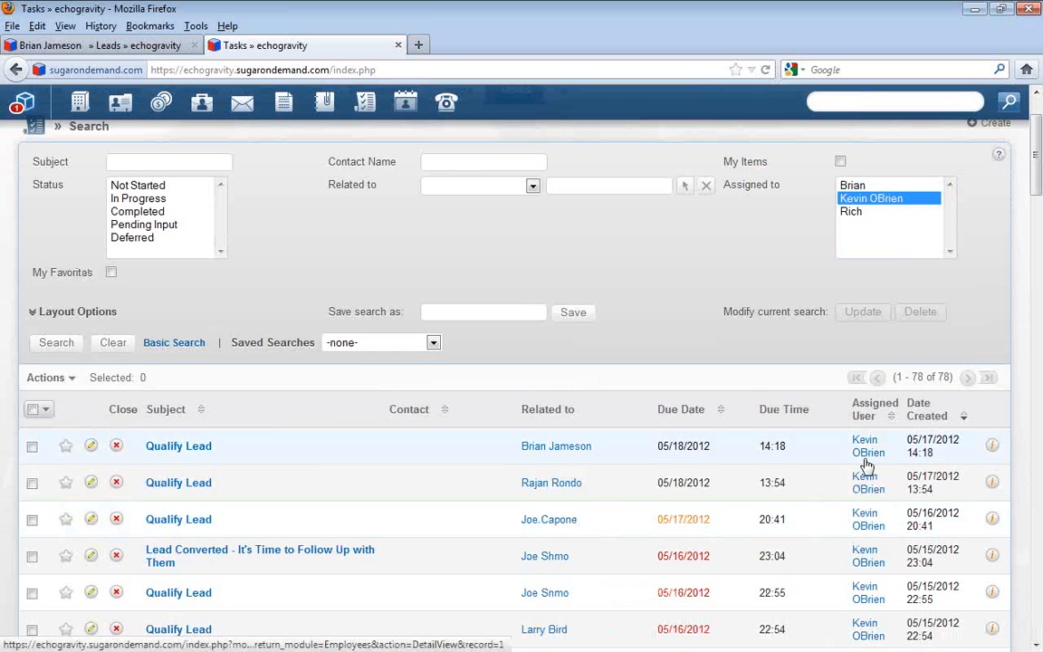
drag(933, 452, 854, 448)
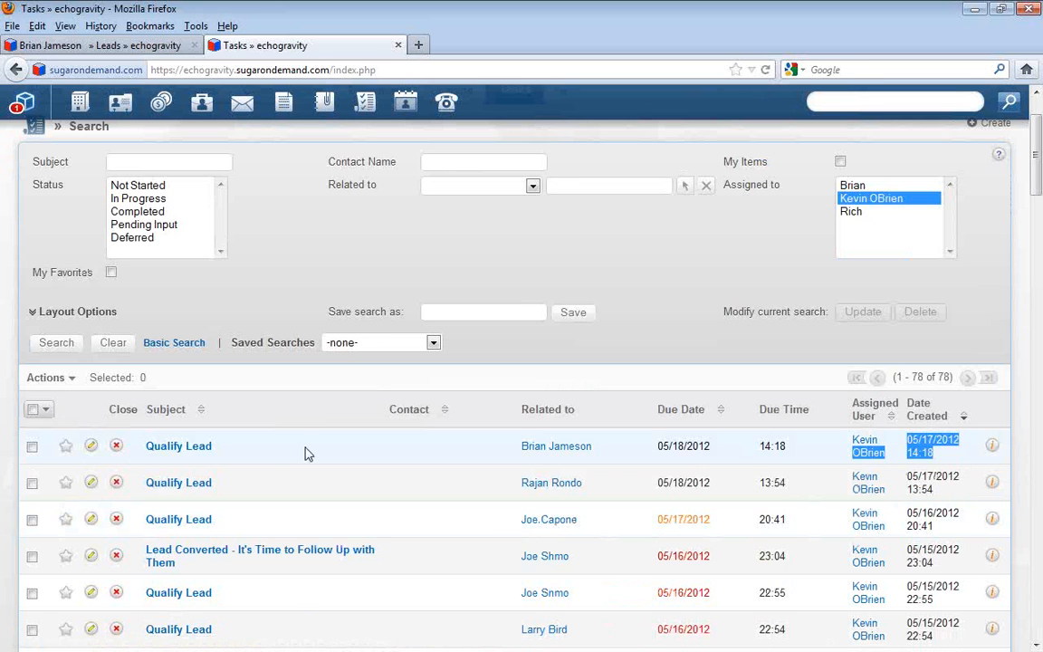
click(263, 456)
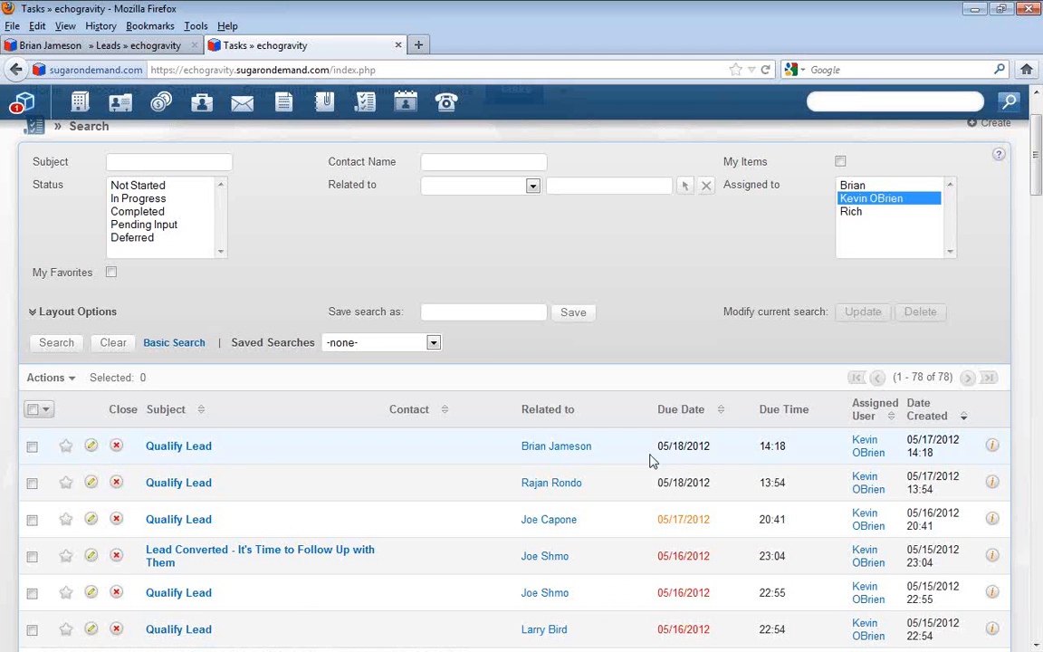
drag(702, 446, 665, 455)
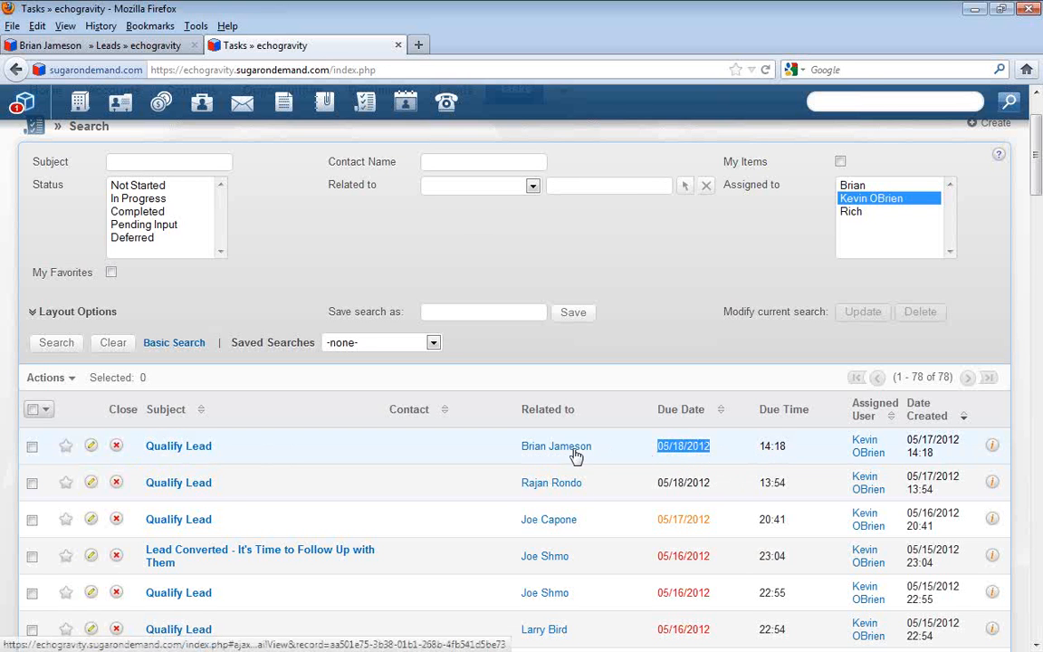
click(160, 50)
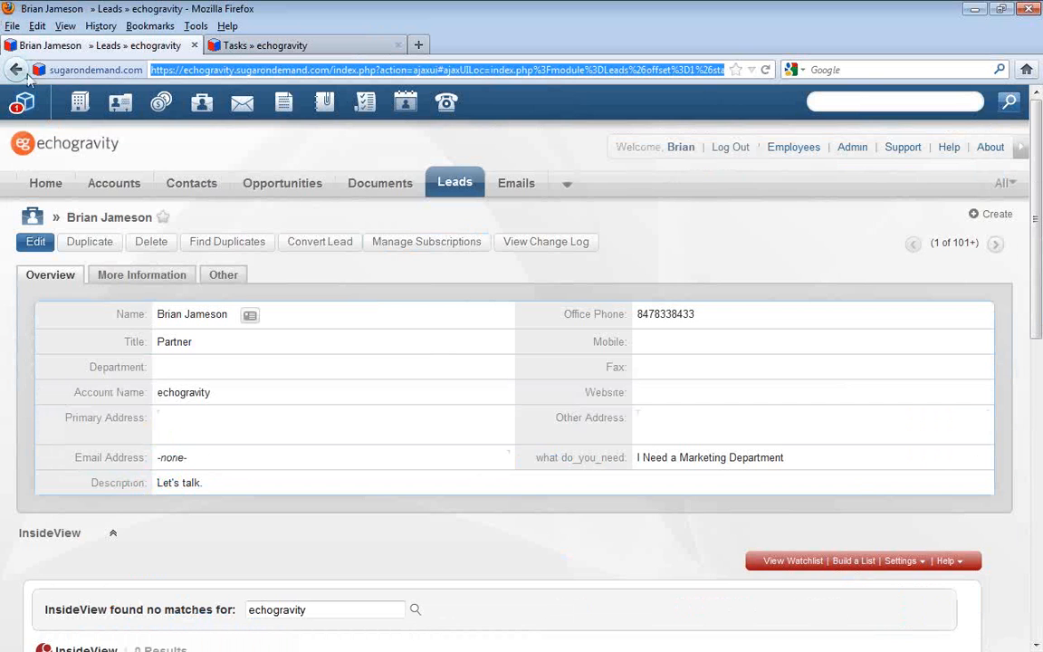
Open the Website Lead Notification workflow definition through the Administration area's Workflow Management
scroll(702, 362, down, 4)
scroll(692, 419, up, 4)
click(852, 146)
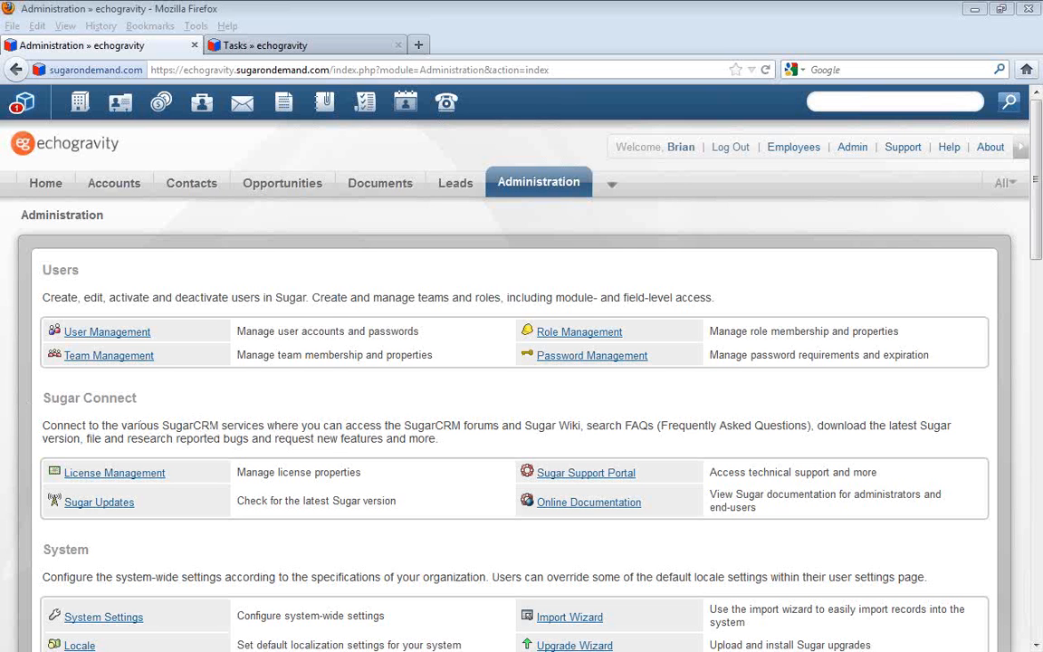
click(758, 421)
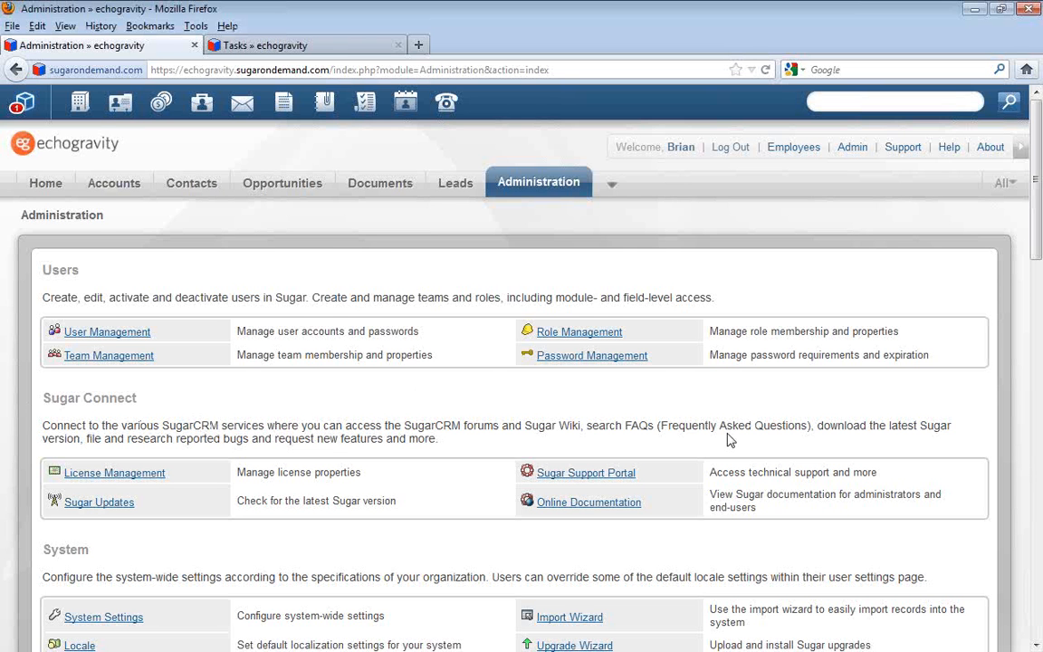
scroll(729, 439, down, 10)
click(158, 583)
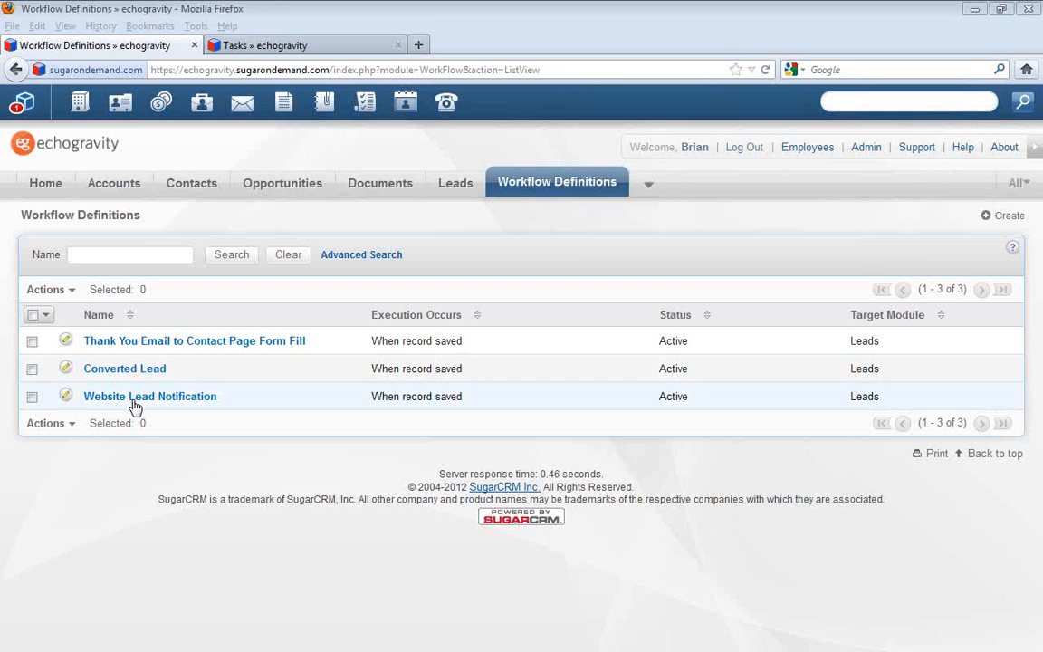
click(130, 399)
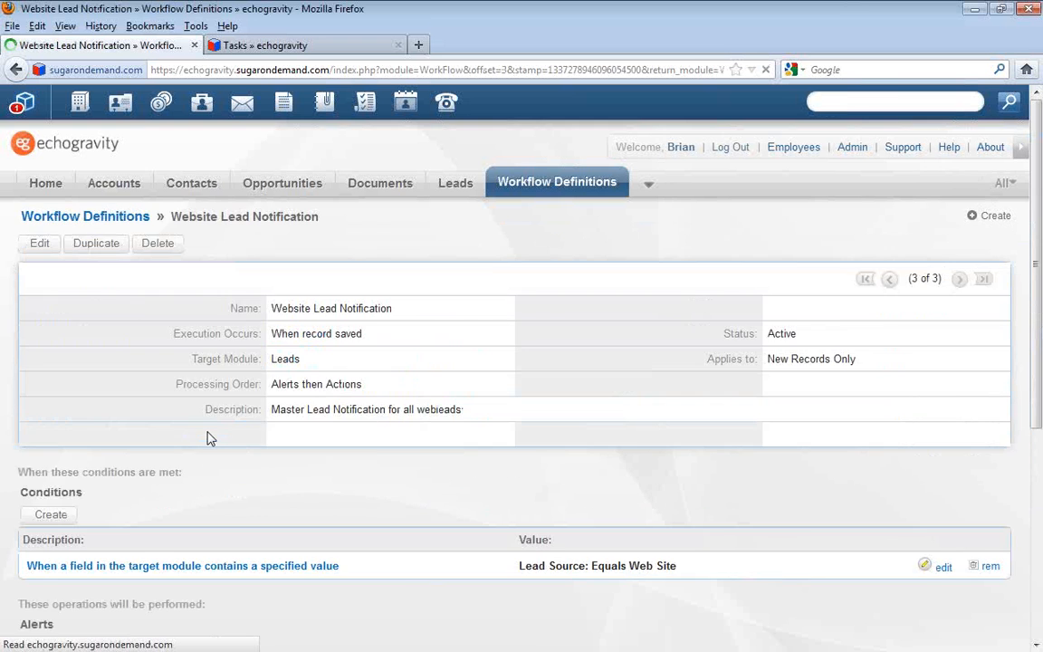
Open the recipients of the workflow's Web Site Lead Notification Email alert and review the specified users
scroll(207, 438, down, 4)
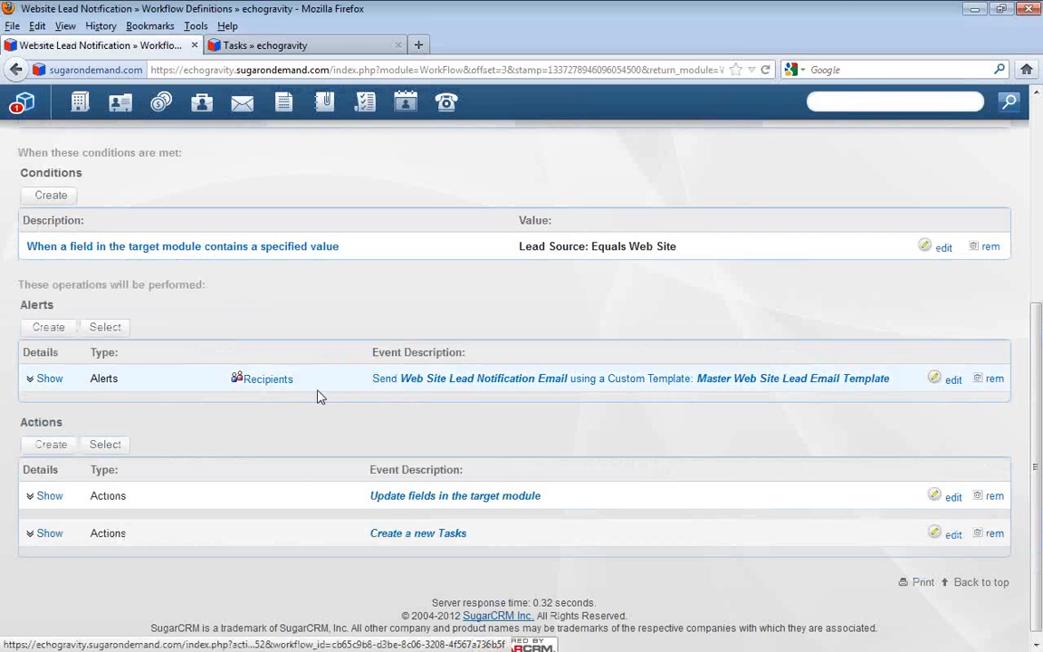
click(269, 380)
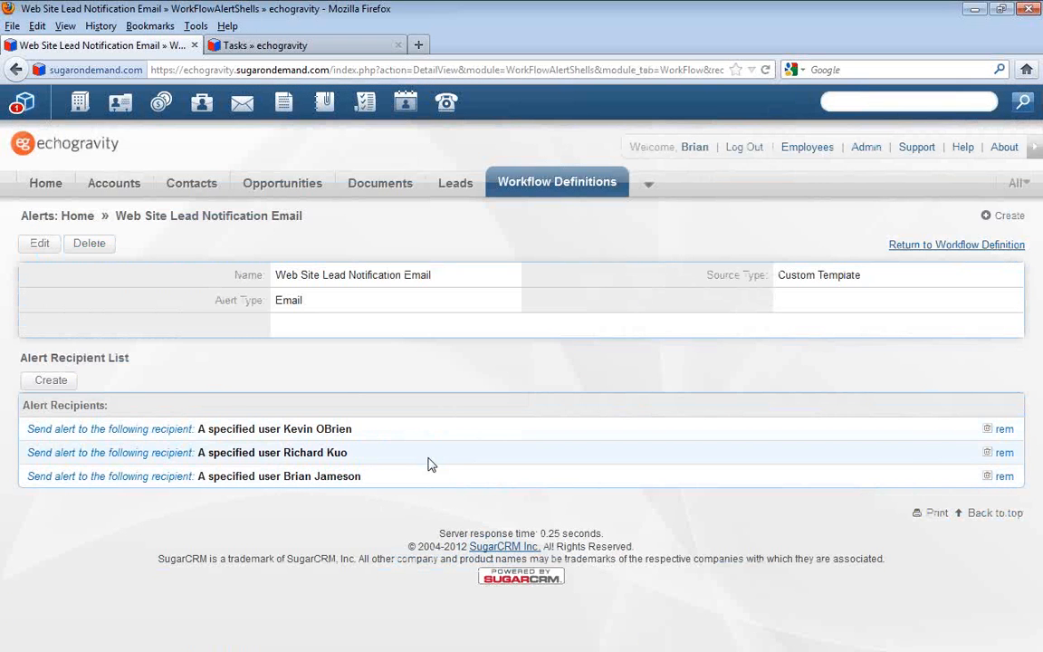
drag(353, 429, 203, 446)
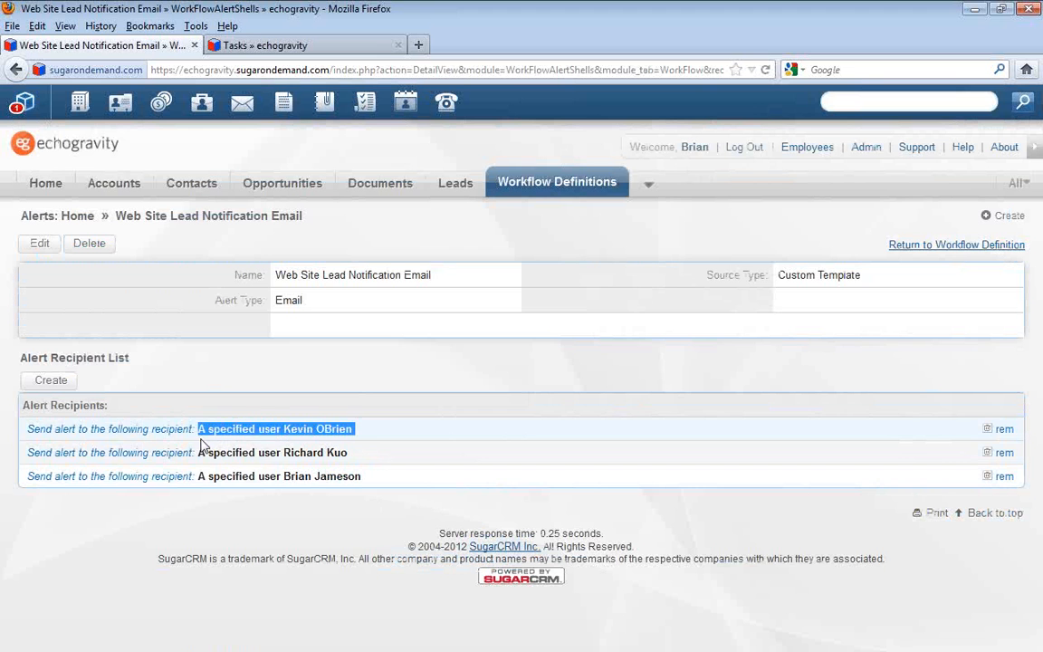
drag(355, 452, 189, 454)
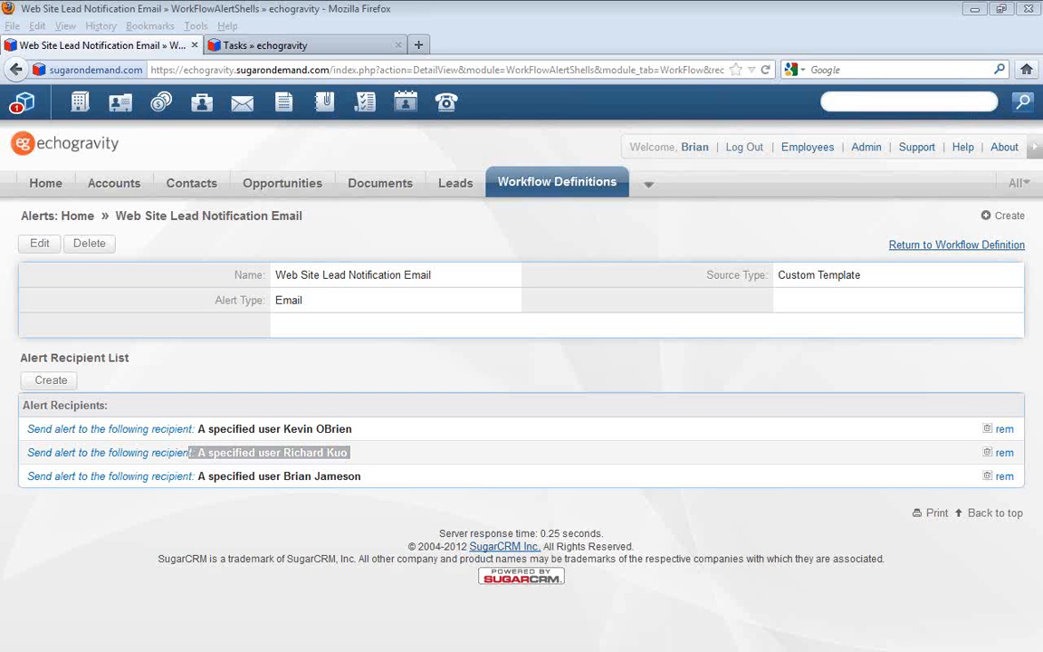
Switch to the New Lead from echogravity Website email in Outlook and review its sender, submission type and lead details
drag(0, 163, 810, 93)
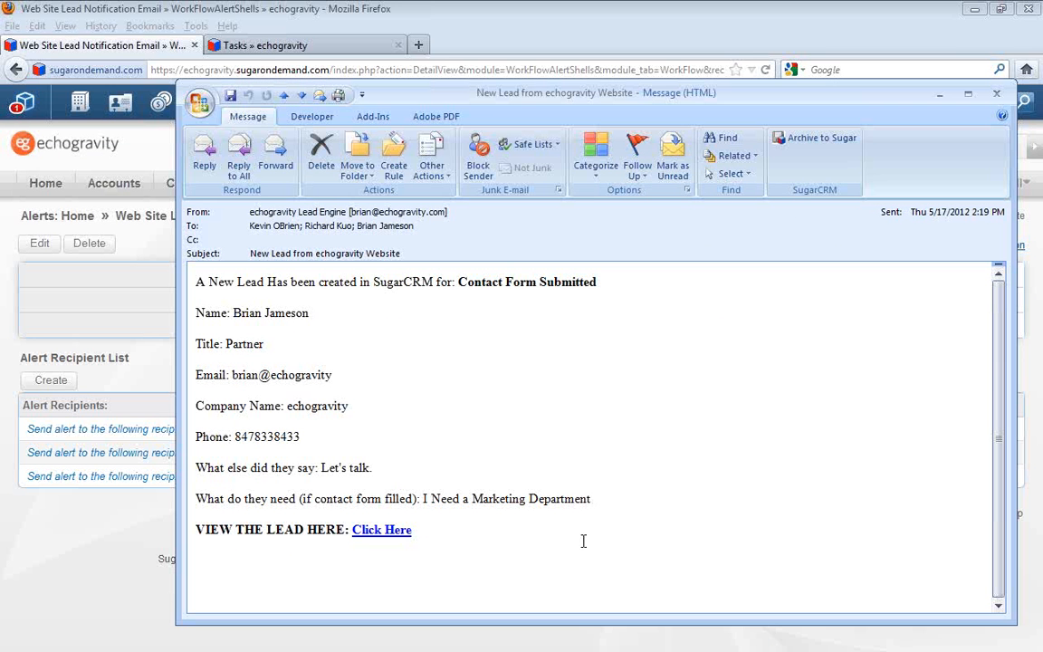
click(253, 213)
click(456, 567)
drag(458, 282, 554, 300)
click(245, 323)
drag(234, 314, 308, 315)
click(331, 358)
drag(465, 429, 270, 372)
click(389, 430)
Open the lead record from the email's link, logging in with the saved credentials, and minimize the Chrome window
click(376, 536)
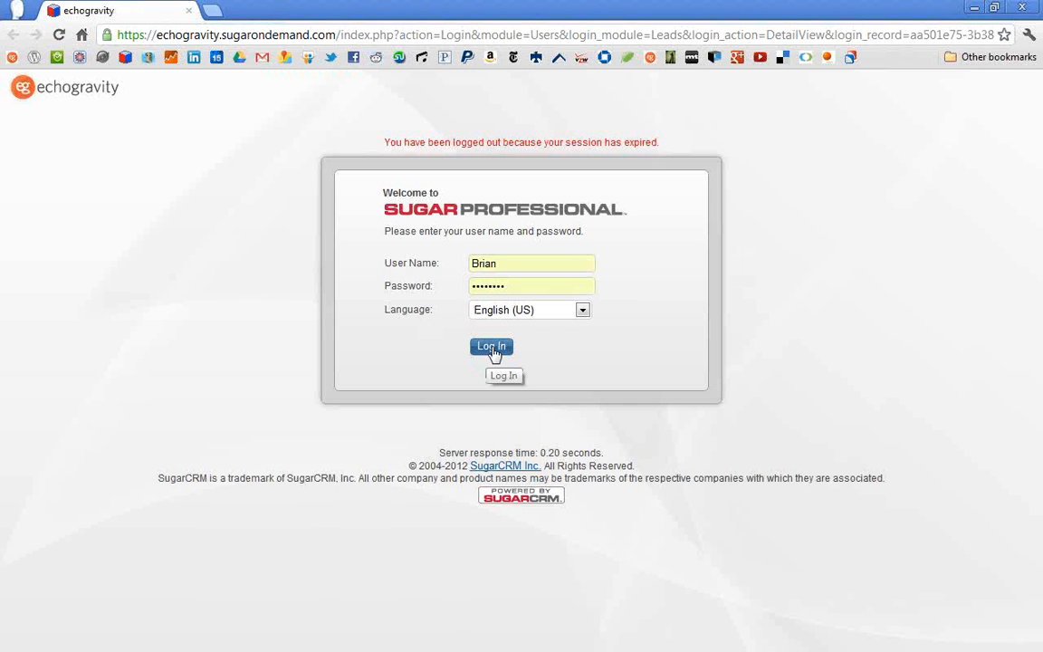
click(494, 350)
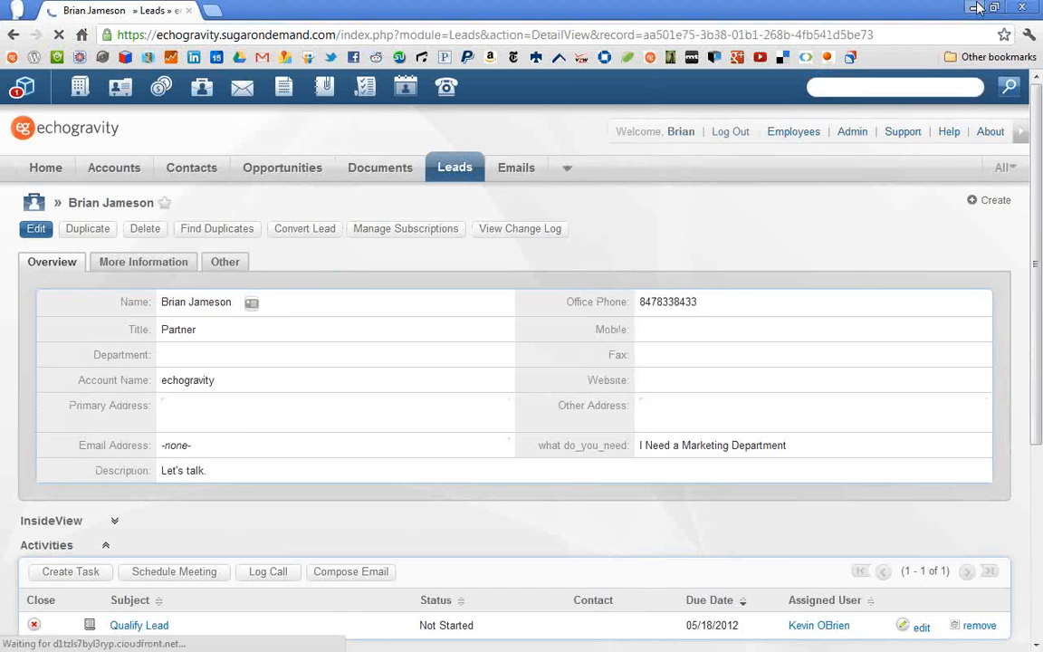
click(975, 7)
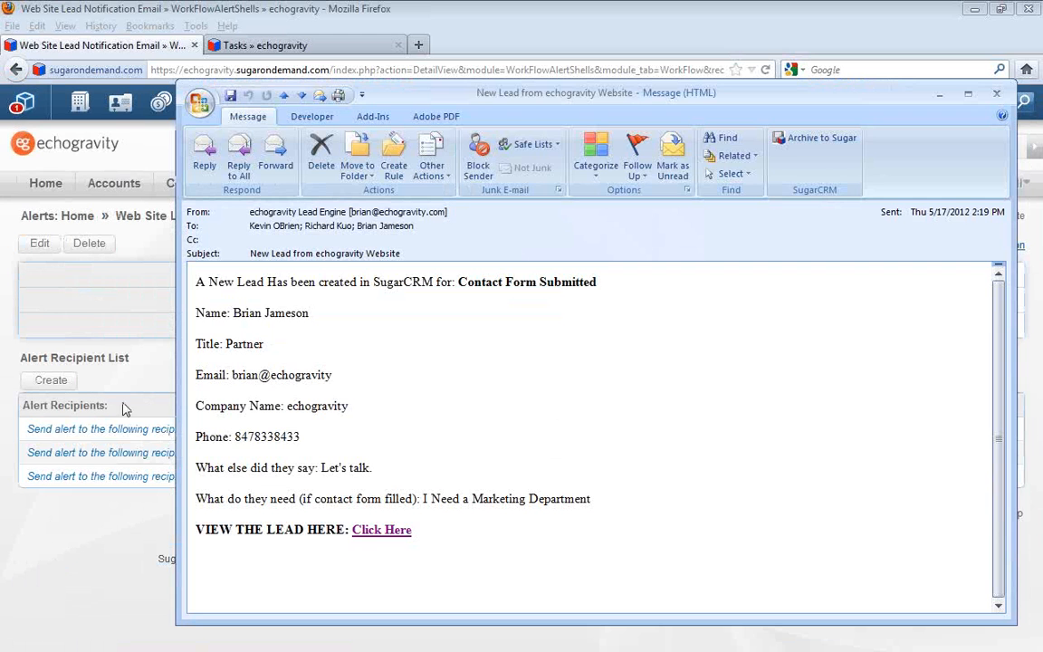
Return to the SugarCRM window in Firefox, leave the alert page and log back in with the saved credentials
click(95, 543)
click(16, 70)
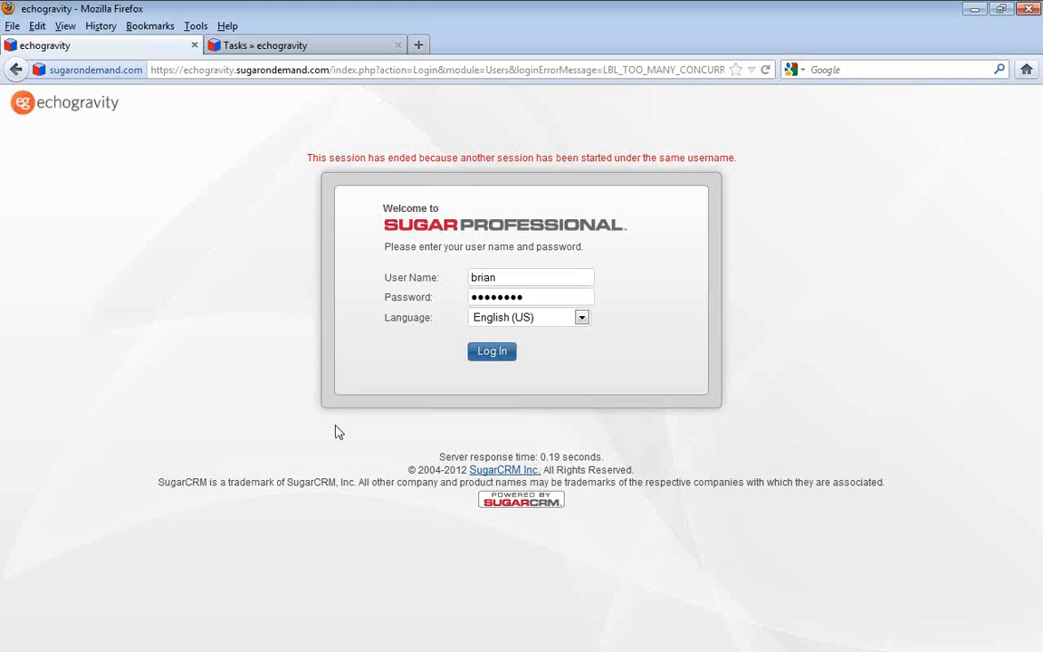
click(489, 355)
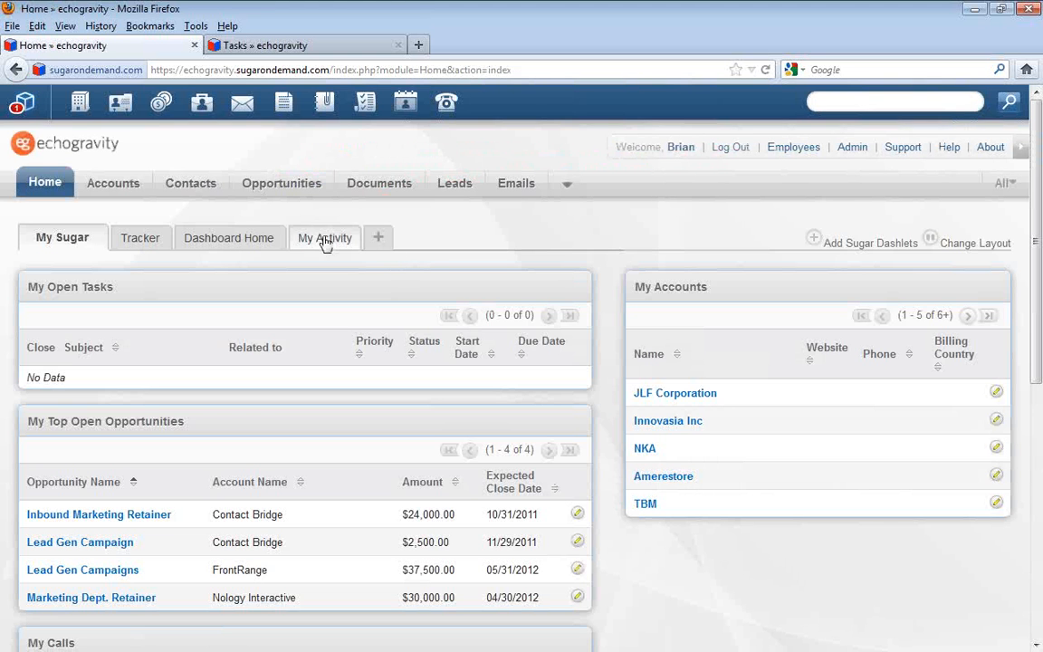
Reopen the Website Lead Notification workflow from the administrator's workflow list
click(851, 147)
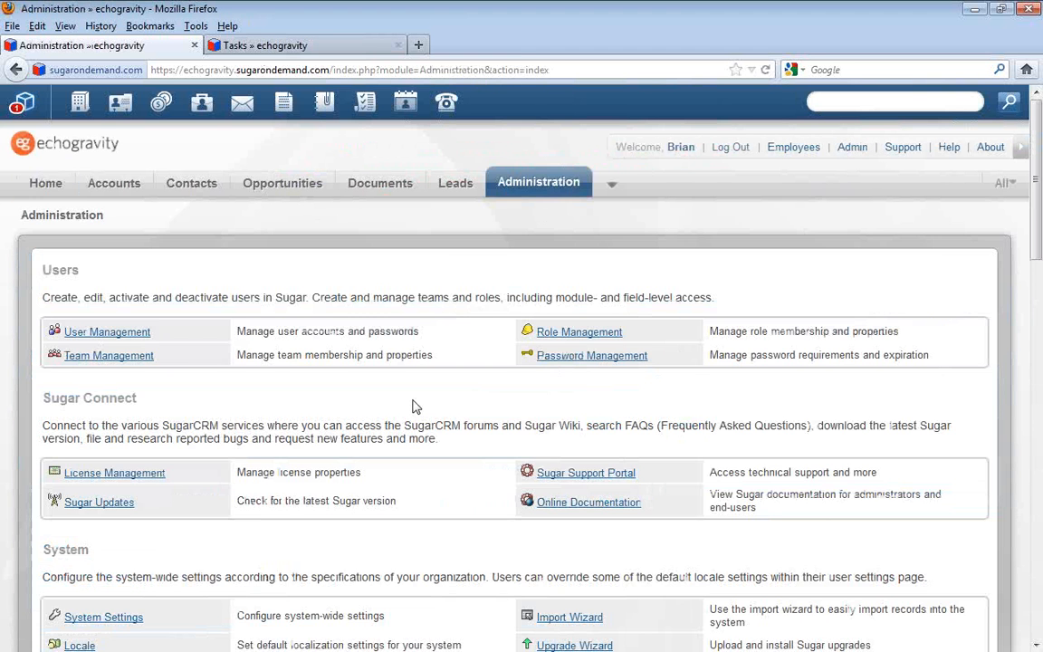
scroll(412, 407, down, 15)
click(138, 321)
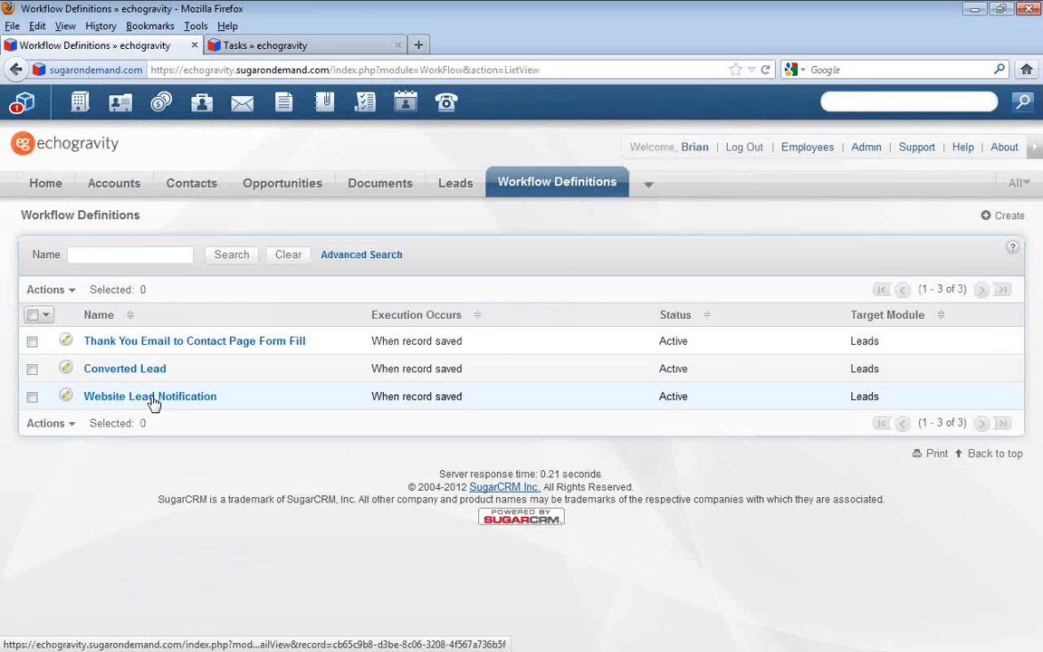
click(152, 400)
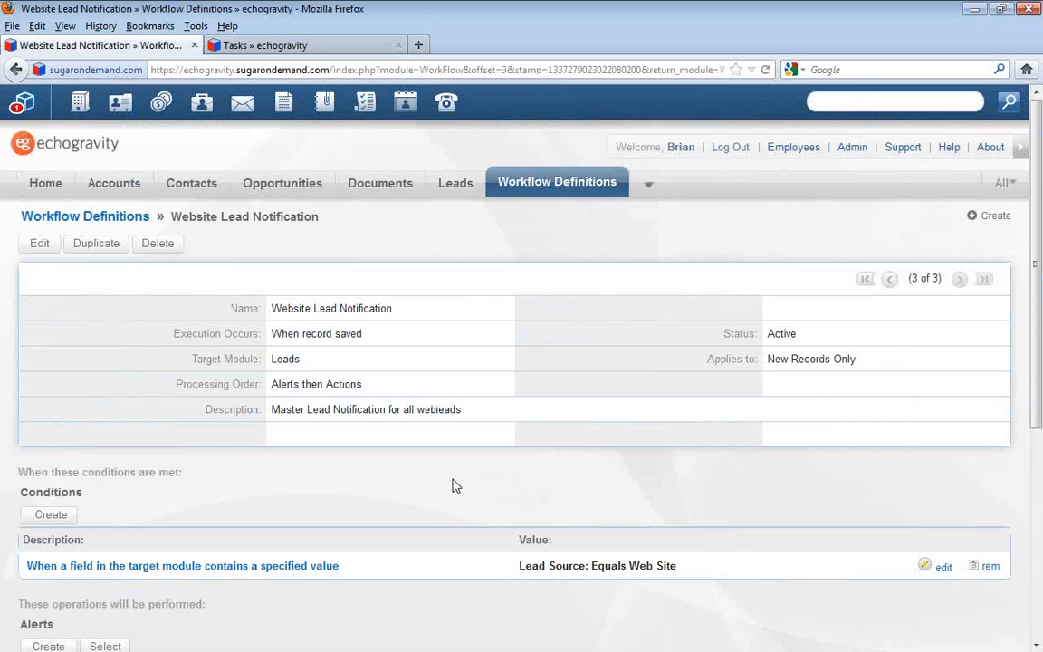
Show the details of the workflow's Create a new Tasks action and review the values it sets
scroll(450, 489, down, 3)
scroll(439, 514, down, 3)
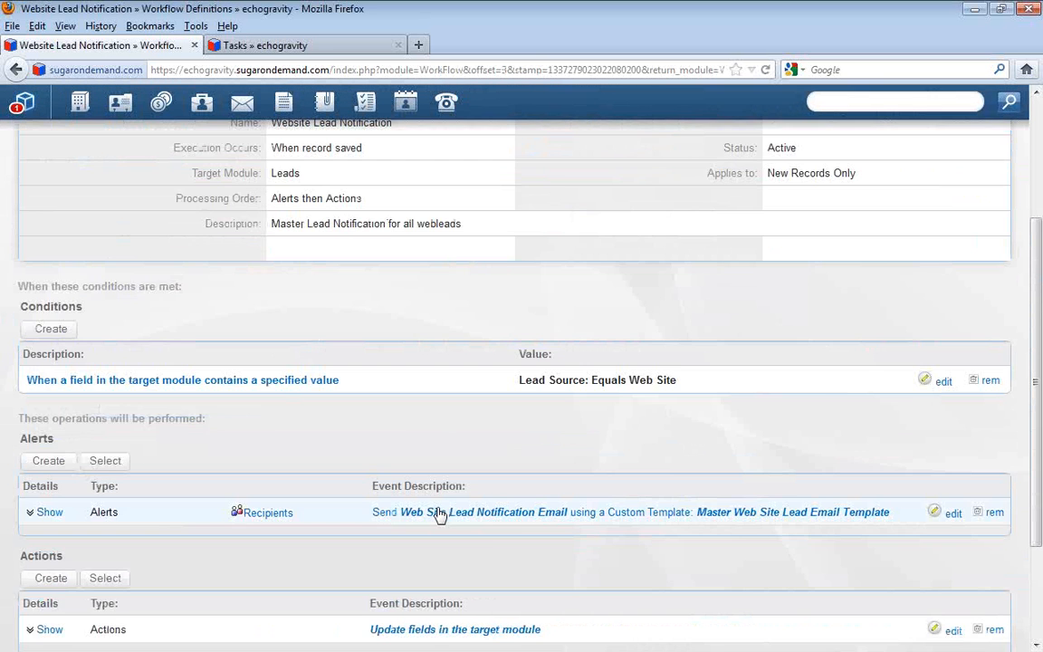
click(49, 574)
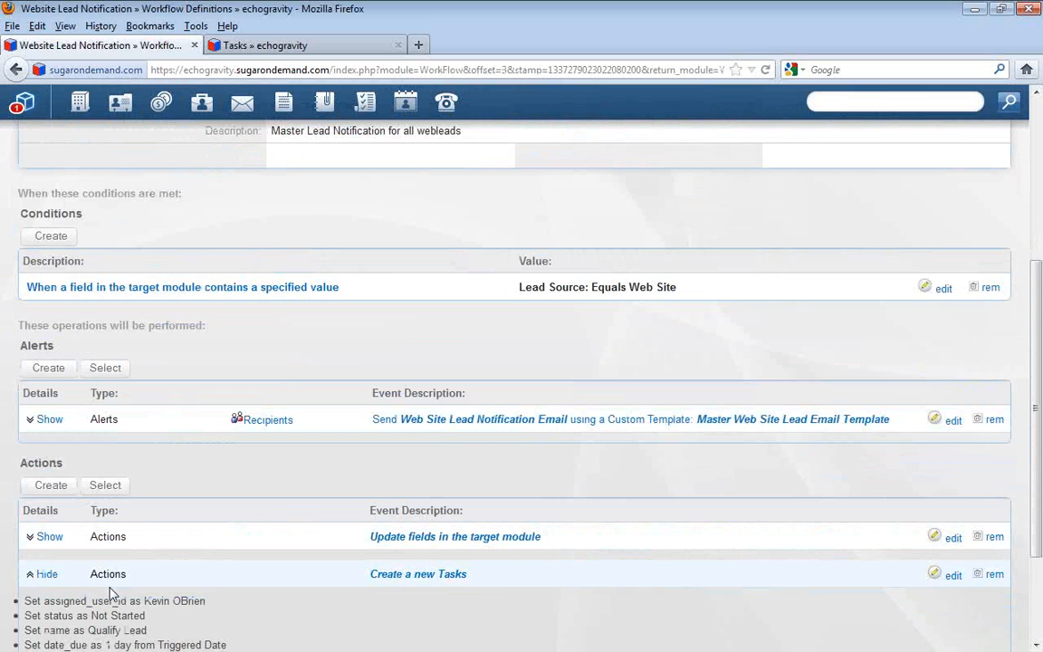
scroll(185, 605, down, 2)
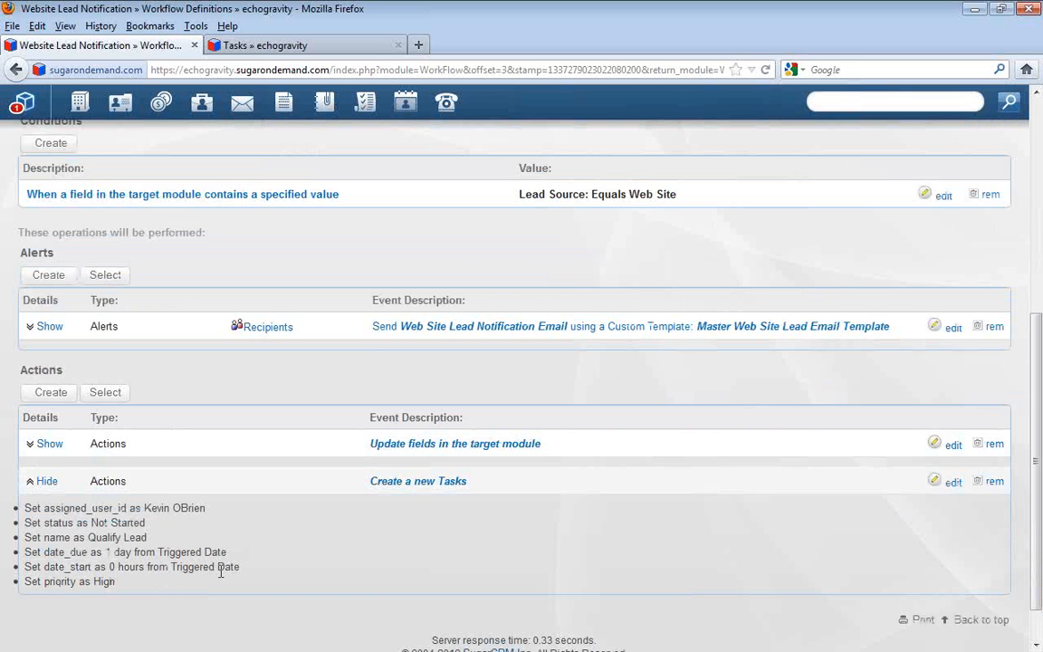
scroll(262, 544, up, 4)
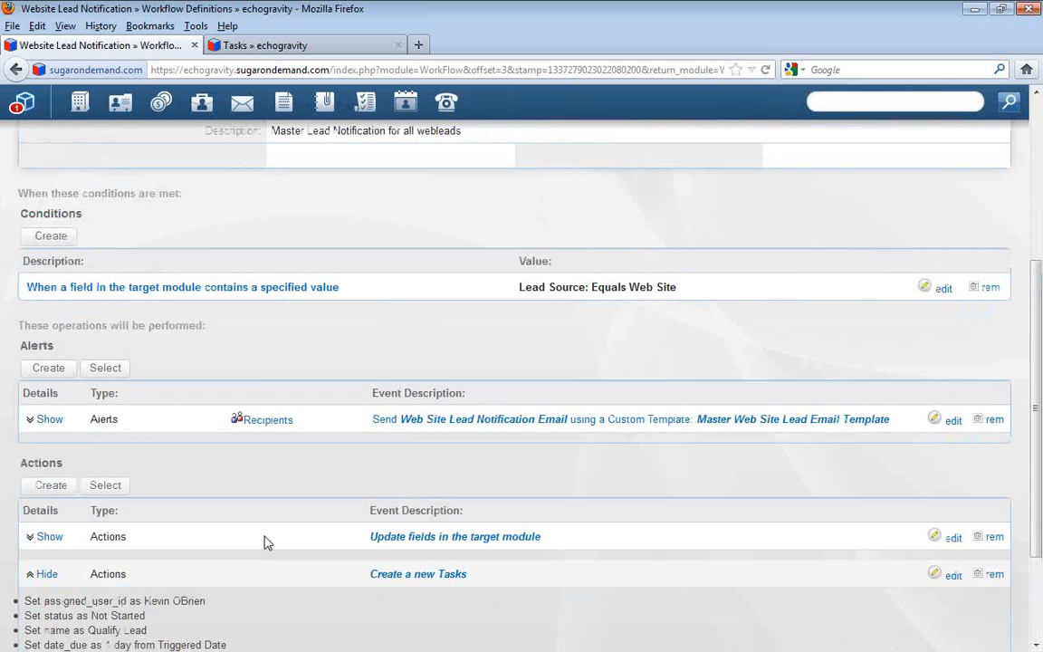
scroll(267, 551, up, 4)
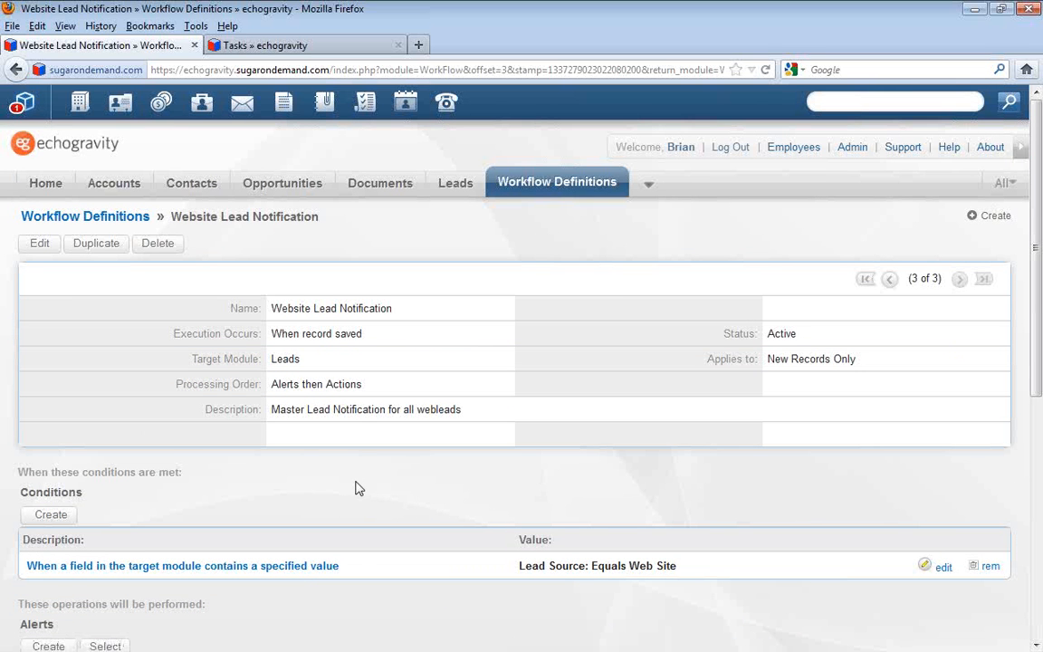
Open the newest Qualify Lead task from the filtered task list and go to its related lead
mouse_move(447, 190)
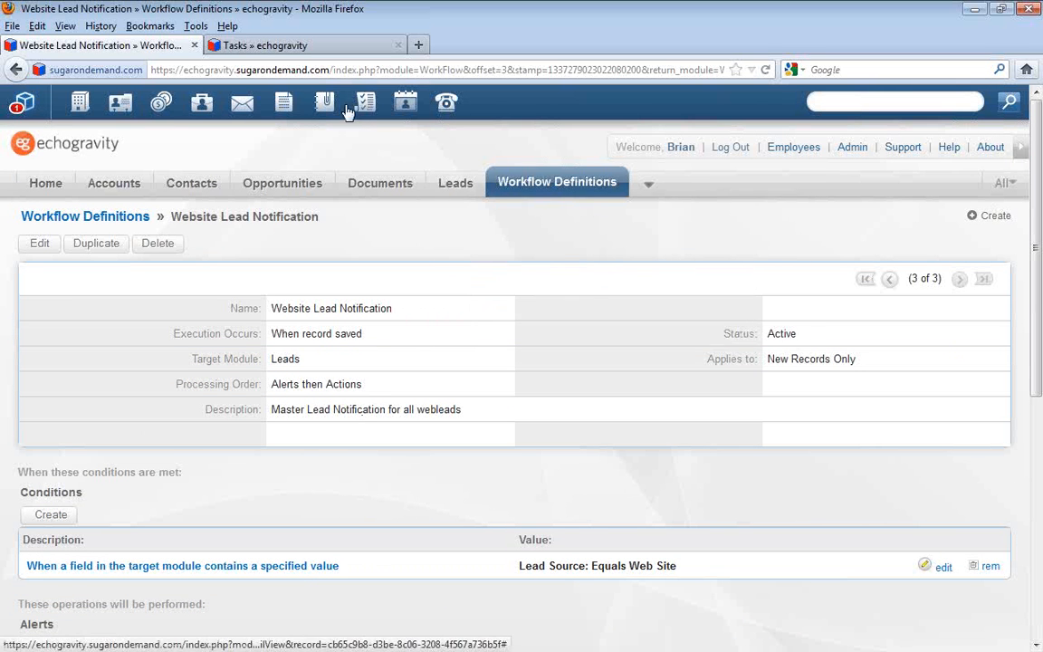
click(331, 46)
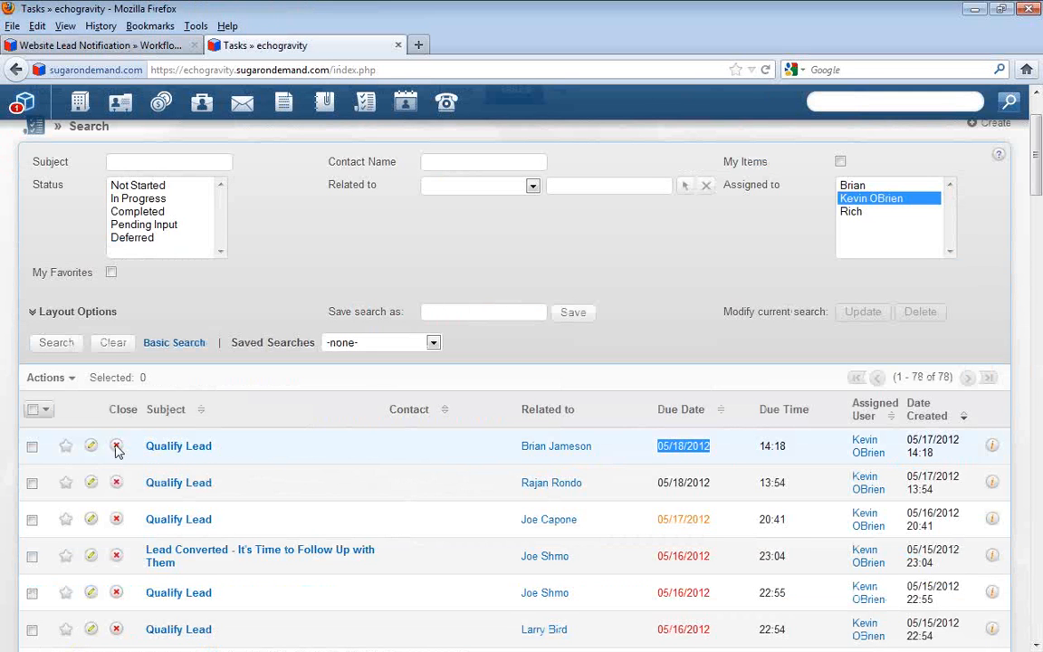
click(172, 451)
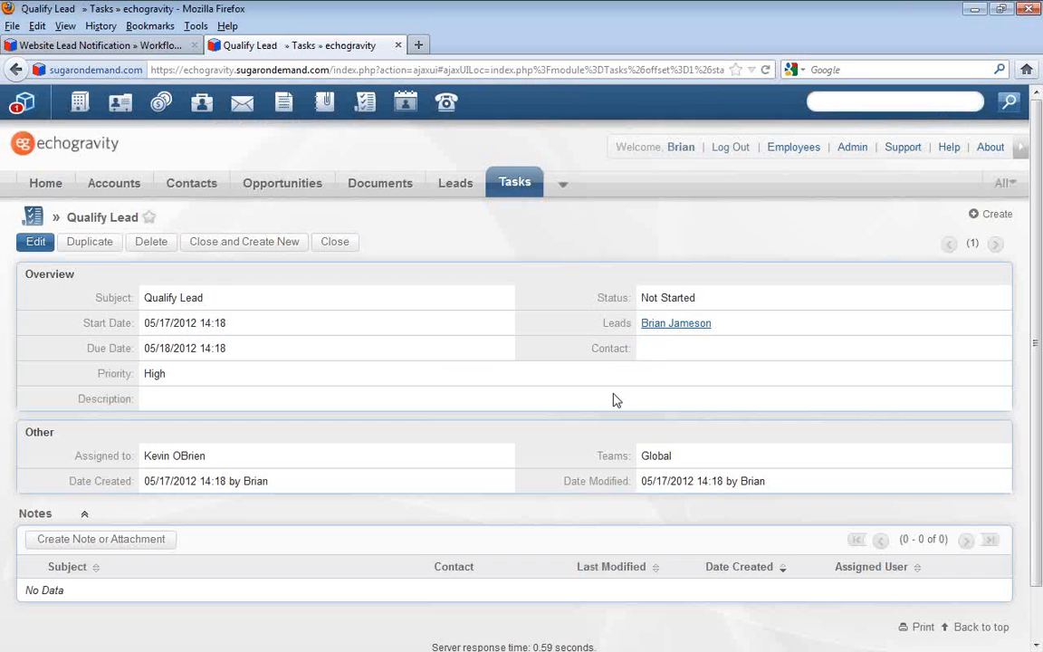
click(702, 326)
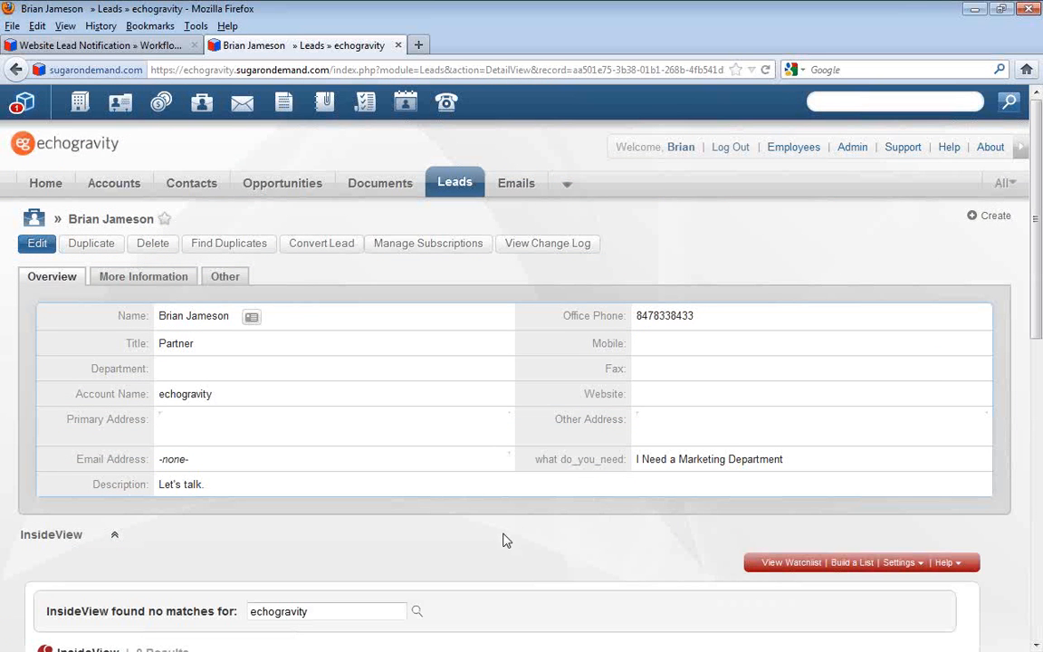
Convert the lead with its prefilled details, continuing past the duplicate contact check and creating a new echogravity account
scroll(507, 538, down, 4)
scroll(507, 538, up, 4)
click(333, 251)
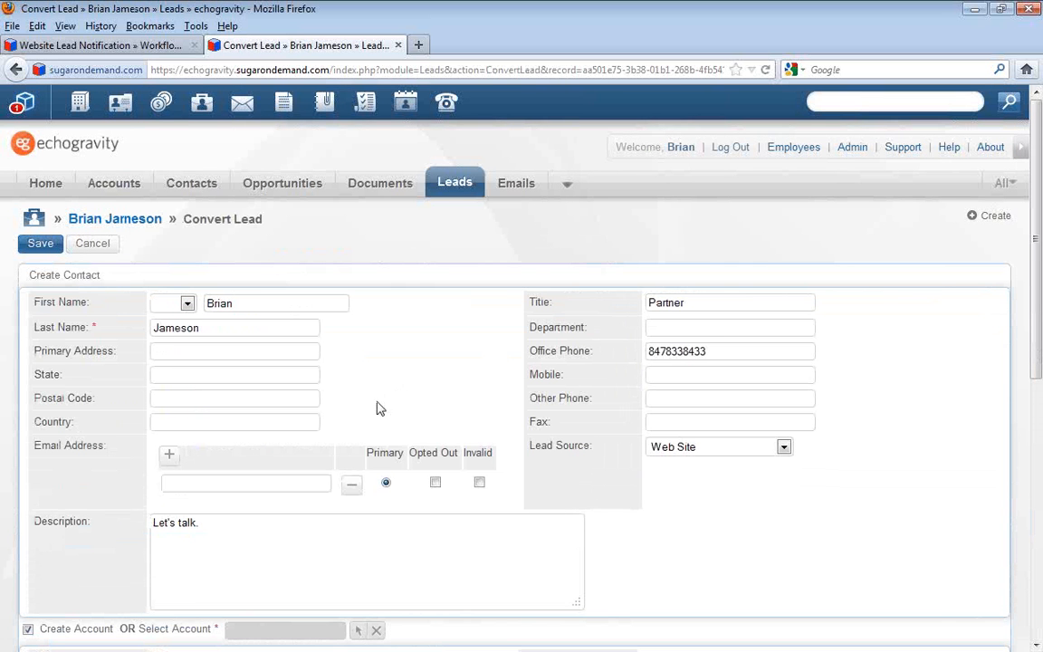
scroll(378, 409, down, 3)
scroll(371, 421, up, 3)
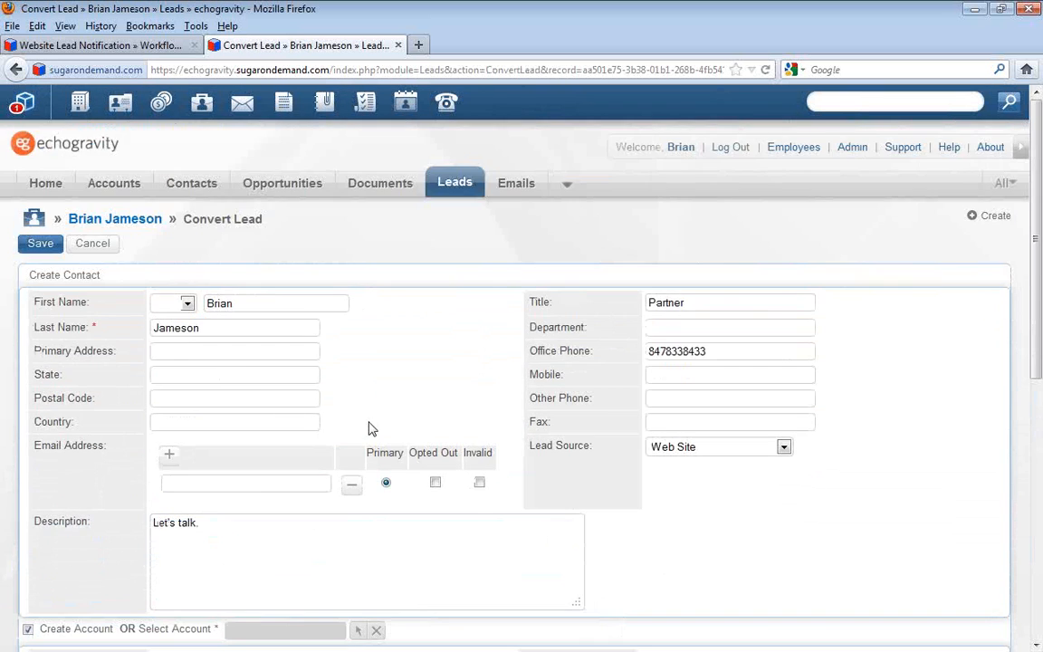
click(41, 246)
click(40, 245)
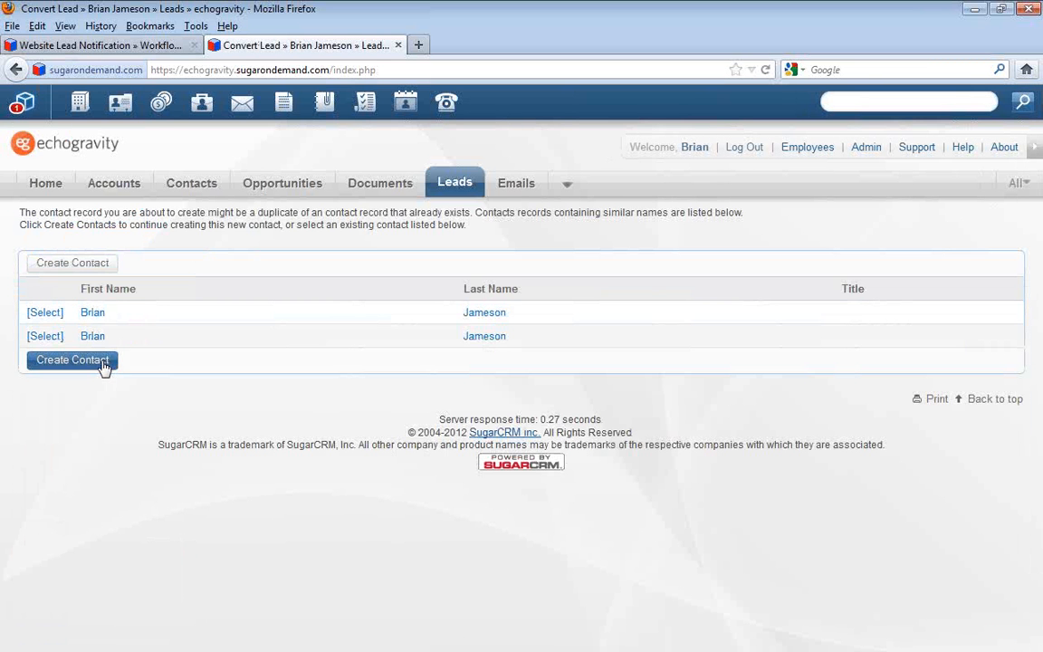
click(86, 270)
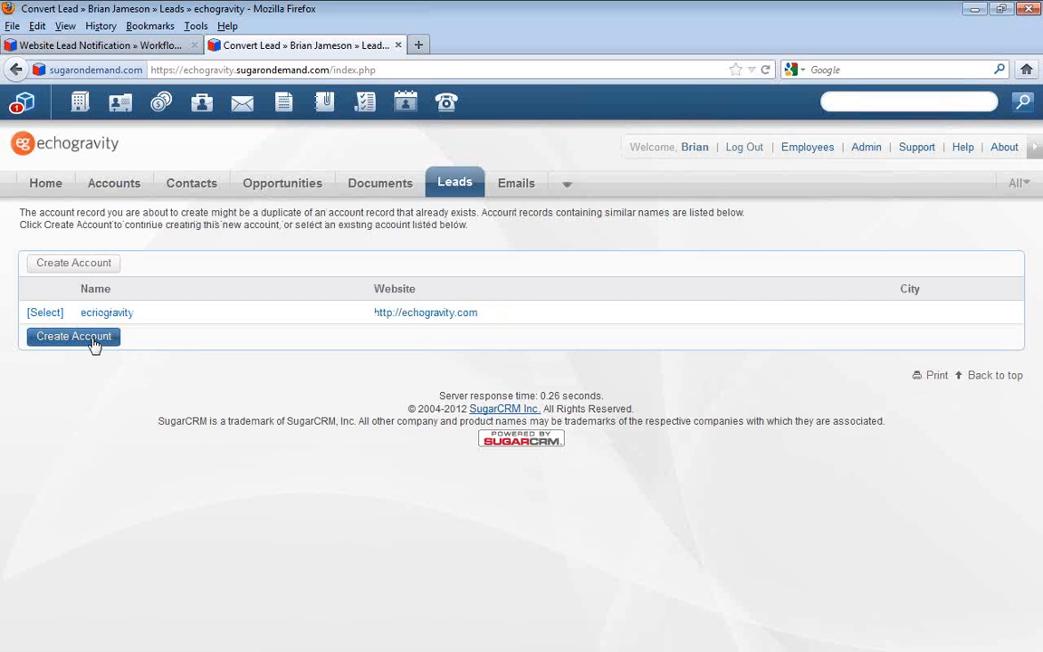
click(94, 340)
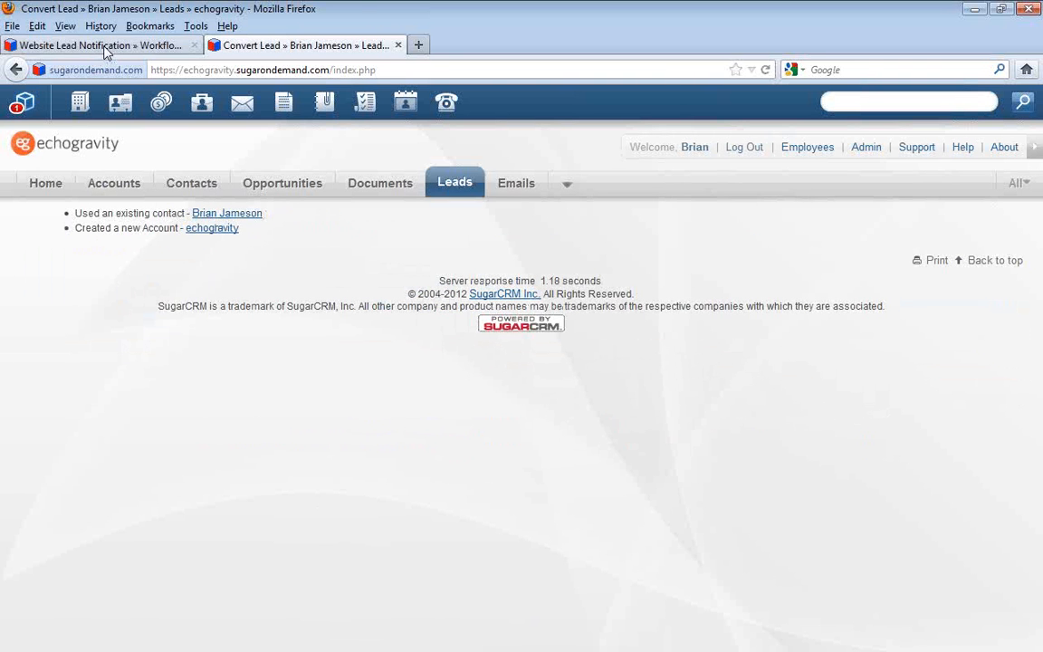
Return to the workflow definitions list and open the Converted Lead workflow
click(99, 46)
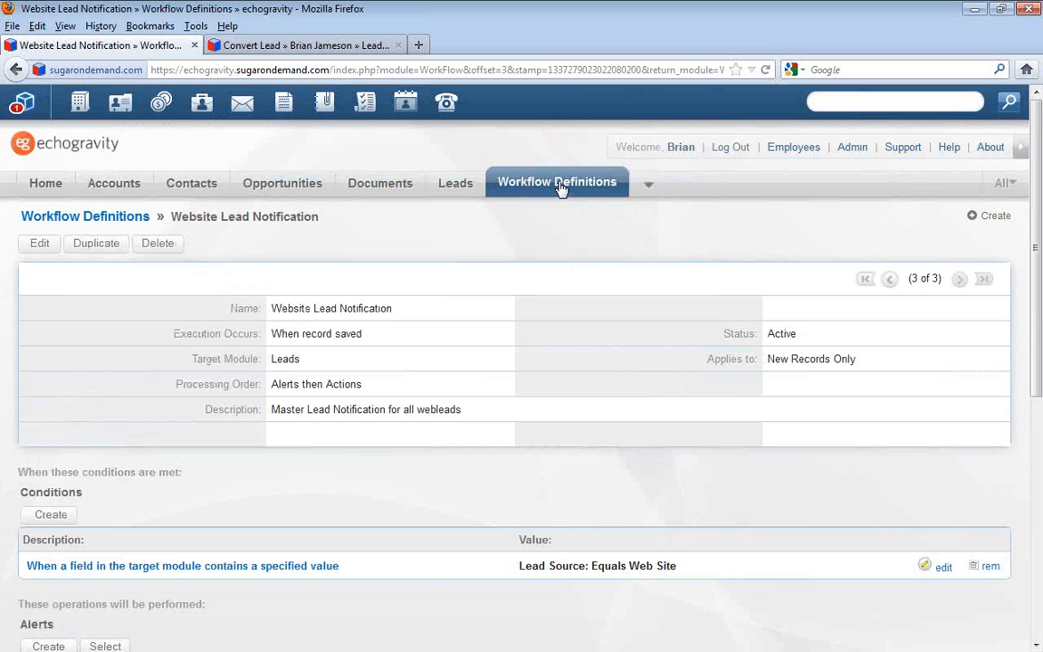
mouse_move(558, 190)
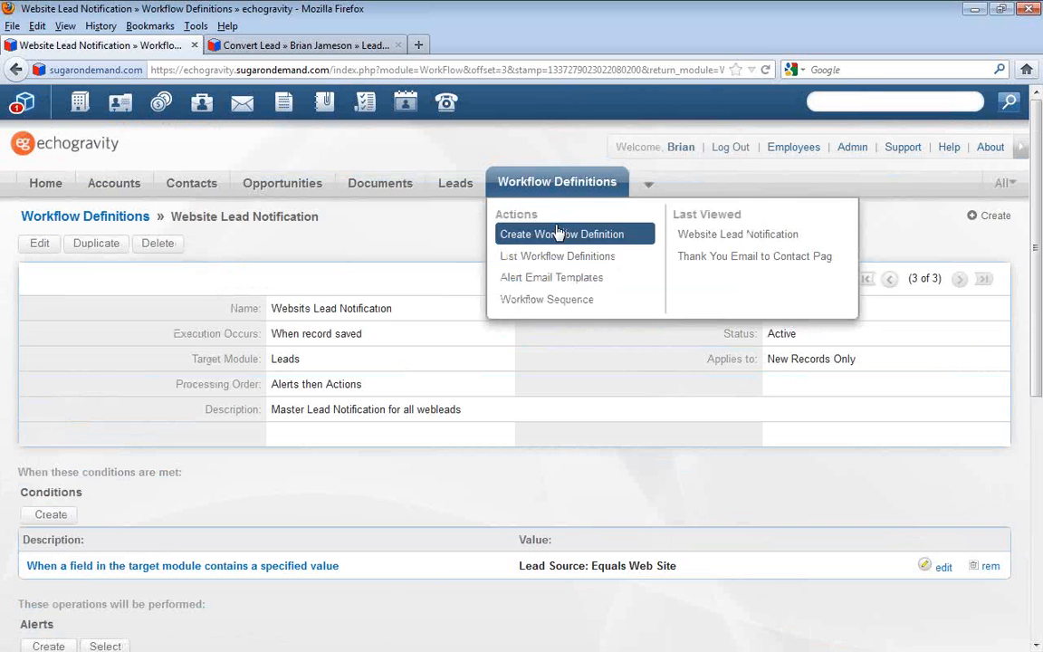
click(552, 186)
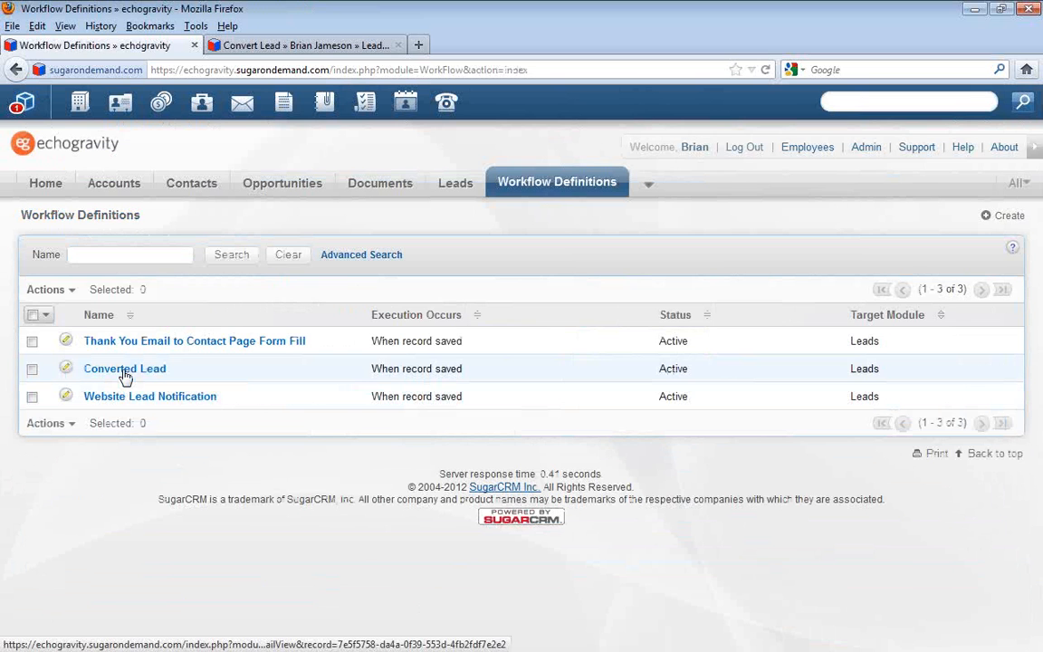
click(124, 371)
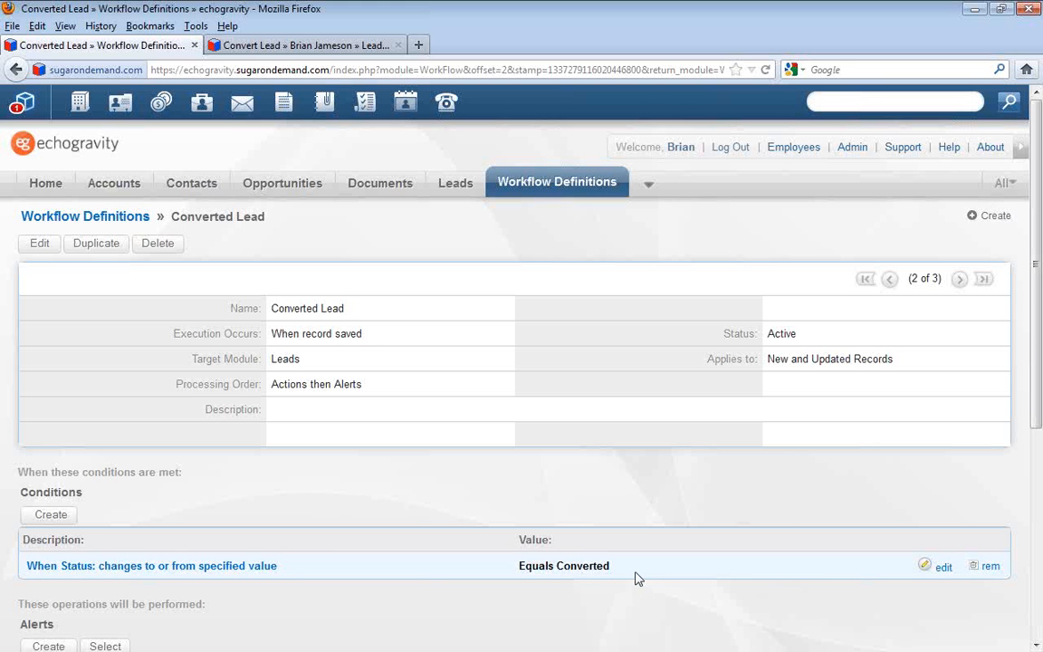
Show the details of the A Lead was converted alert, open its recipient list and start creating a recipient
scroll(636, 577, down, 2)
scroll(500, 582, down, 4)
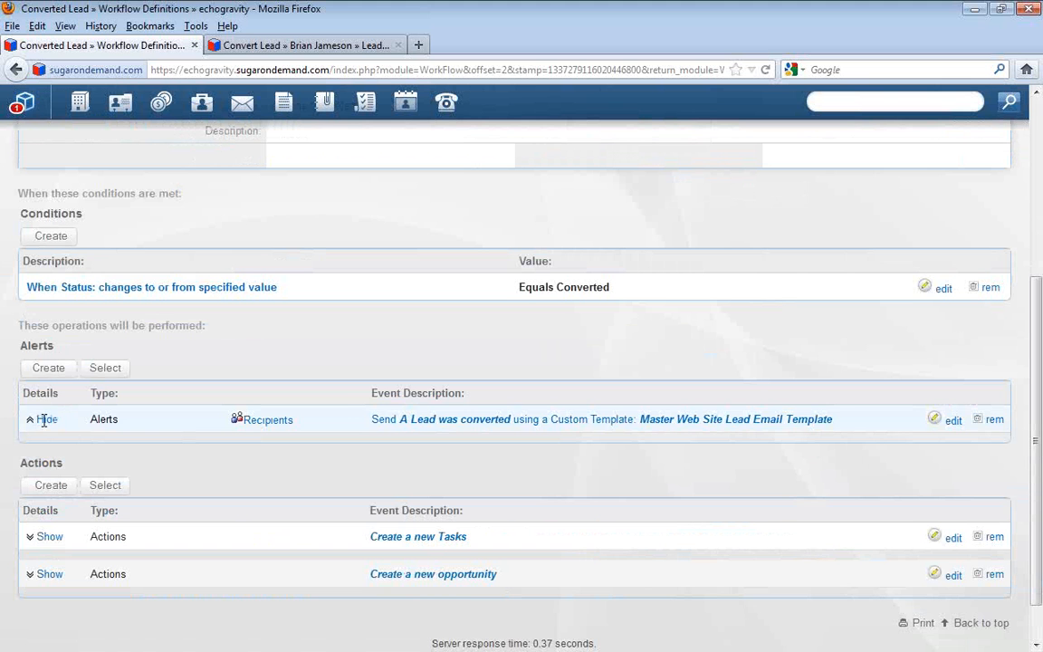
click(267, 424)
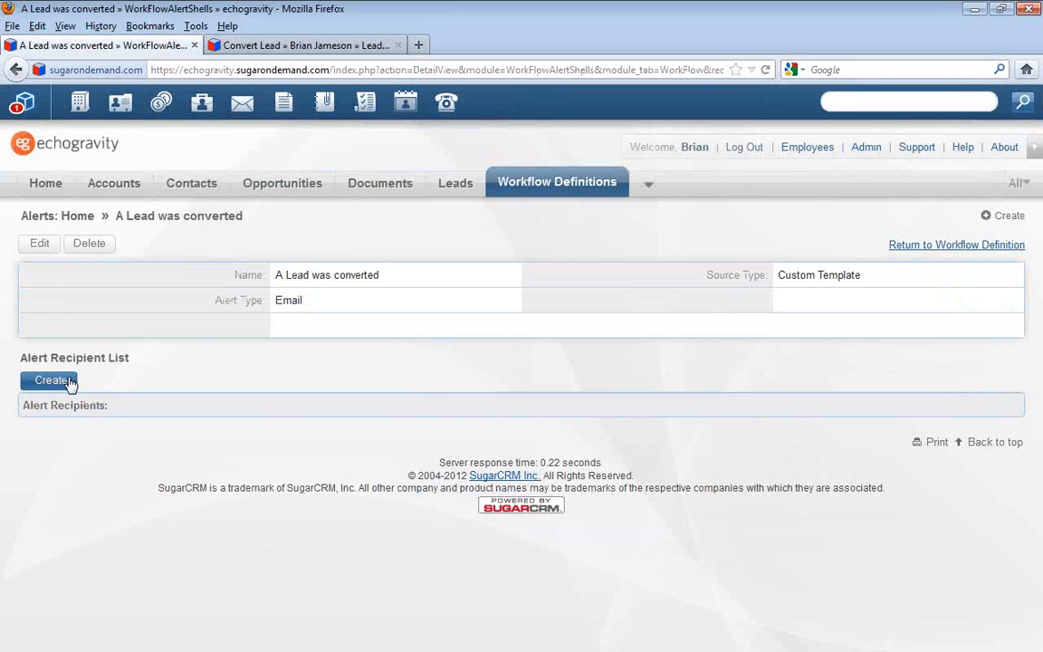
click(71, 383)
Leave the alert recipient list and reopen the Converted Lead workflow from the workflow definitions list
mouse_move(561, 191)
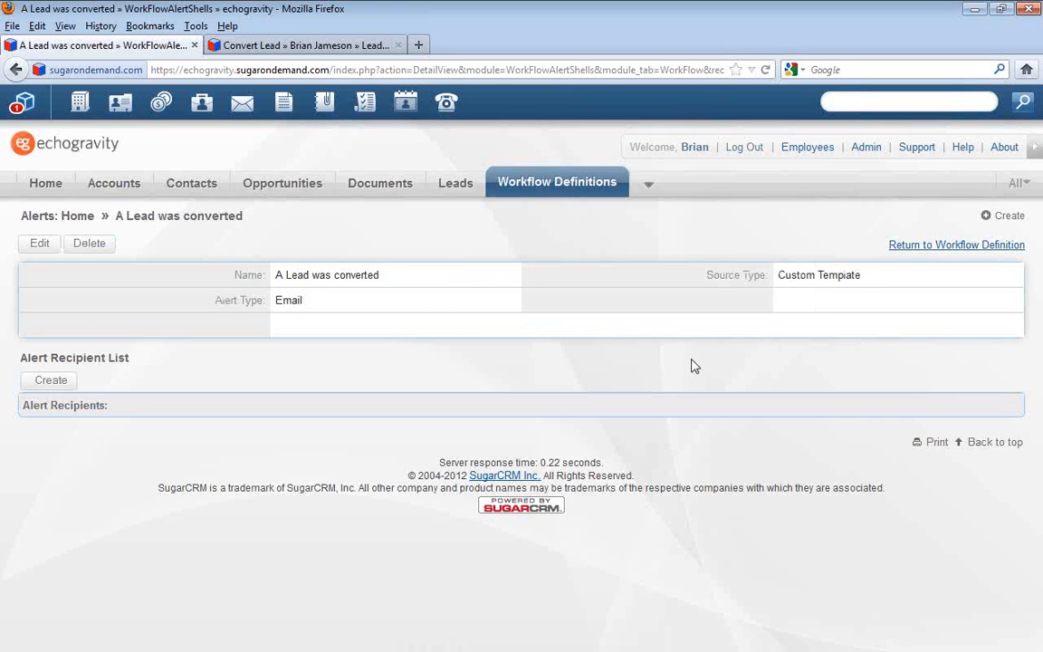
click(578, 186)
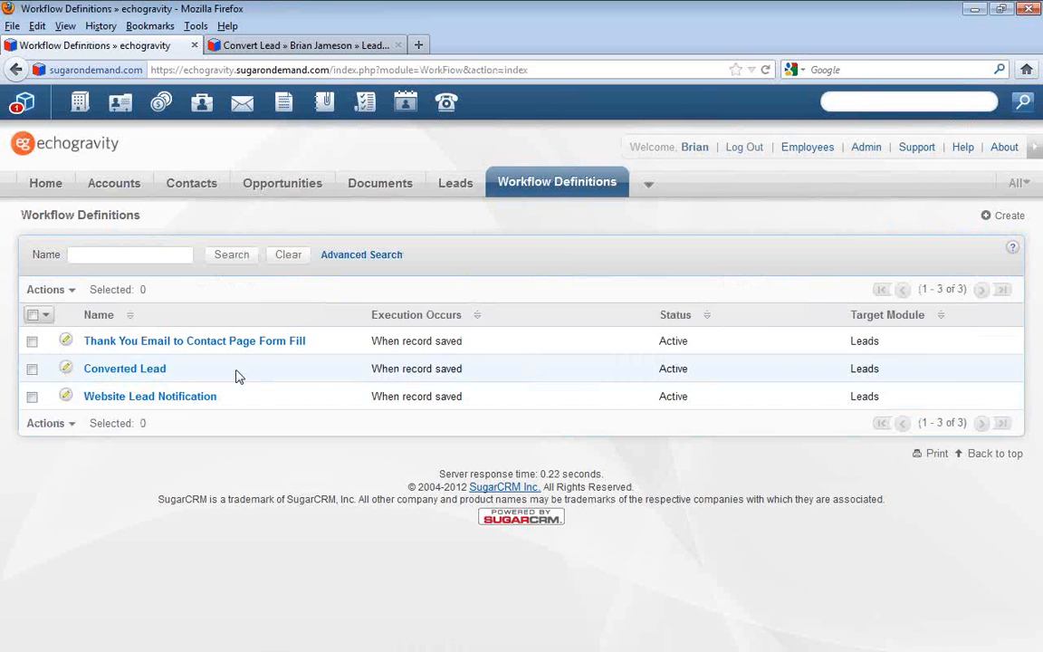
click(156, 370)
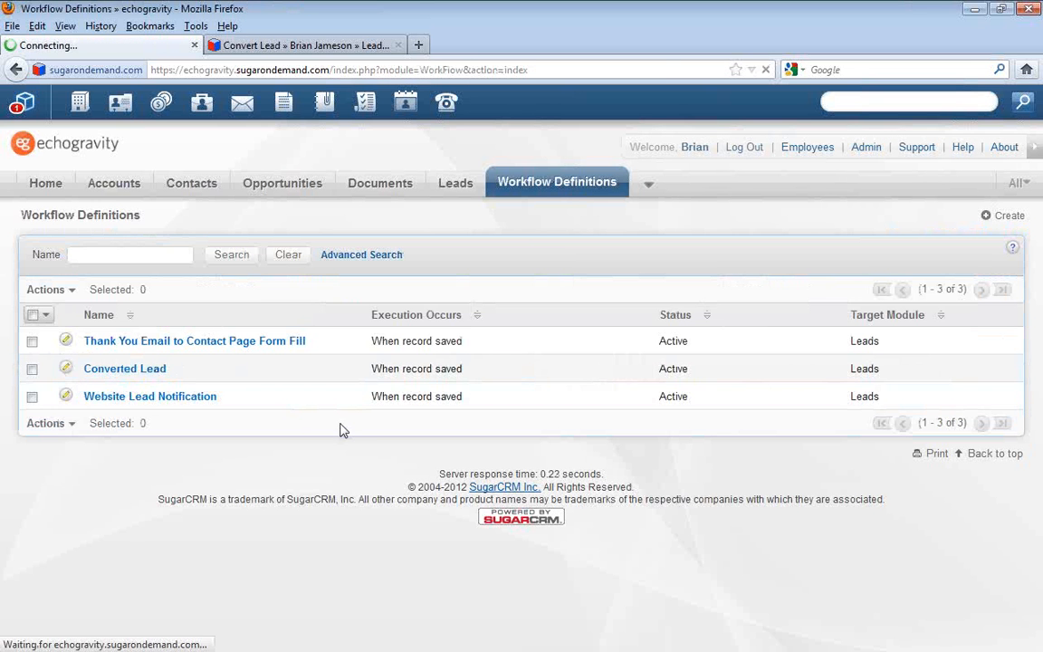
Show the details of the Converted Lead workflow's Create a new Tasks action and review its task name and assigned user
scroll(202, 529, down, 2)
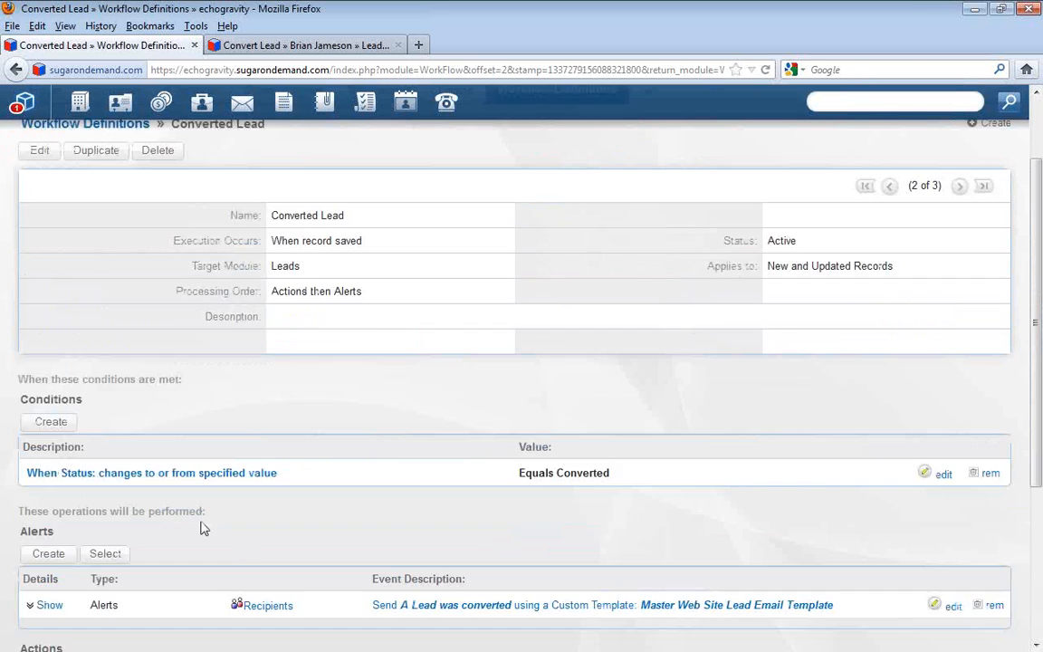
scroll(202, 528, down, 2)
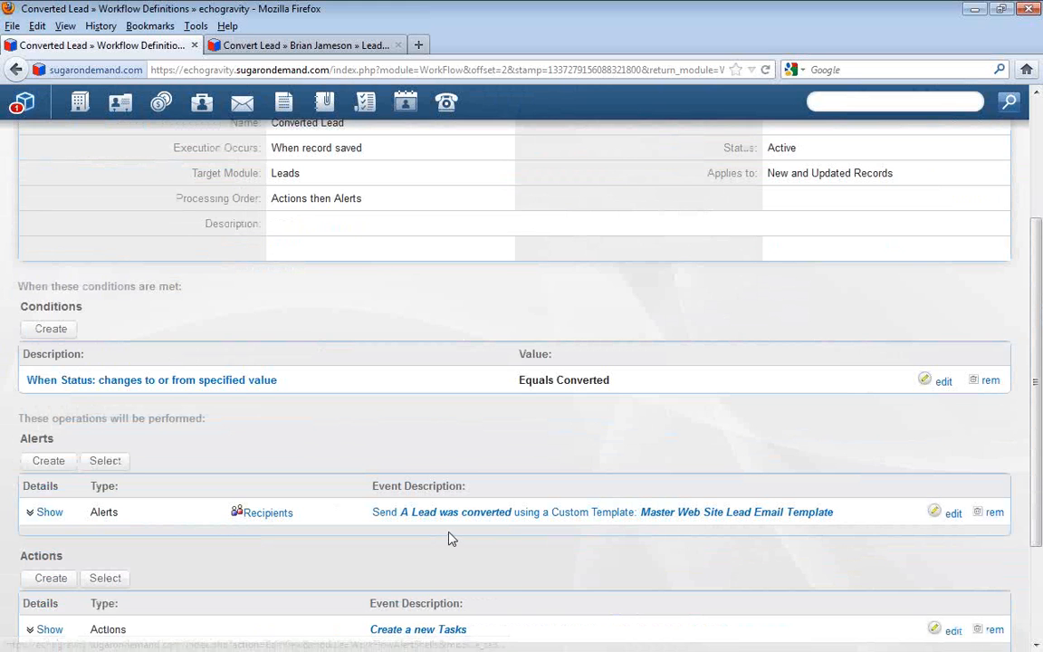
scroll(454, 539, down, 2)
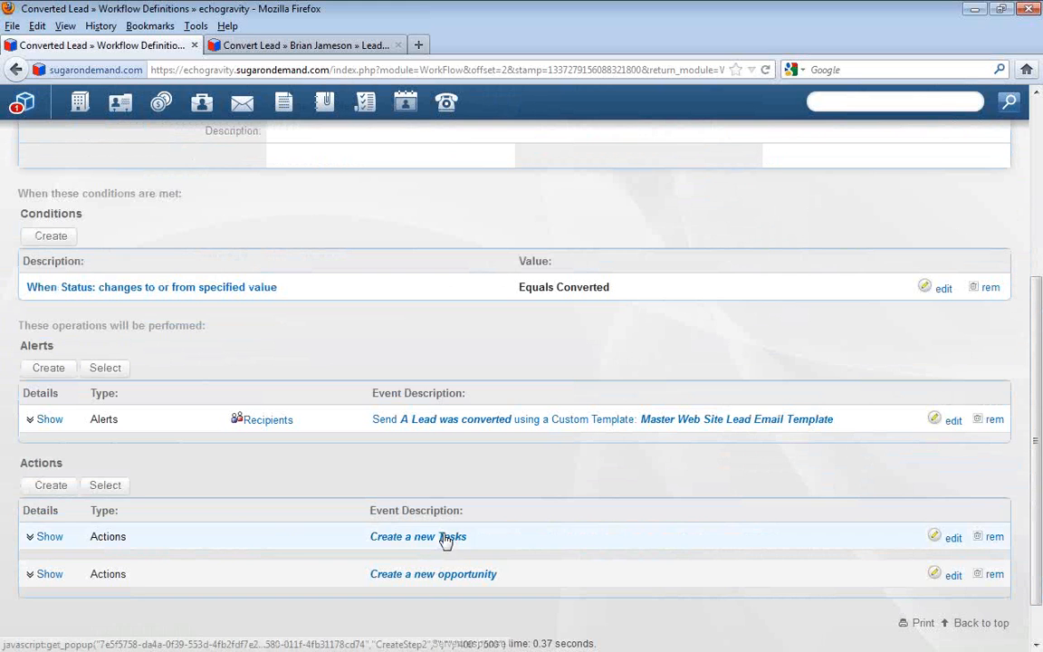
click(42, 536)
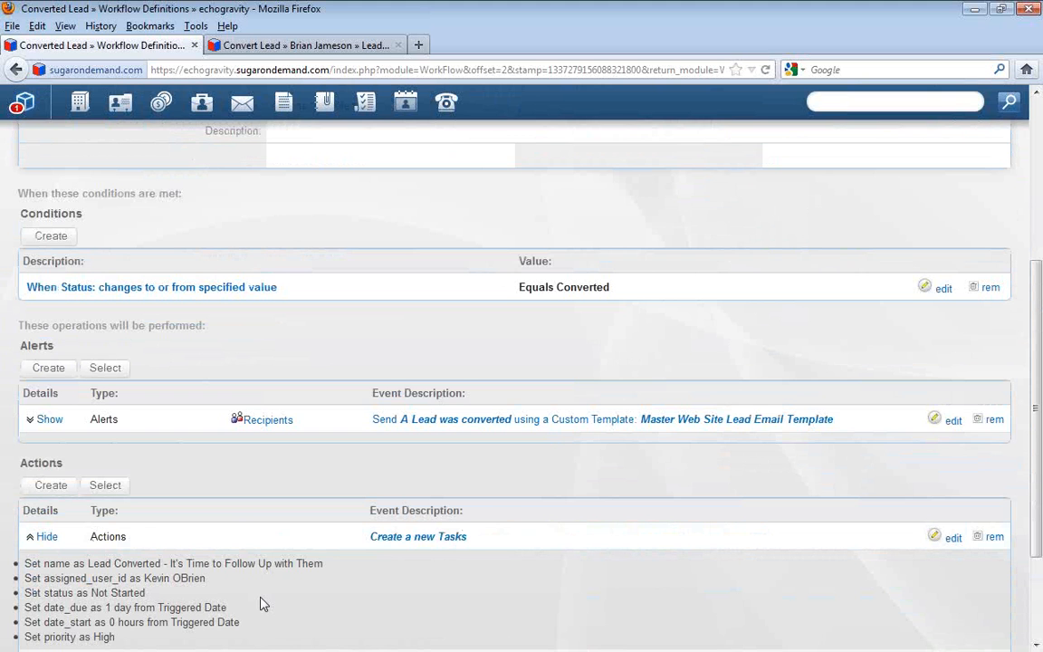
scroll(260, 604, down, 2)
drag(90, 470, 338, 480)
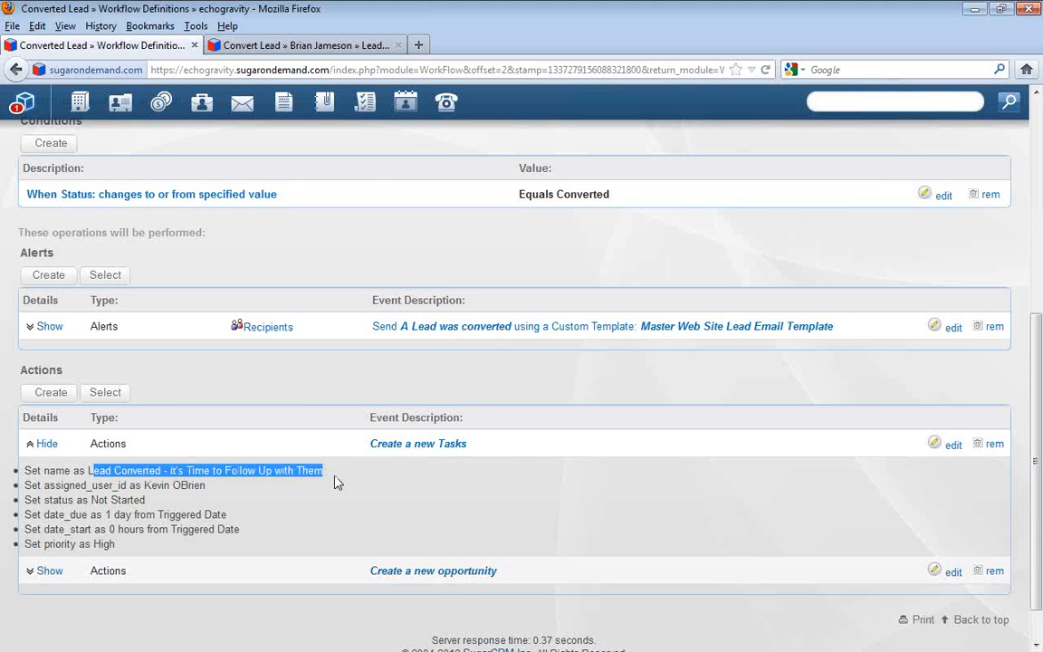
click(226, 493)
drag(206, 485, 118, 486)
click(192, 500)
drag(206, 485, 143, 486)
click(212, 509)
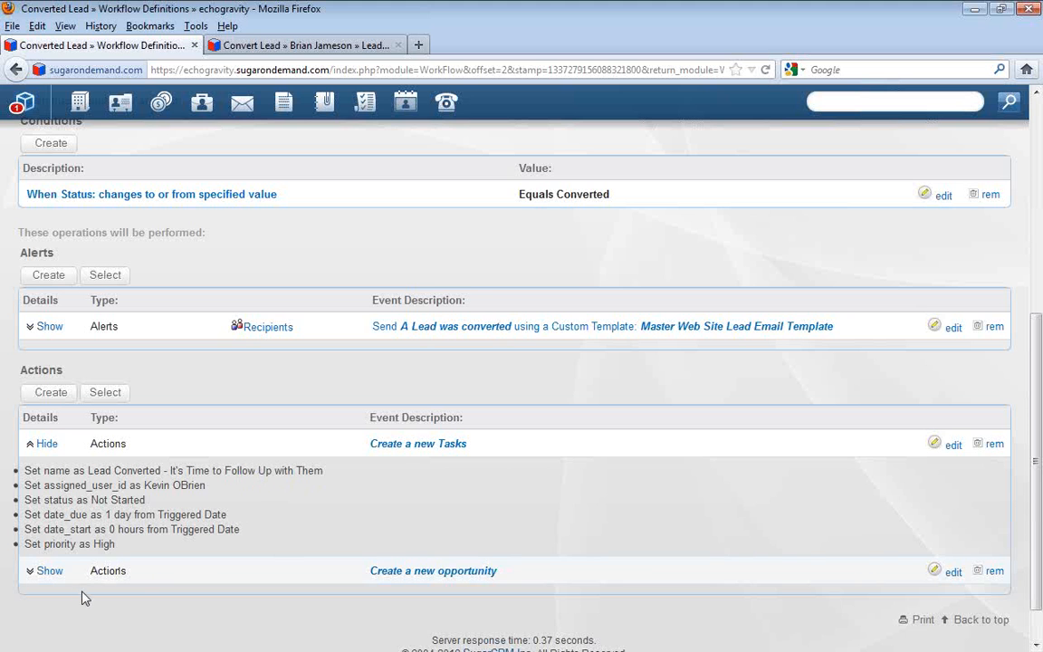
Show the details of the Create a new opportunity action and review its name, lead source, close date and probability settings
click(47, 570)
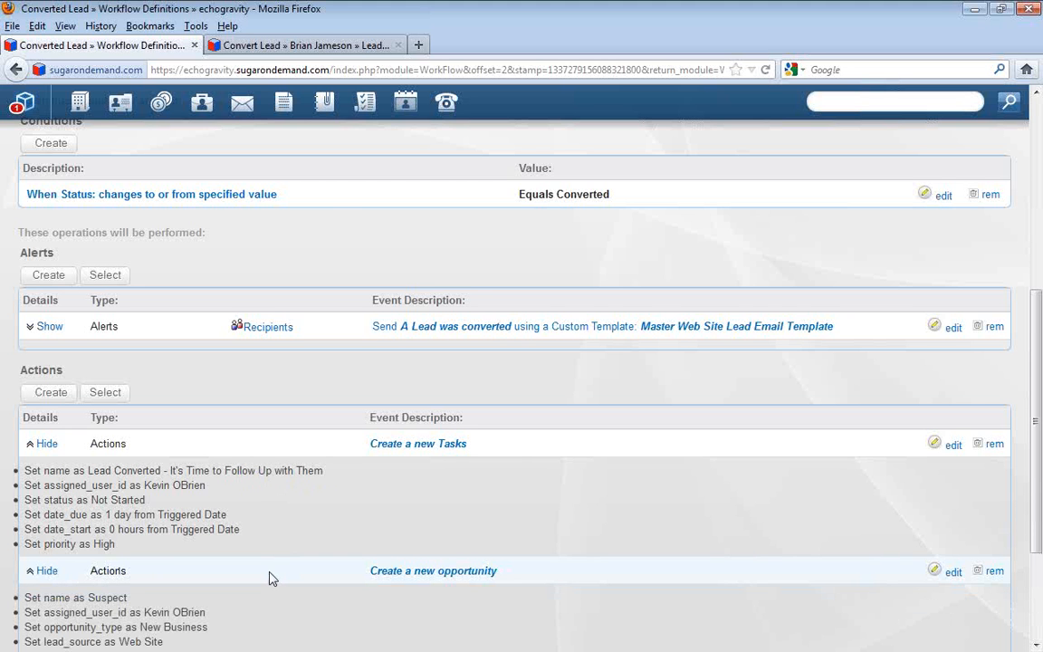
scroll(269, 577, down, 3)
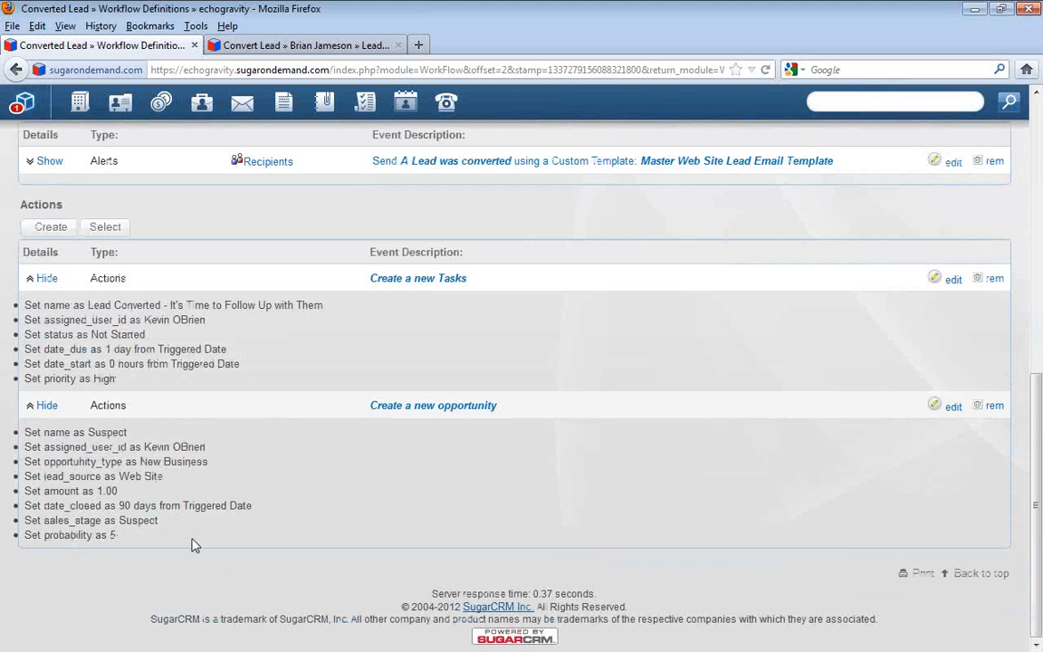
double_click(106, 434)
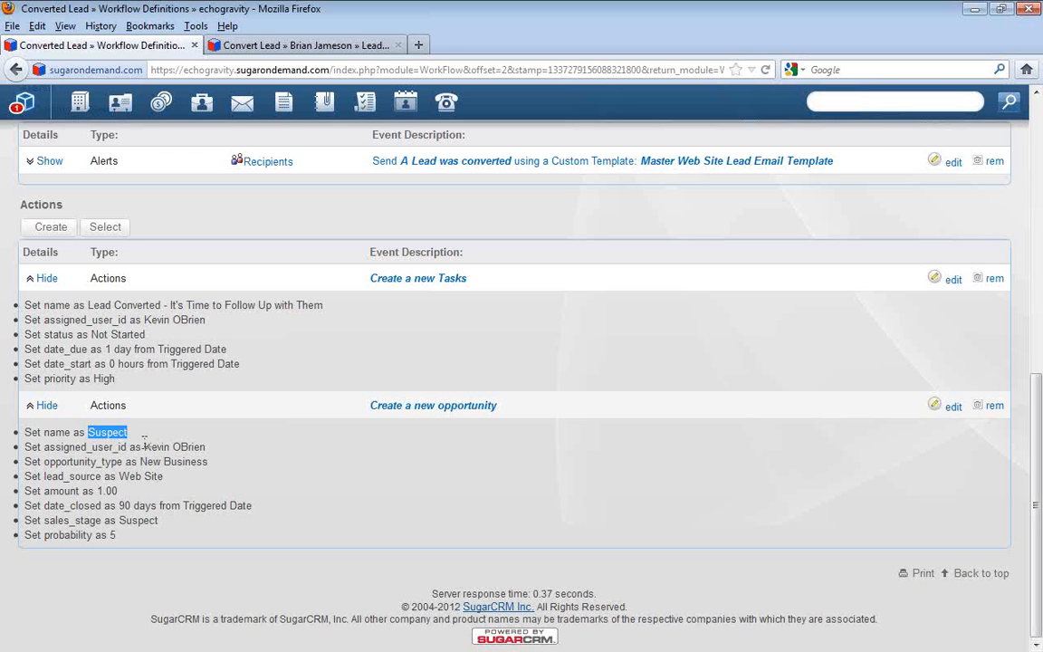
click(144, 446)
mouse_move(143, 461)
mouse_down()
mouse_move(208, 461)
mouse_move(128, 476)
mouse_up()
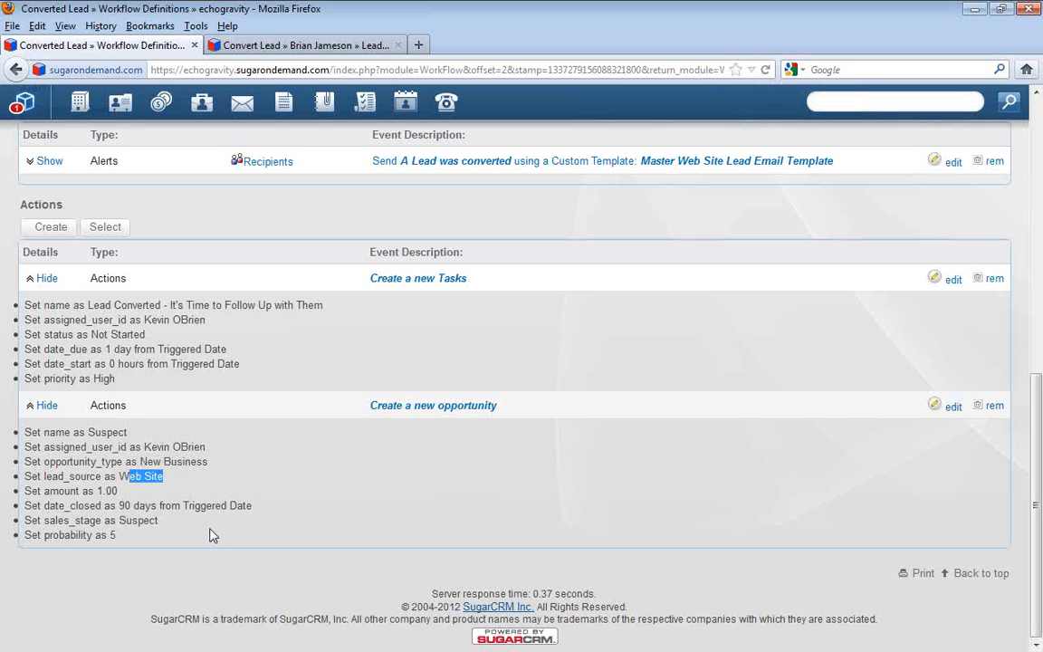
click(128, 504)
drag(121, 504, 240, 508)
click(274, 528)
double_click(111, 535)
click(249, 553)
Open the opportunities list and sort it by date created with the newest records first
scroll(251, 553, up, 4)
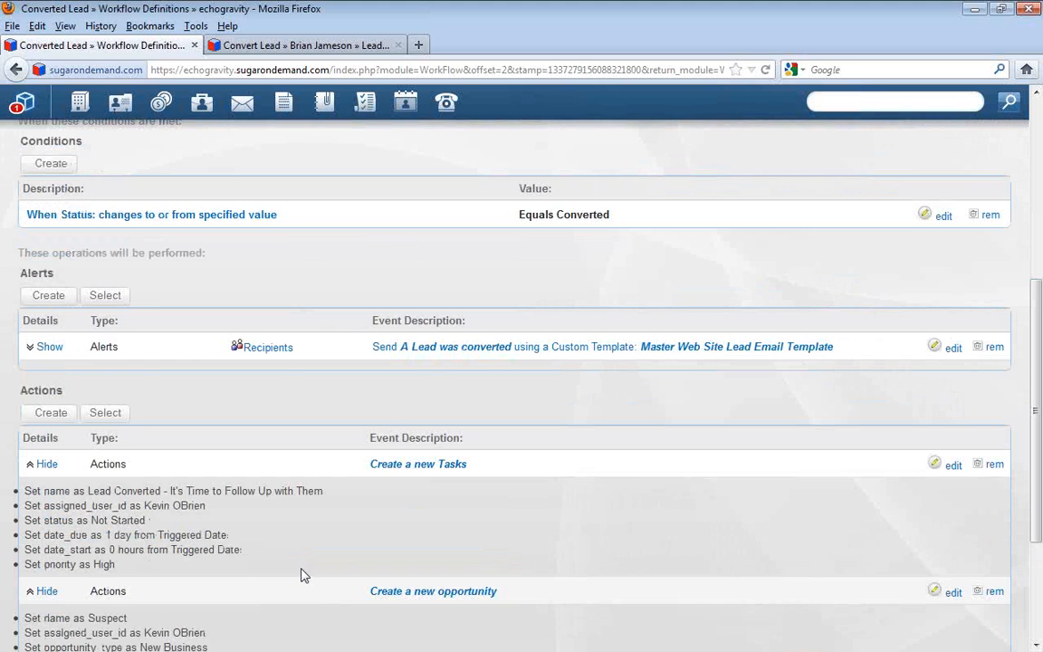
scroll(303, 575, up, 8)
click(282, 186)
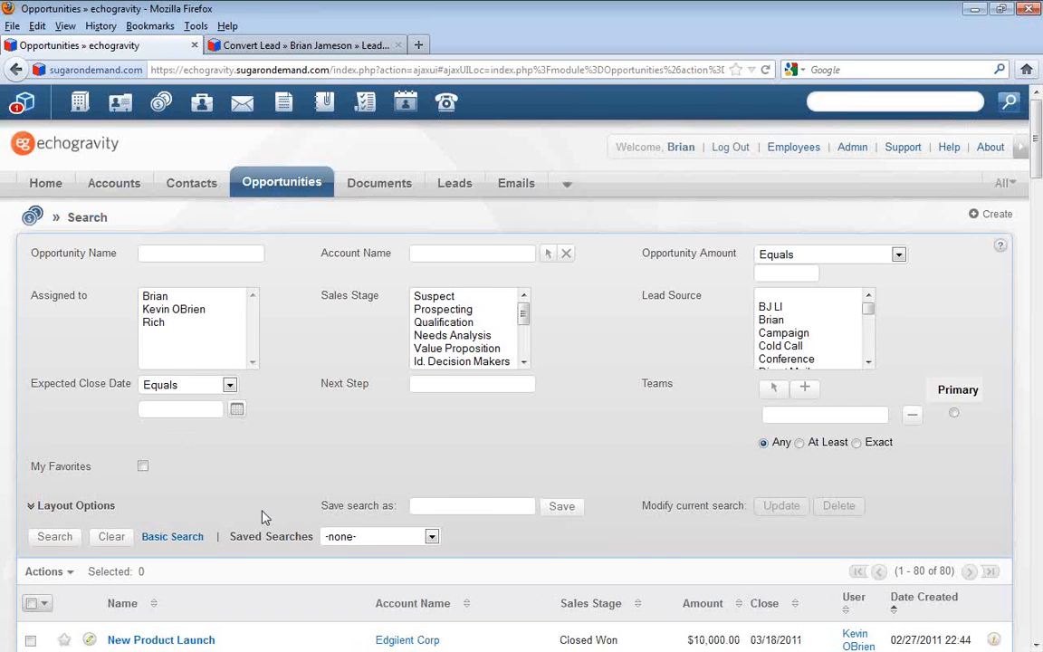
scroll(263, 516, down, 2)
click(938, 513)
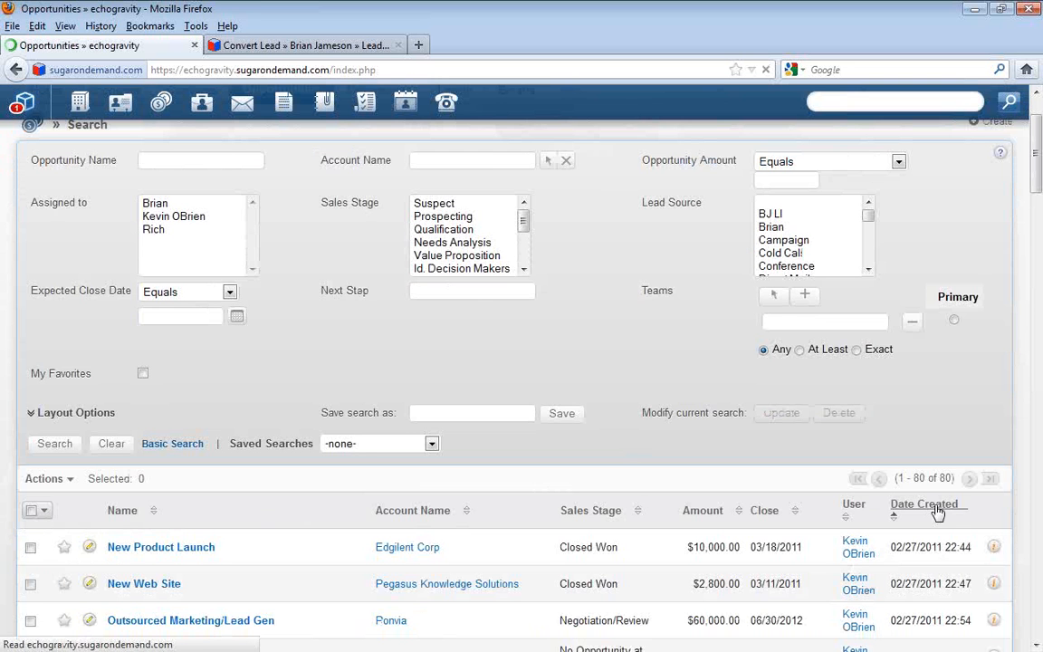
click(937, 513)
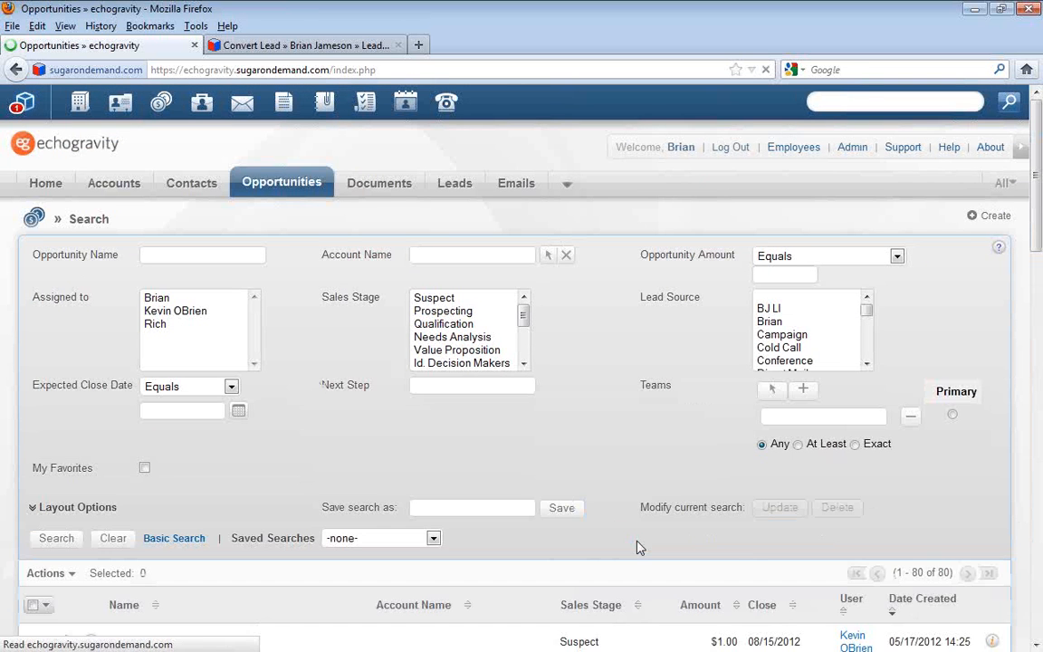
Check the expected close date of the newest Suspect opportunity and open its record
scroll(636, 547, down, 2)
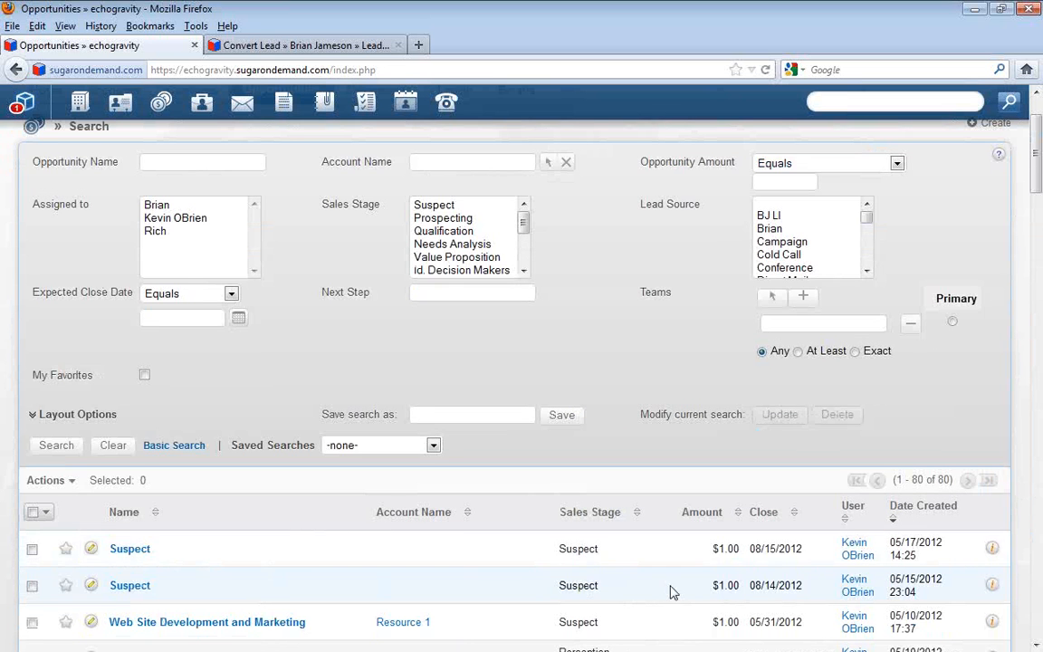
drag(803, 548, 754, 550)
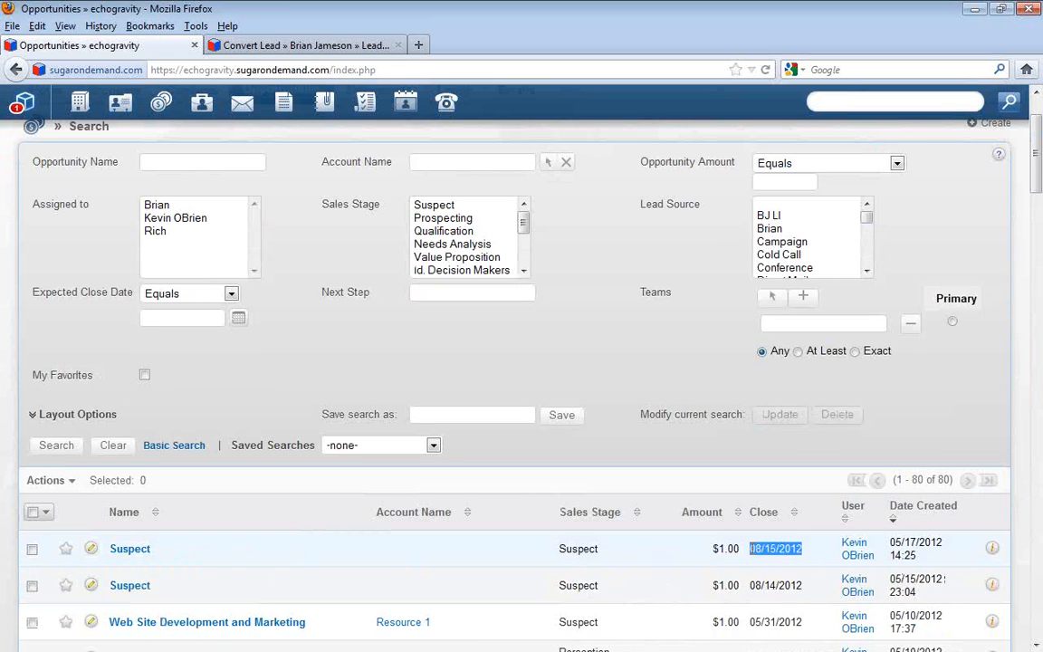
click(128, 551)
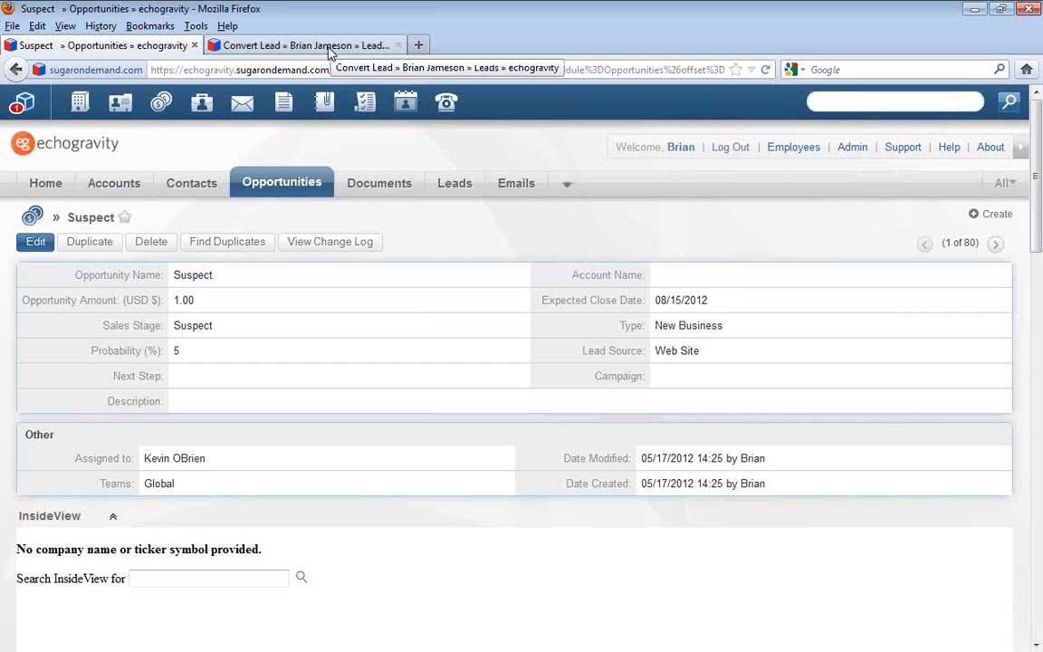
Open the Website Lead Notification workflow from the administration area's workflow definitions
click(850, 148)
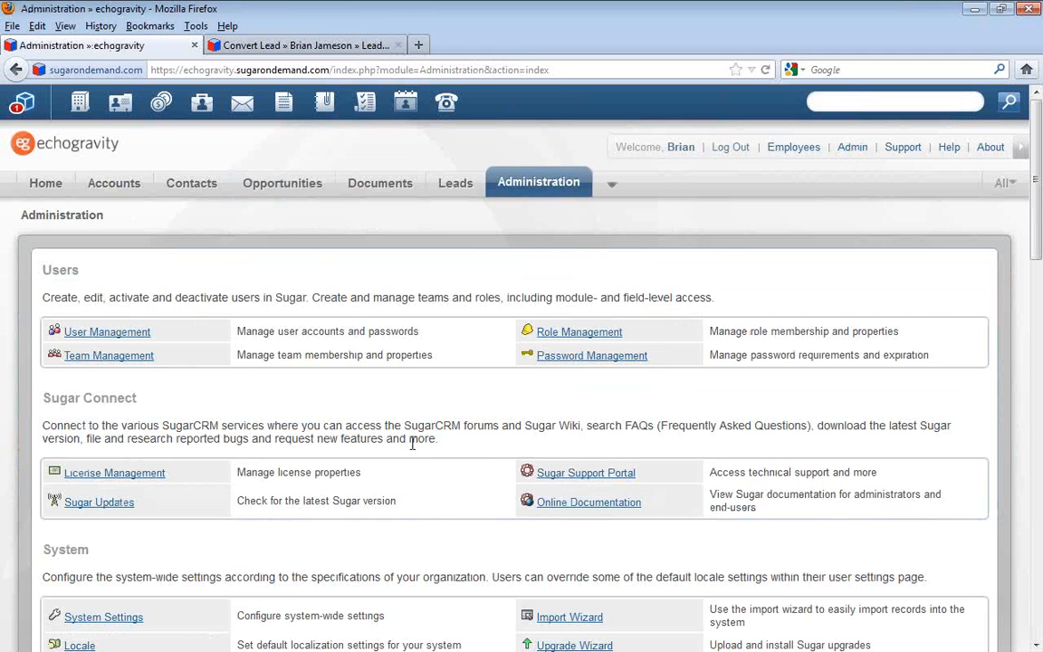
scroll(412, 444, down, 5)
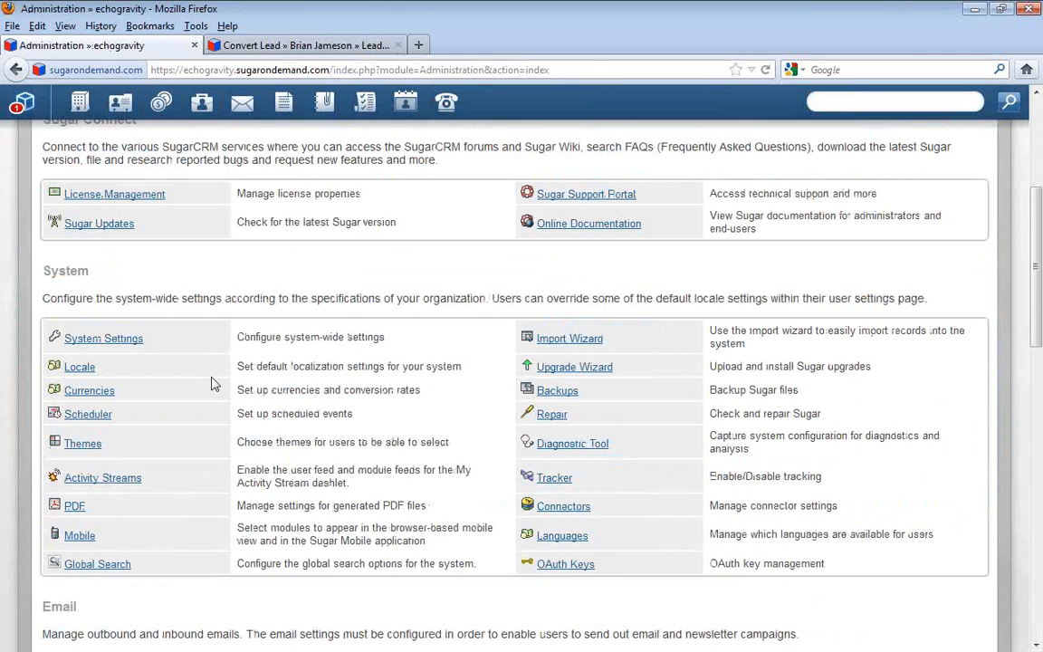
scroll(208, 434, down, 9)
click(117, 497)
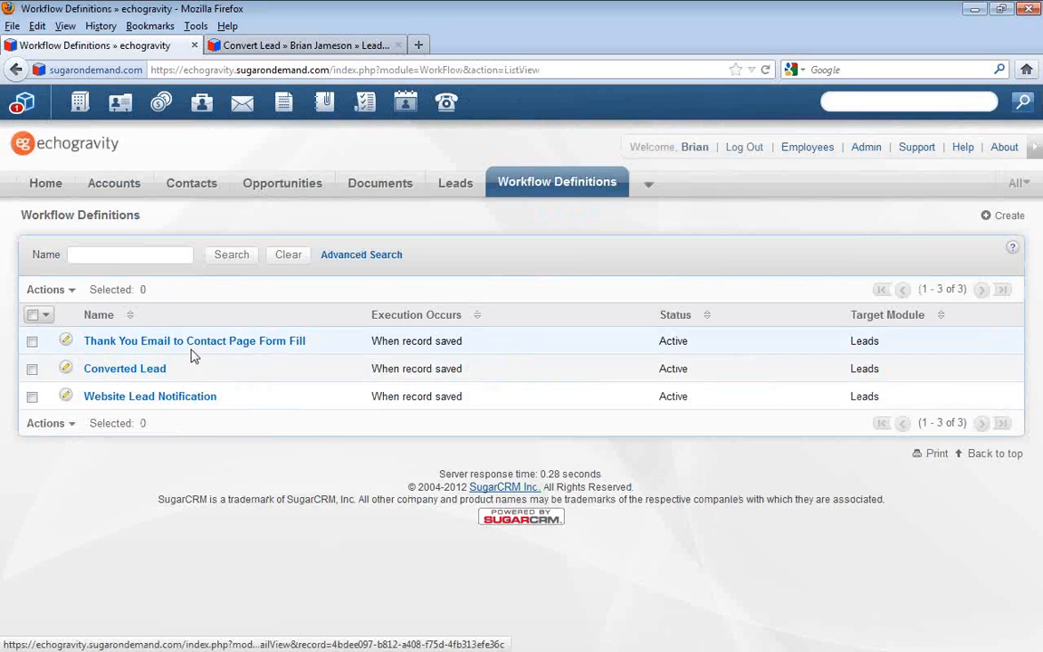
click(152, 396)
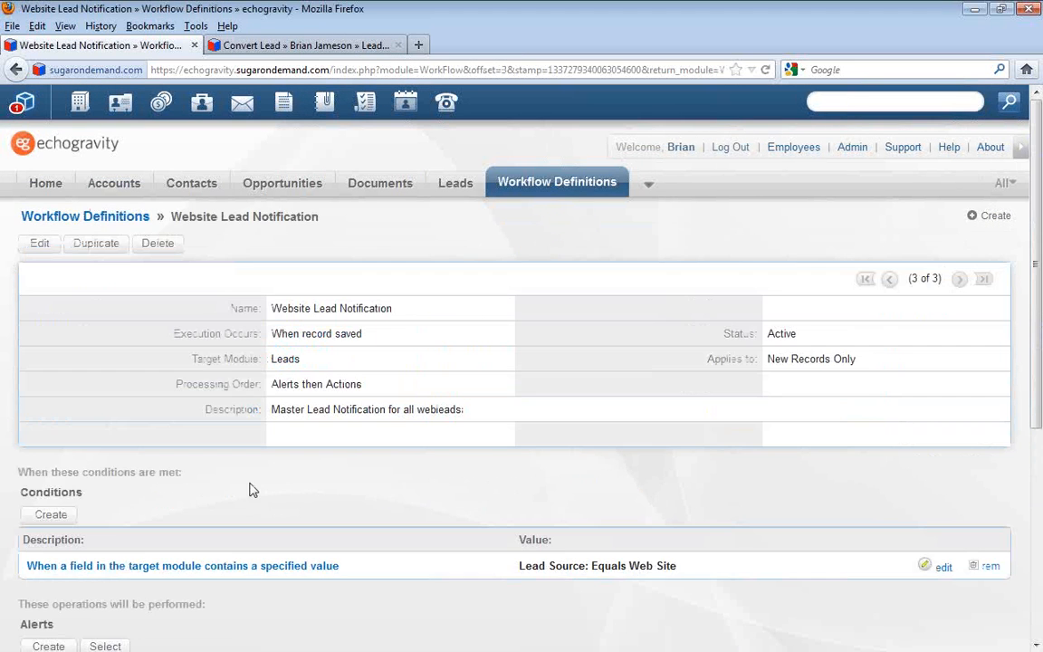
Show the details of the Web Site Lead Notification Email alert and the Update fields in the target module action
scroll(244, 503, down, 3)
scroll(224, 518, down, 1)
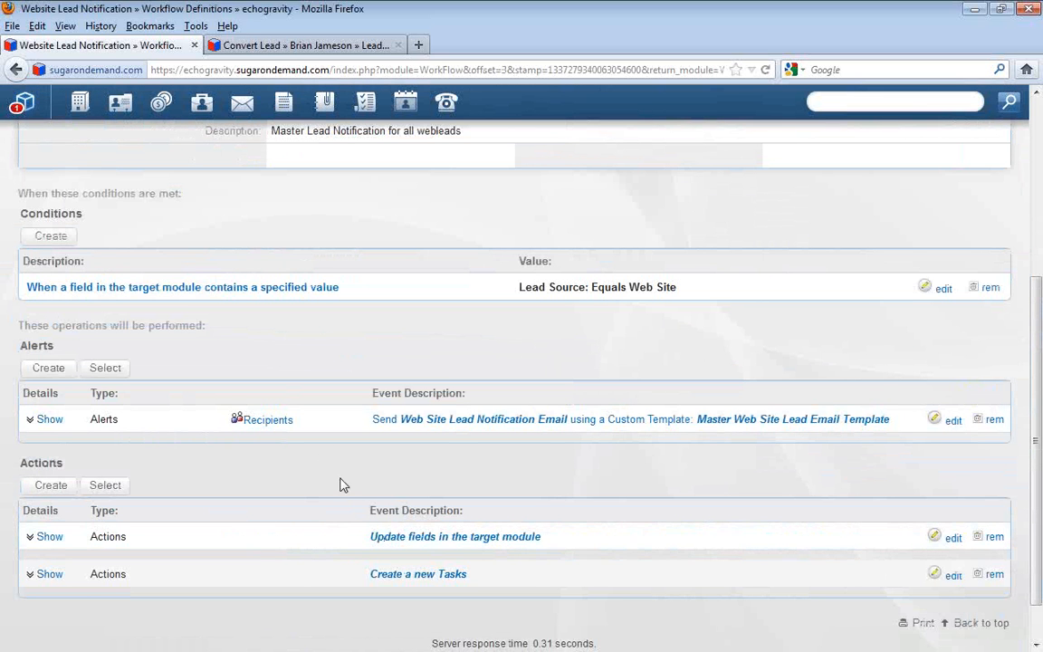
click(47, 420)
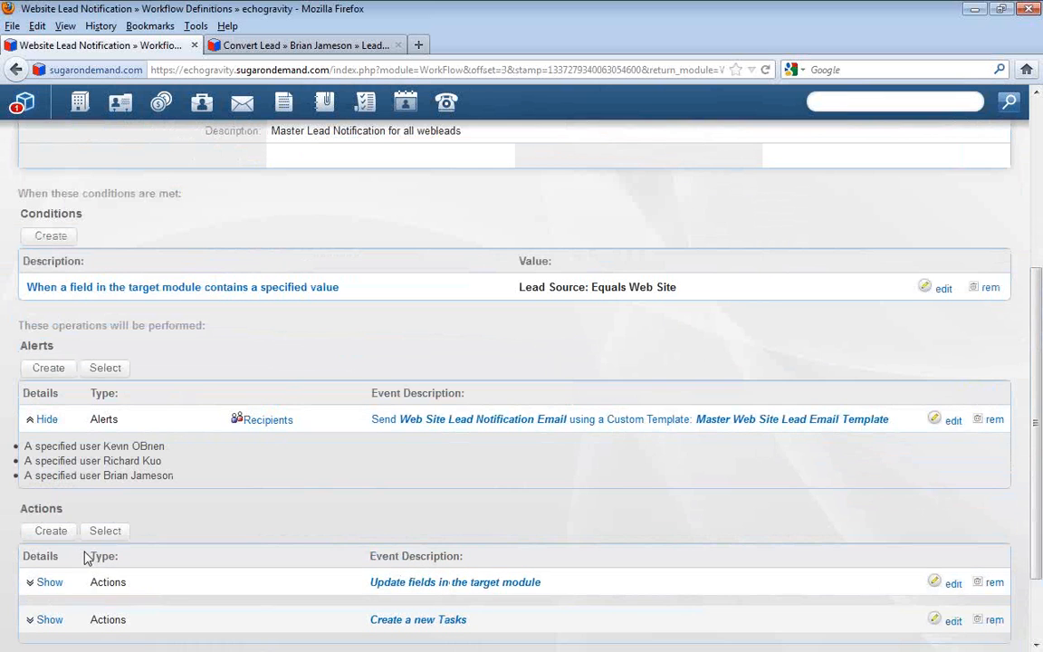
click(49, 582)
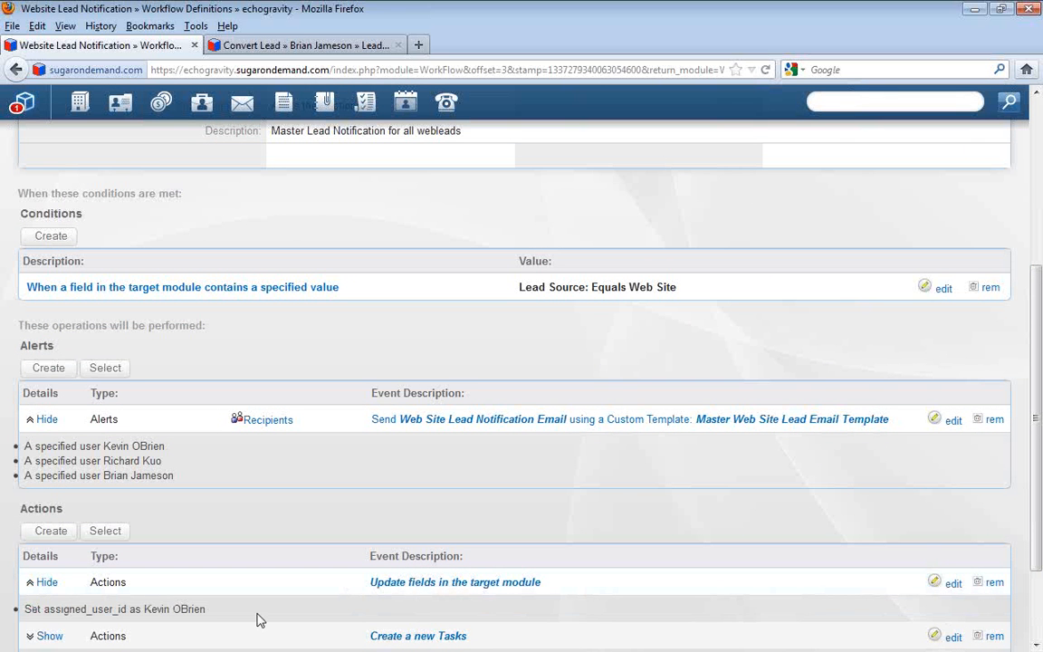
Open the Update fields in the target module action for editing and look through its full list of modifiable fields
scroll(543, 507, down, 2)
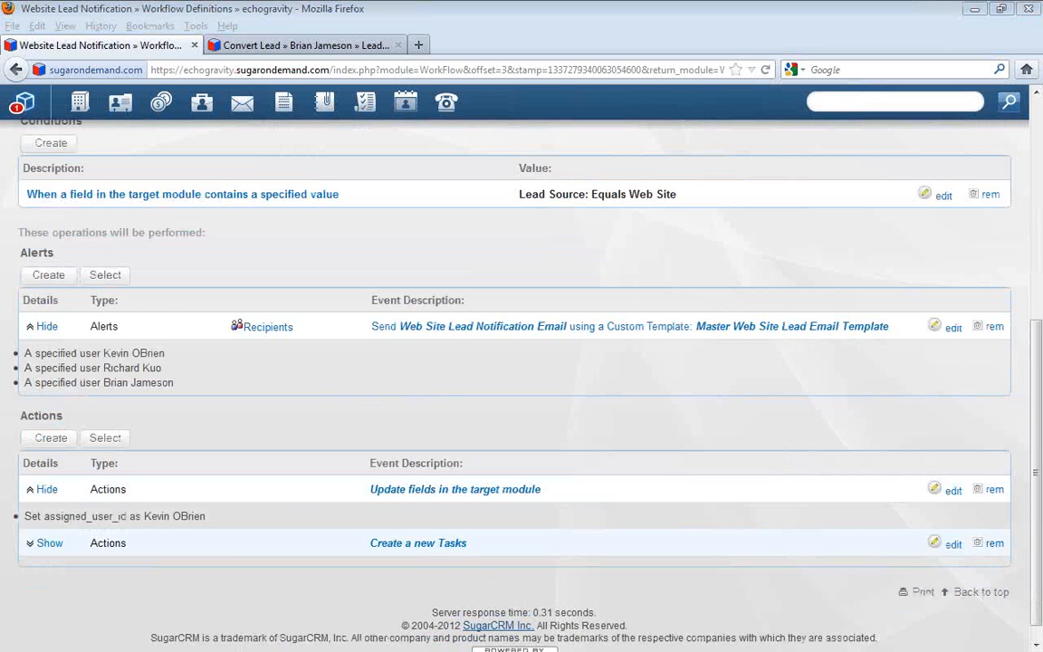
drag(0, 161, 628, 146)
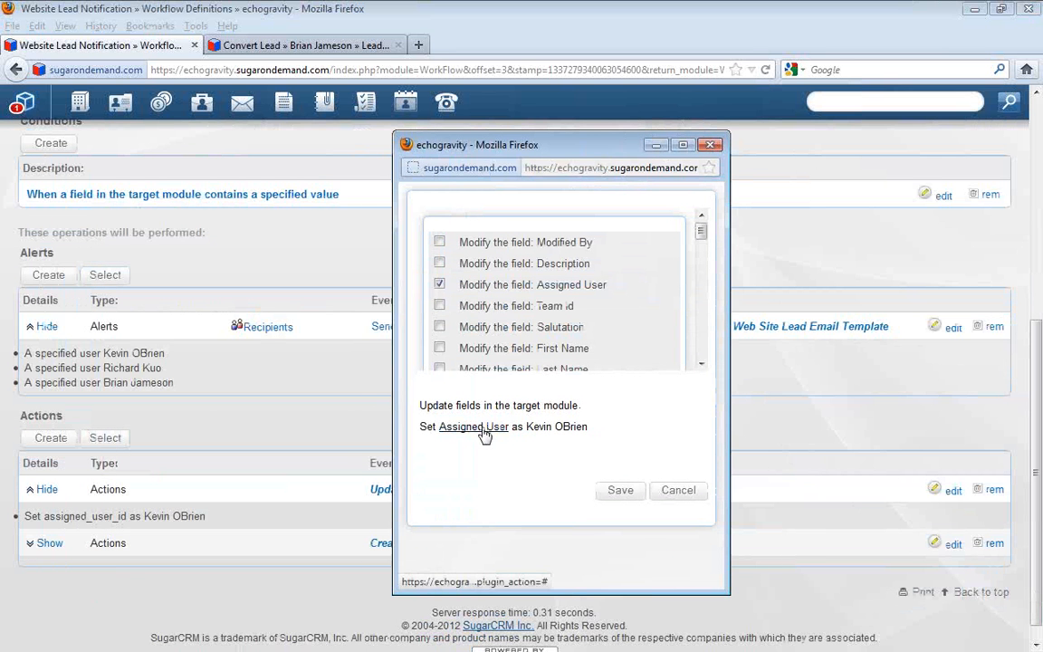
scroll(703, 238, down, 1)
drag(703, 237, 512, 375)
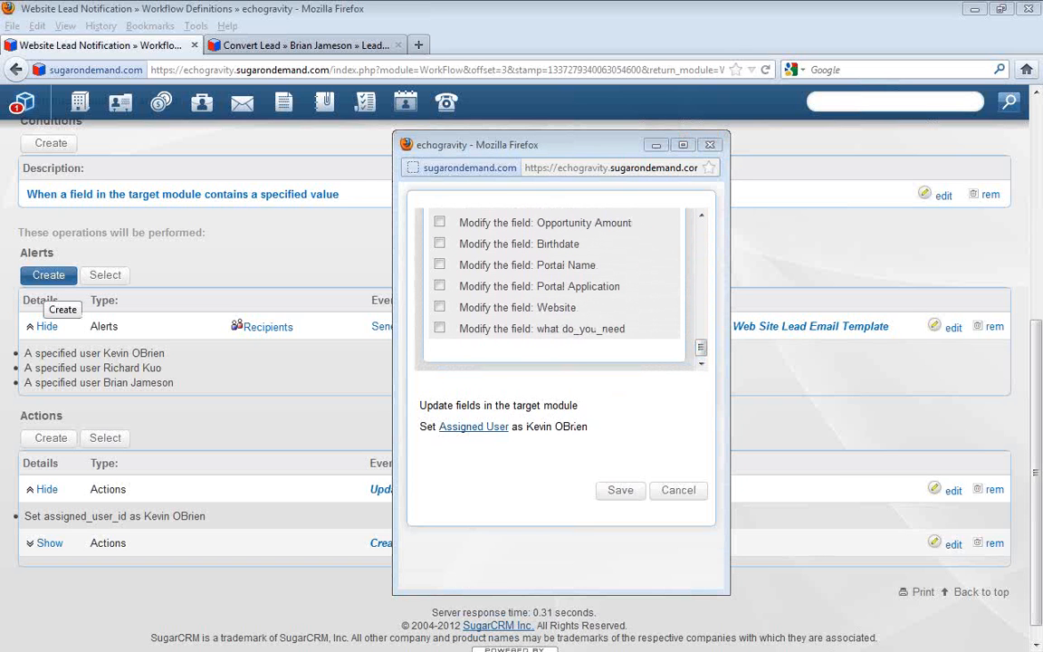
Try a different user as the action's Assigned User value, and cancel both the value and the action dialogs
click(376, 366)
click(360, 423)
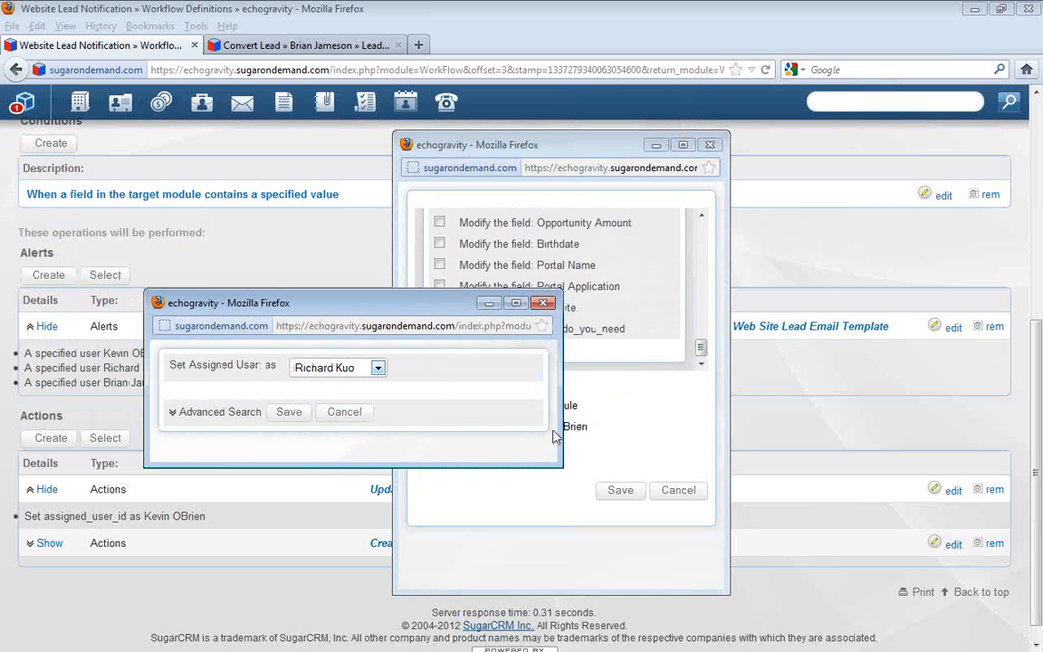
click(344, 412)
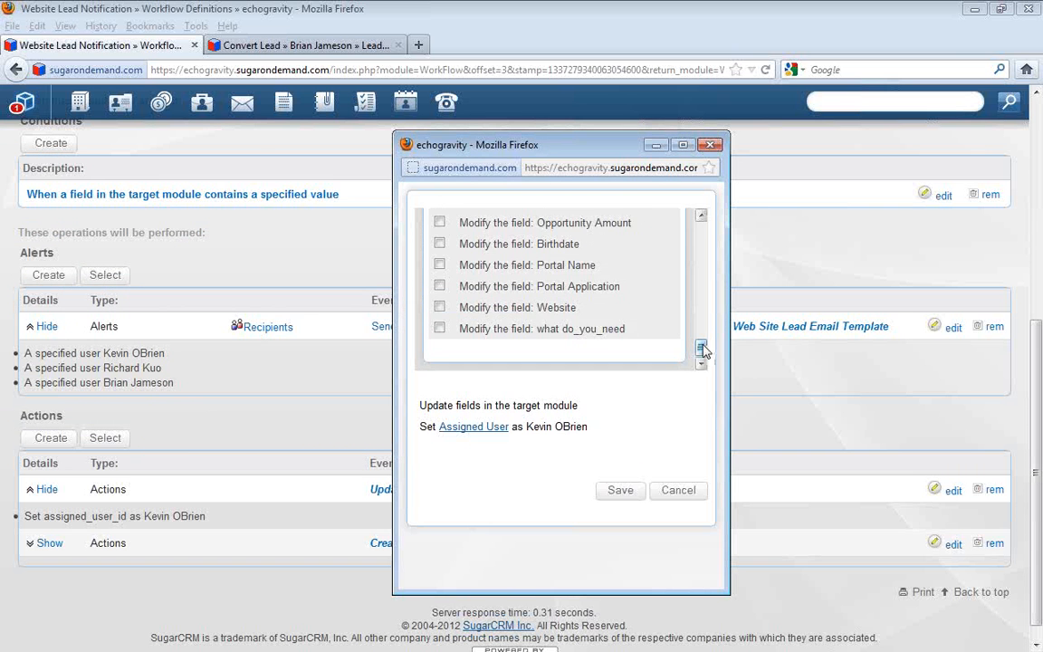
scroll(700, 350, up, 10)
click(683, 491)
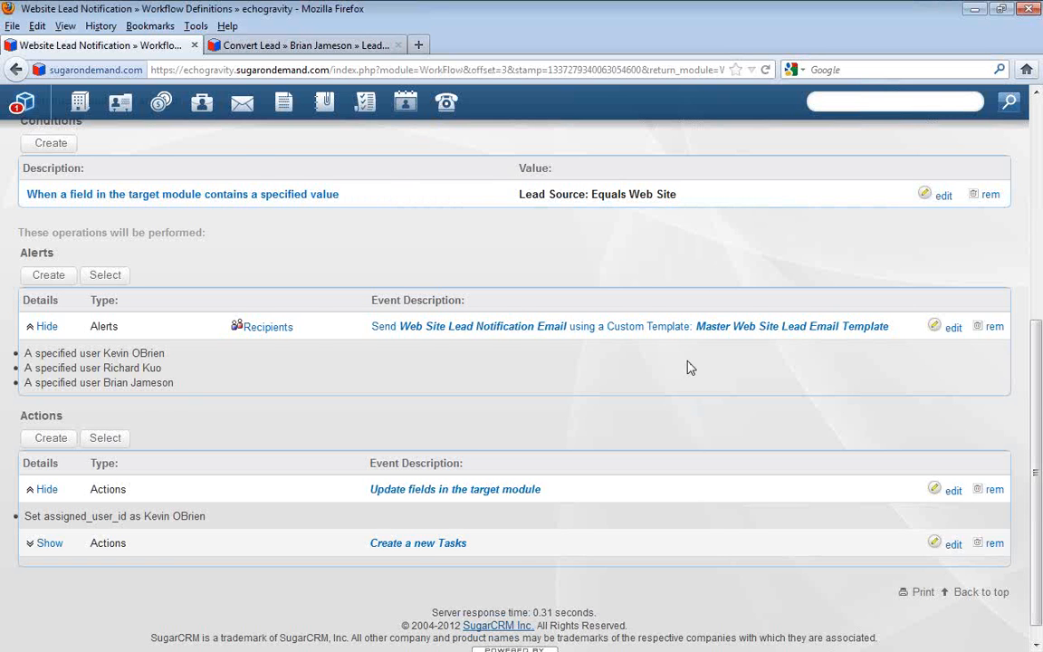
Return to the summary of the Website Lead Notification workflow and highlight the .sugarondemand.com part of the page address
scroll(688, 366, up, 2)
scroll(690, 368, up, 5)
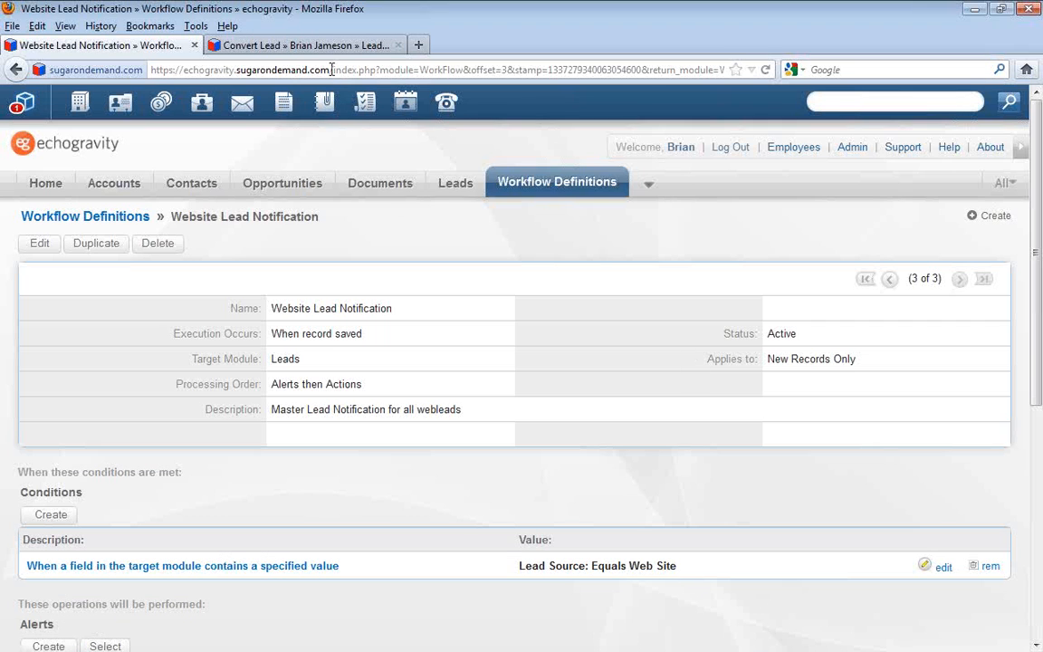
drag(330, 70, 234, 70)
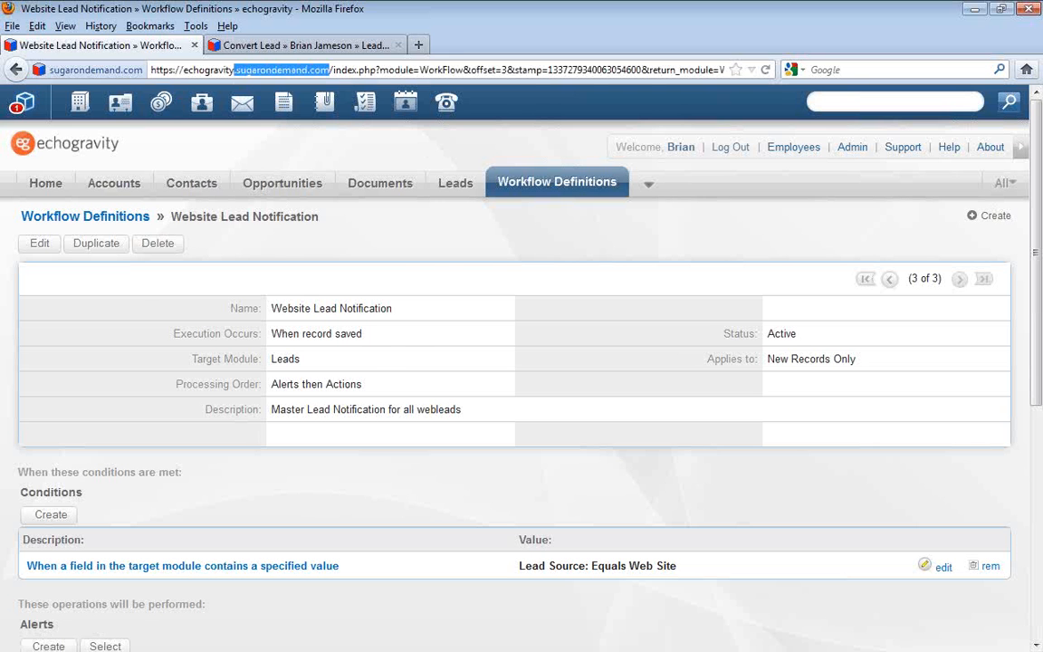
Switch to the webinar deck in Adobe Acrobat Pro and show slide 15, The Process to Create a Lead Notification
key(alt+Tab)
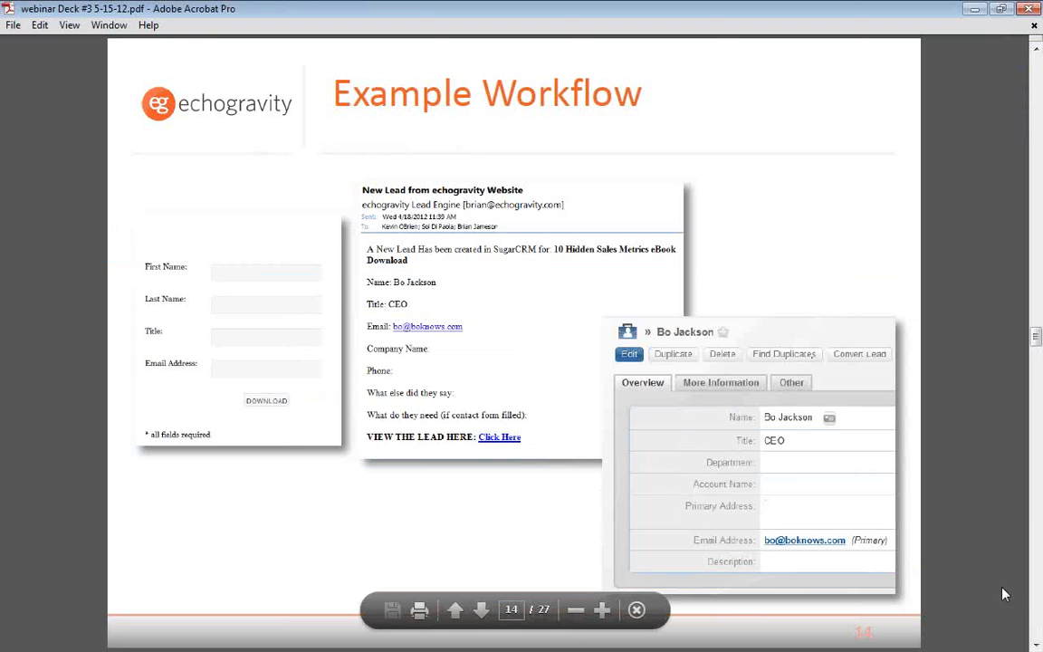
click(1035, 644)
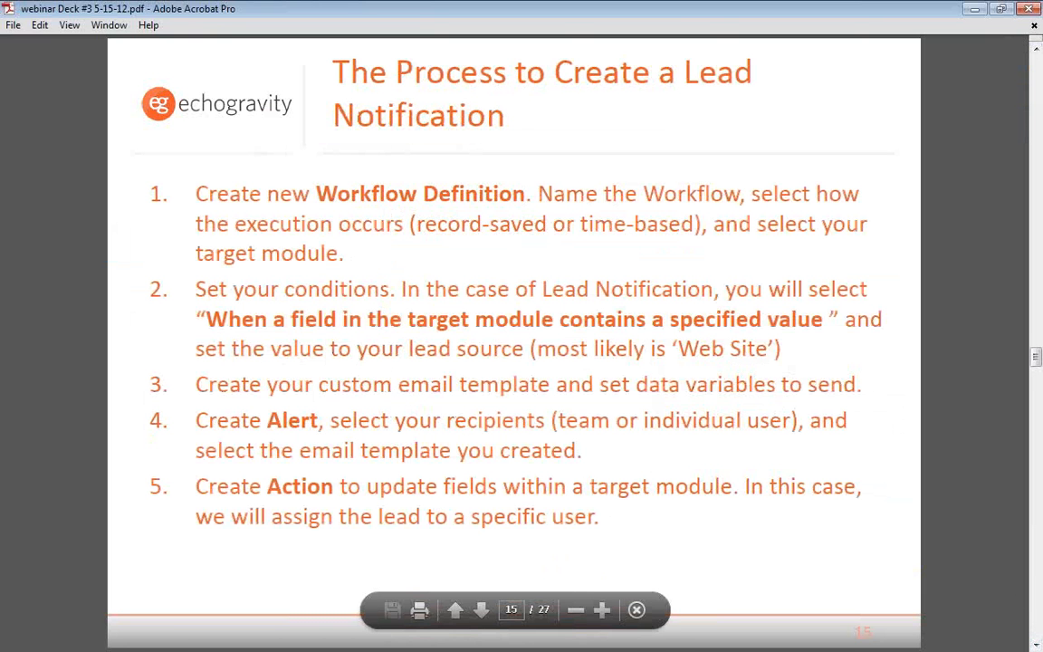
key(alt+Tab)
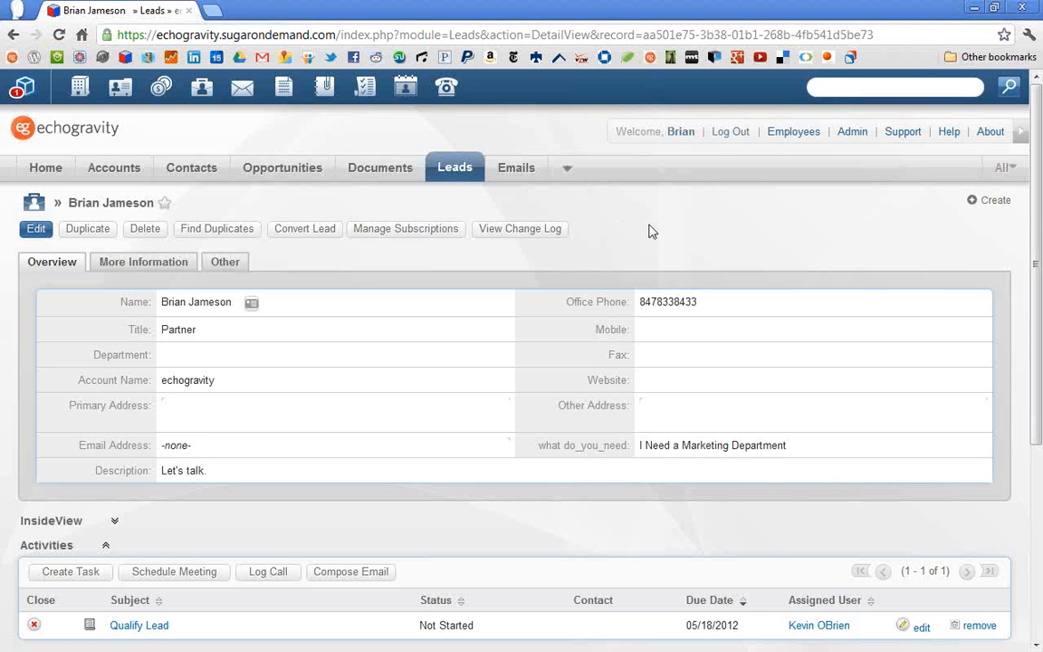
click(860, 136)
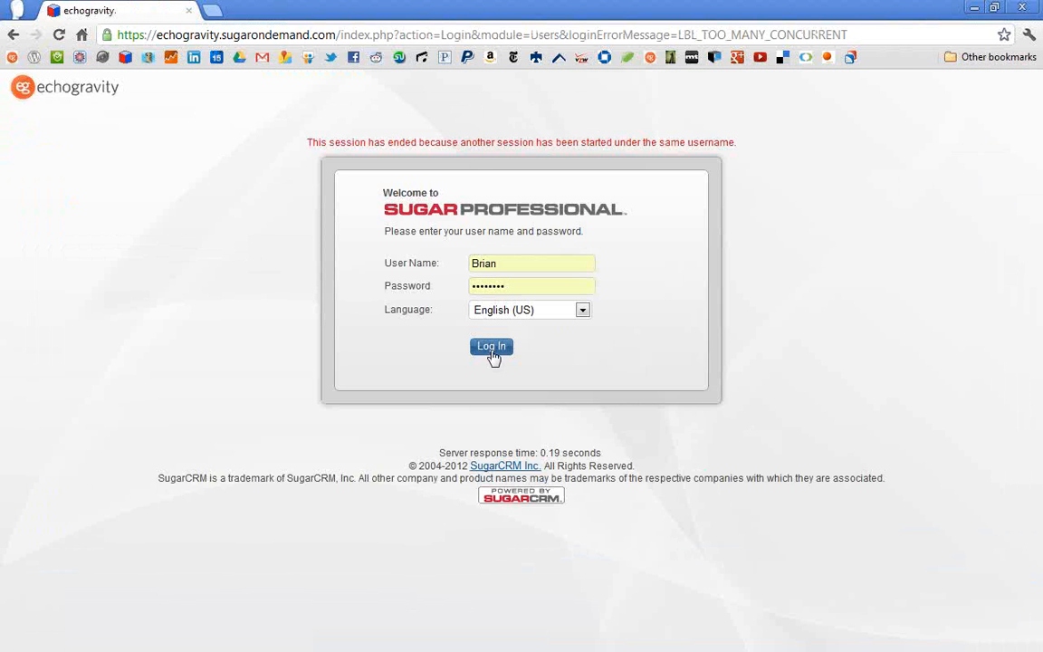
click(1037, 12)
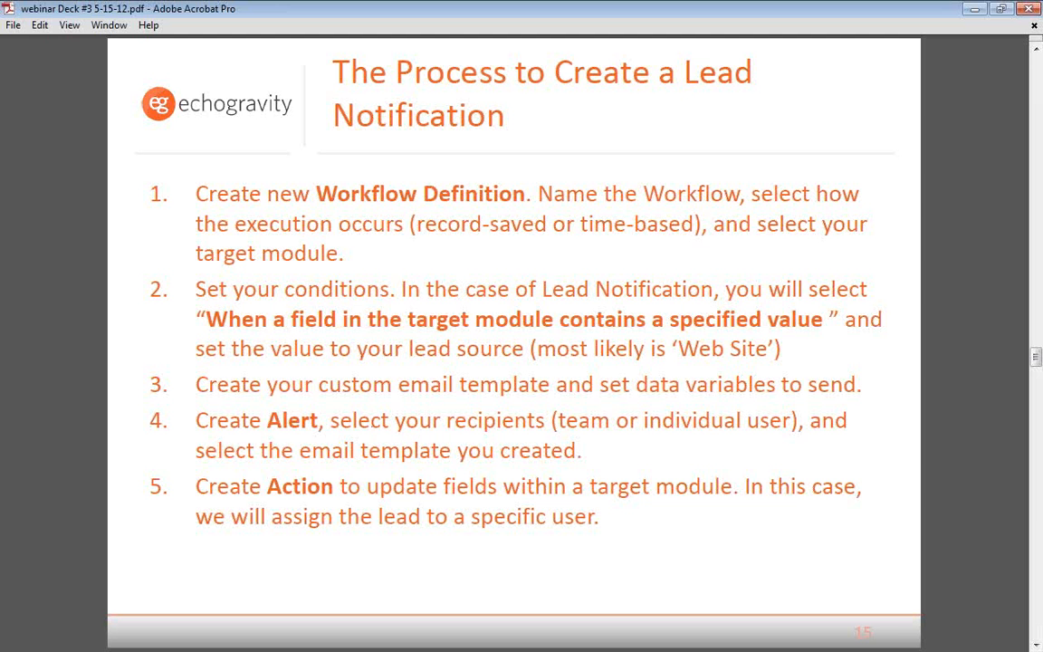
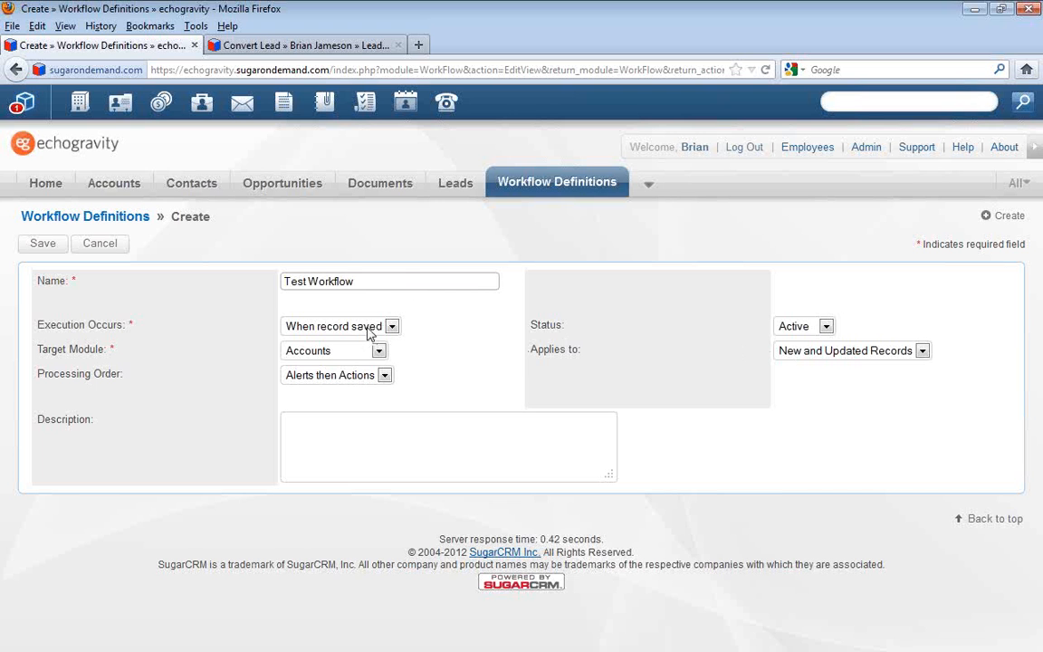
Set the Test Workflow's target module to Leads, apply it to New Records Only, and save the definition
click(395, 356)
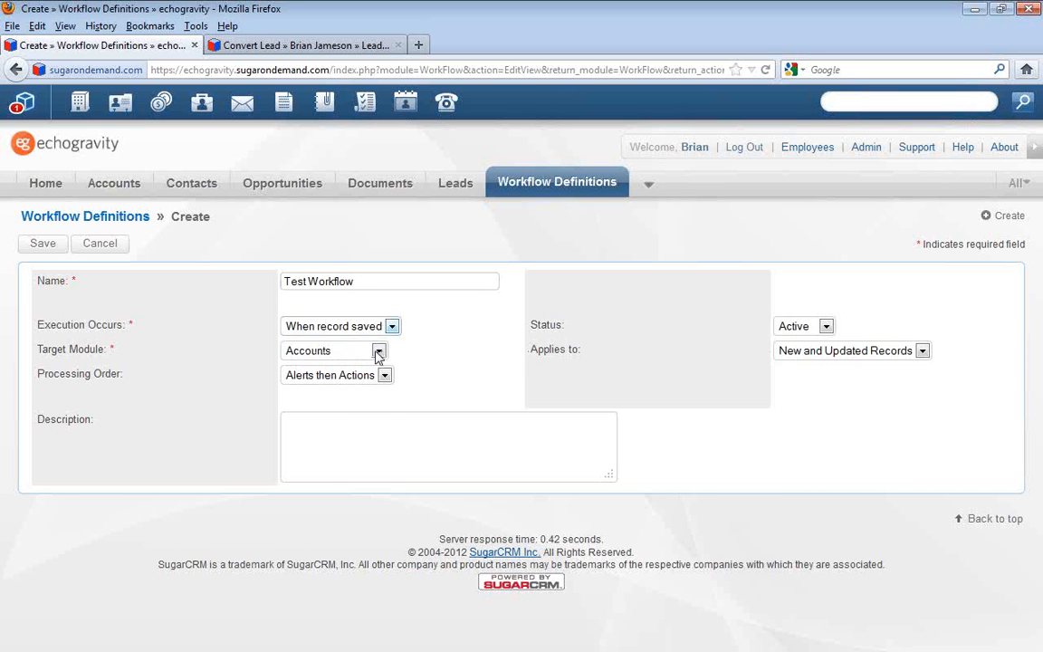
click(378, 351)
click(353, 512)
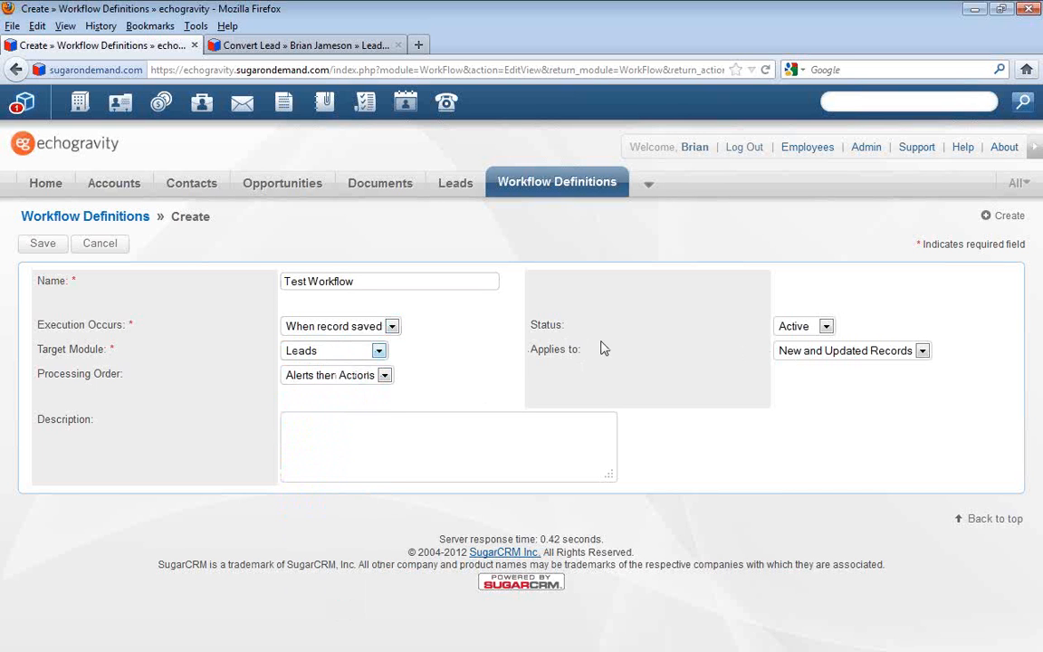
click(891, 351)
click(892, 382)
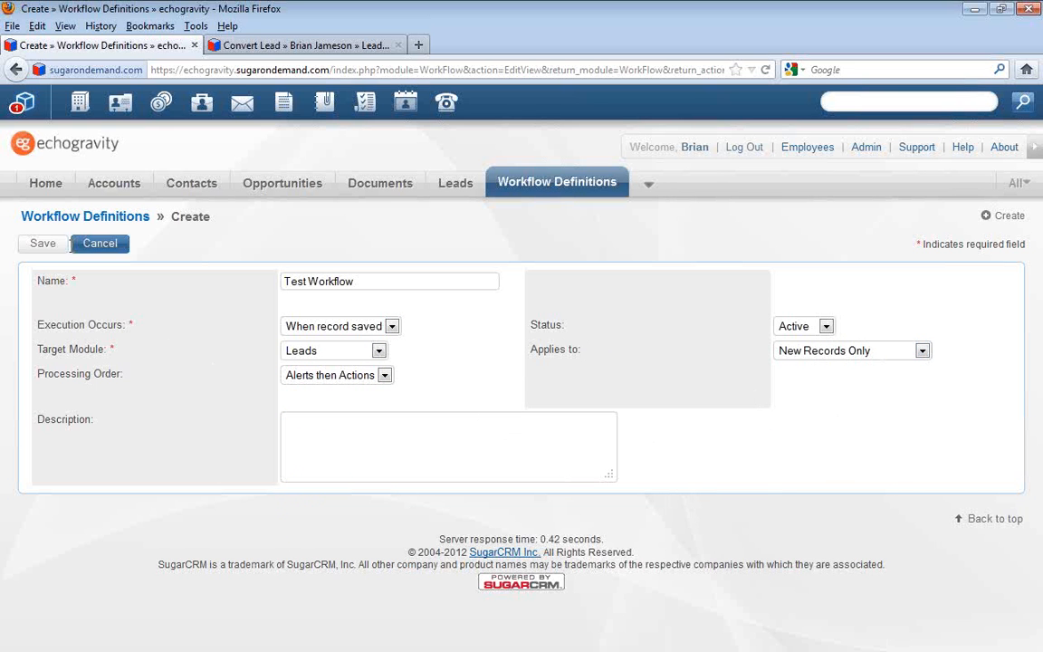
click(53, 246)
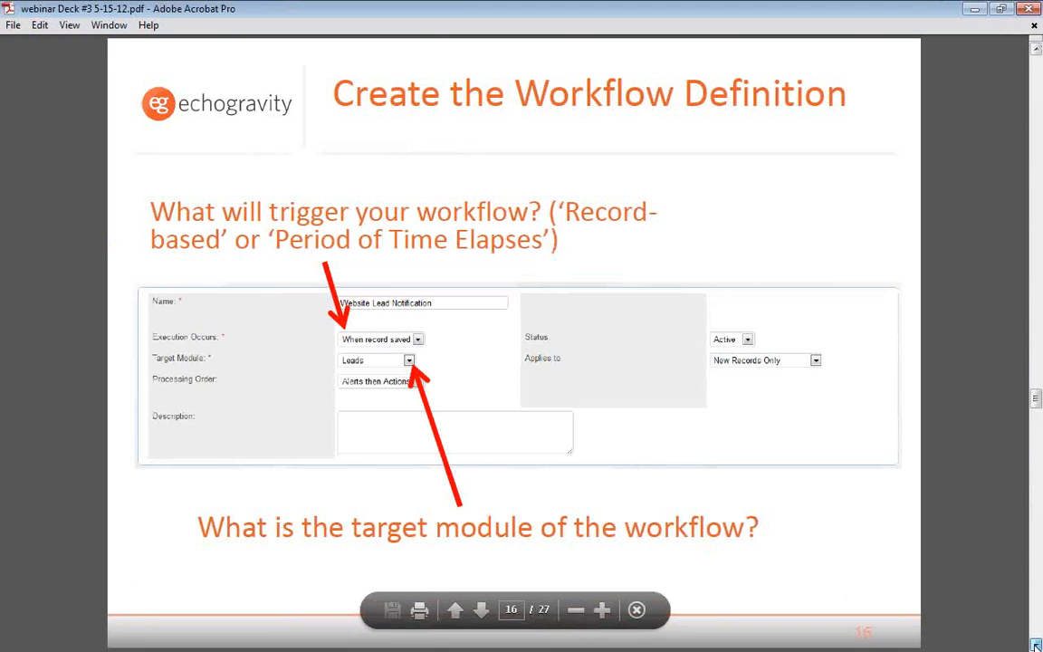
Show the deck's Create the Email Template slide, and highlight the body of the New Lead from echogravity Website message in Outlook before minimizing it
click(481, 610)
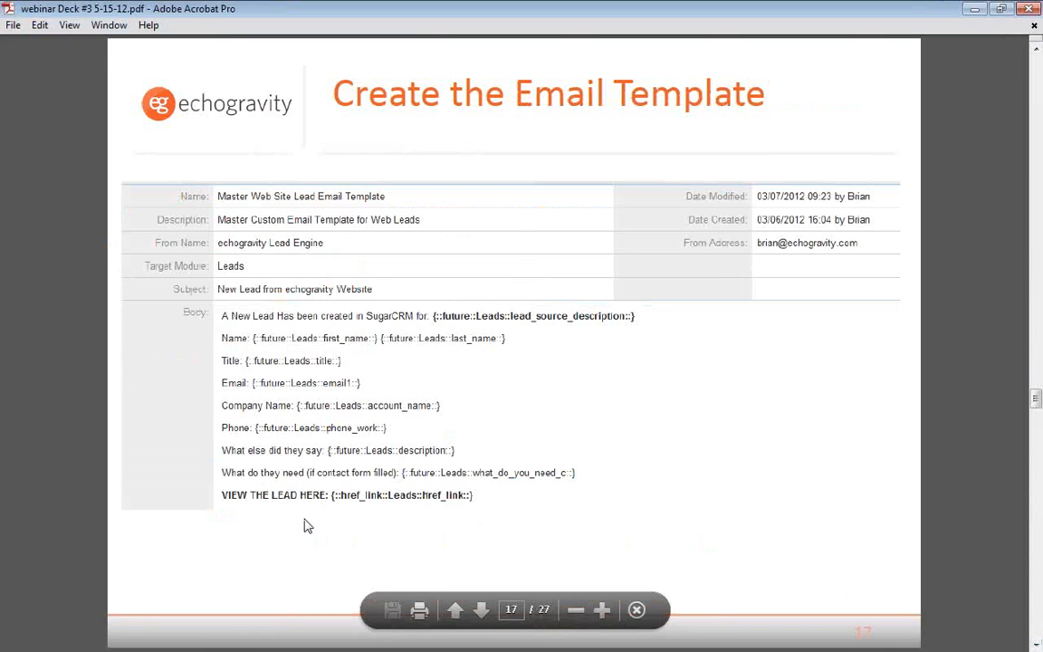
click(72, 649)
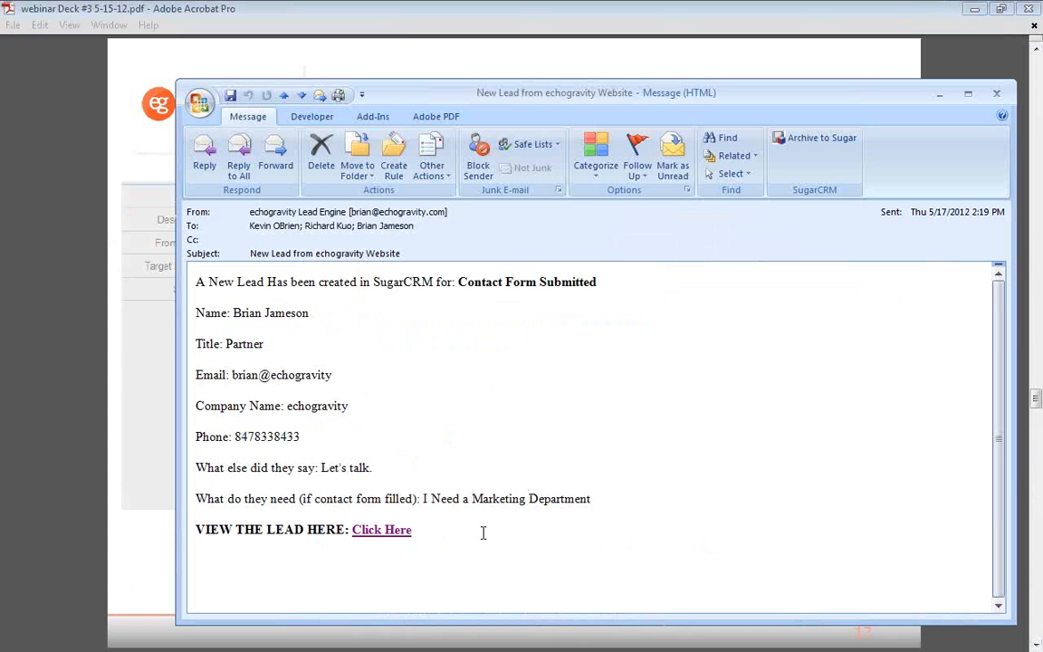
drag(481, 535, 192, 253)
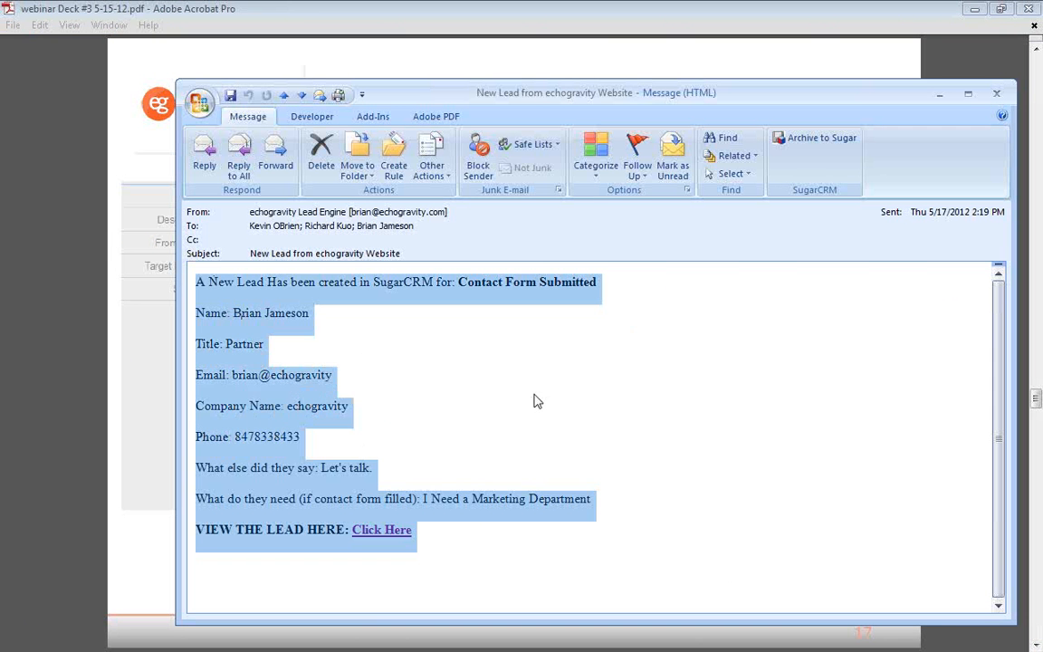
click(566, 577)
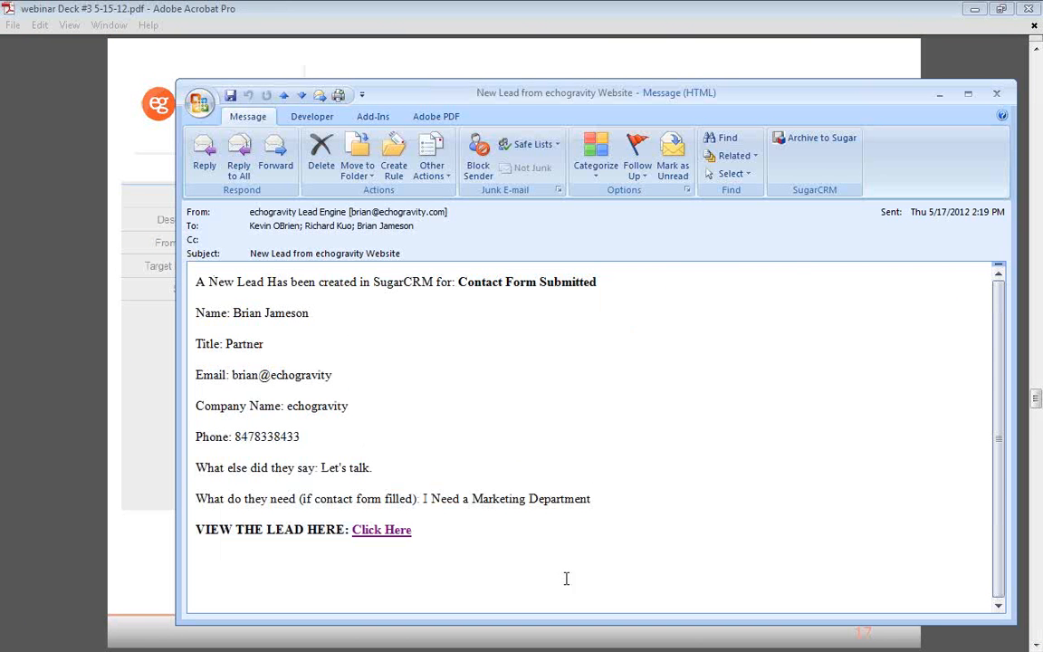
click(942, 94)
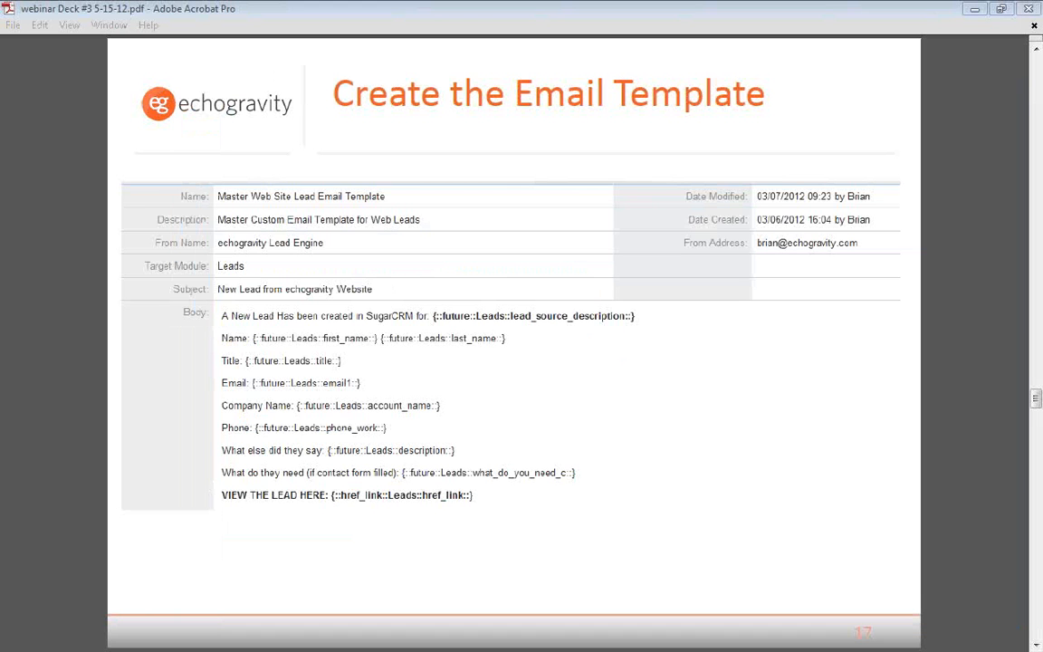
Switch back to SugarCRM in Firefox and bring up the list of alert email templates for workflows
key(alt+Tab)
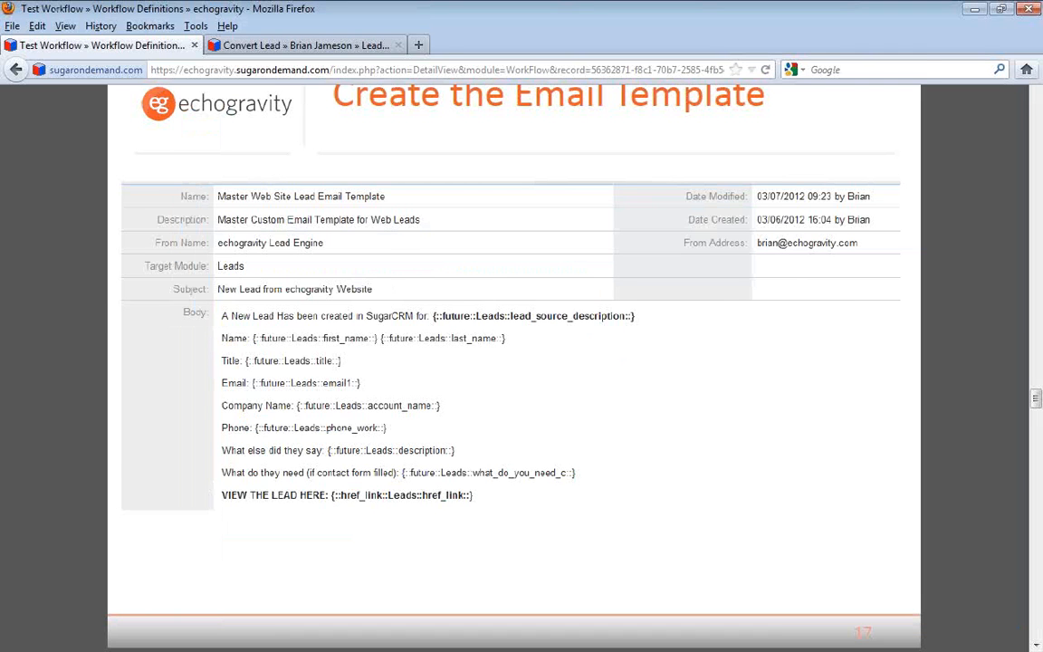
scroll(540, 441, down, 2)
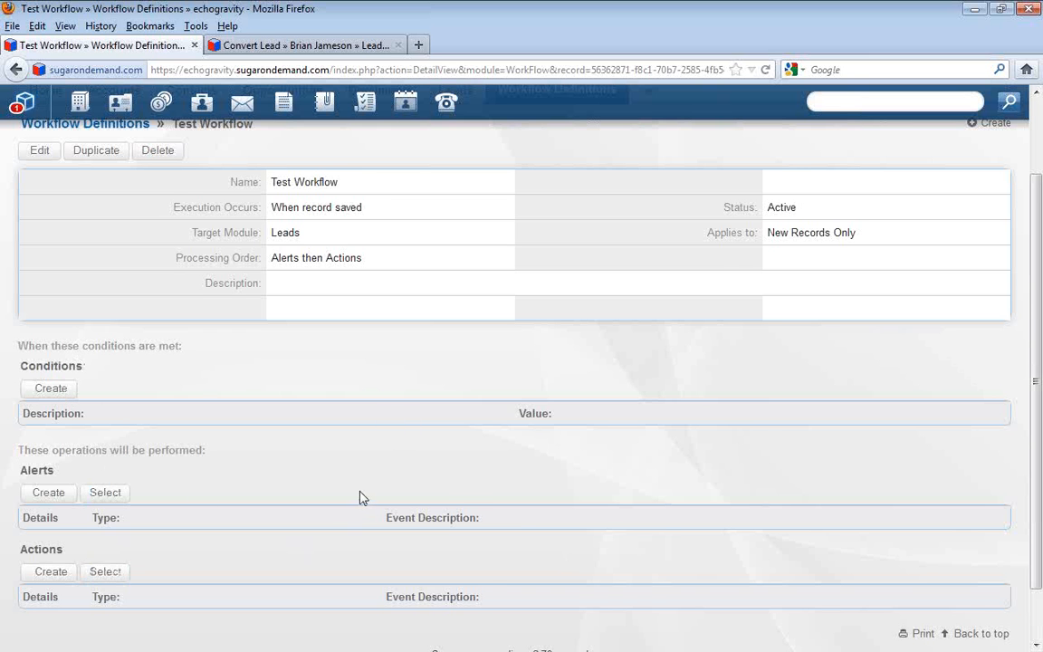
scroll(359, 496, up, 2)
mouse_move(510, 185)
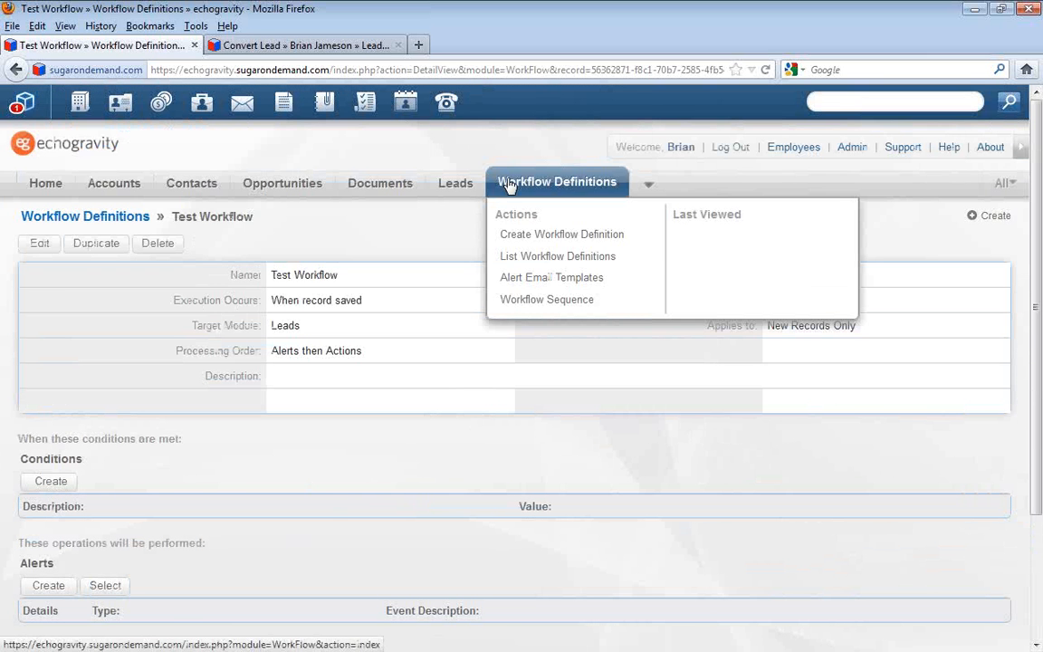
click(562, 279)
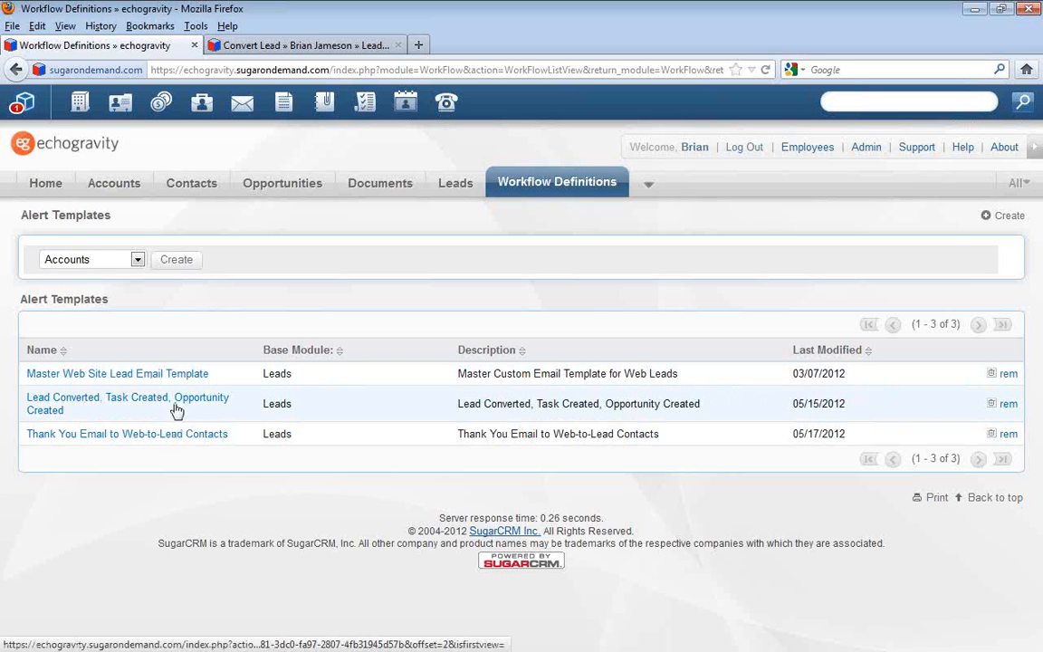
Open the Master Web Site Lead Email Template and copy its whole body text, excluding the Alt Text
click(164, 379)
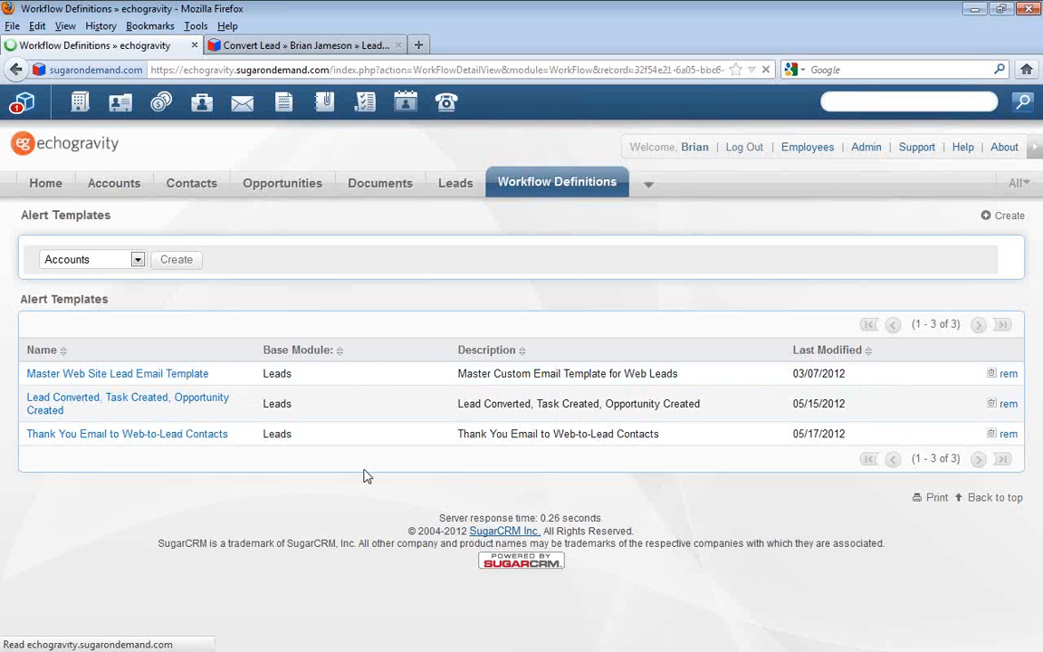
scroll(412, 550, down, 2)
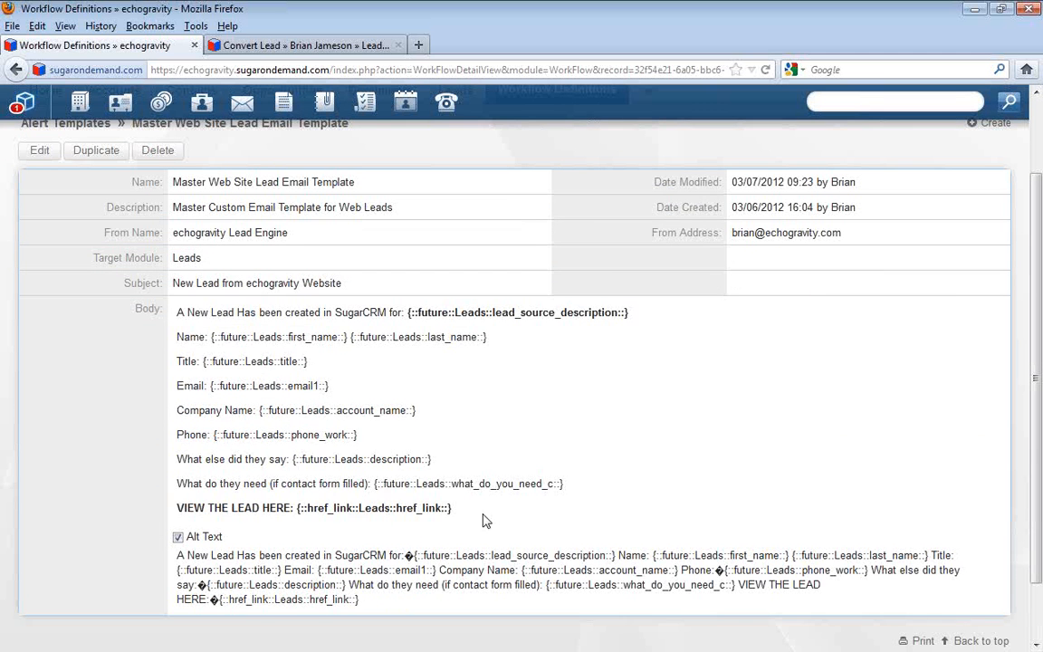
drag(457, 508, 178, 314)
key(ctrl+c)
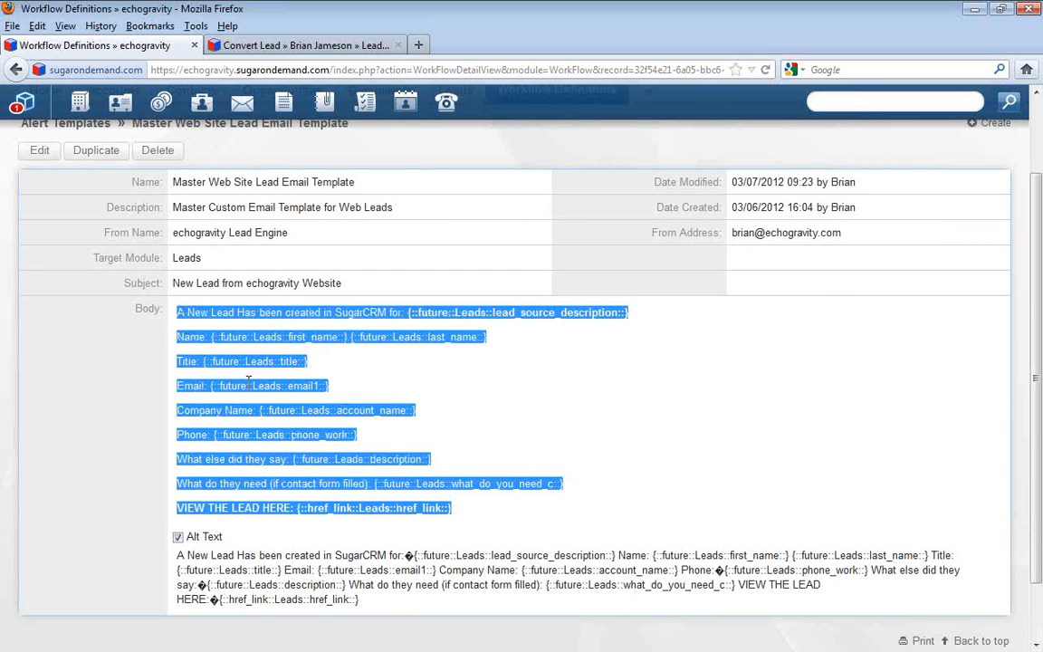
Return to the alert templates list and start creating a new template for the Leads module
scroll(248, 380, up, 2)
mouse_move(569, 198)
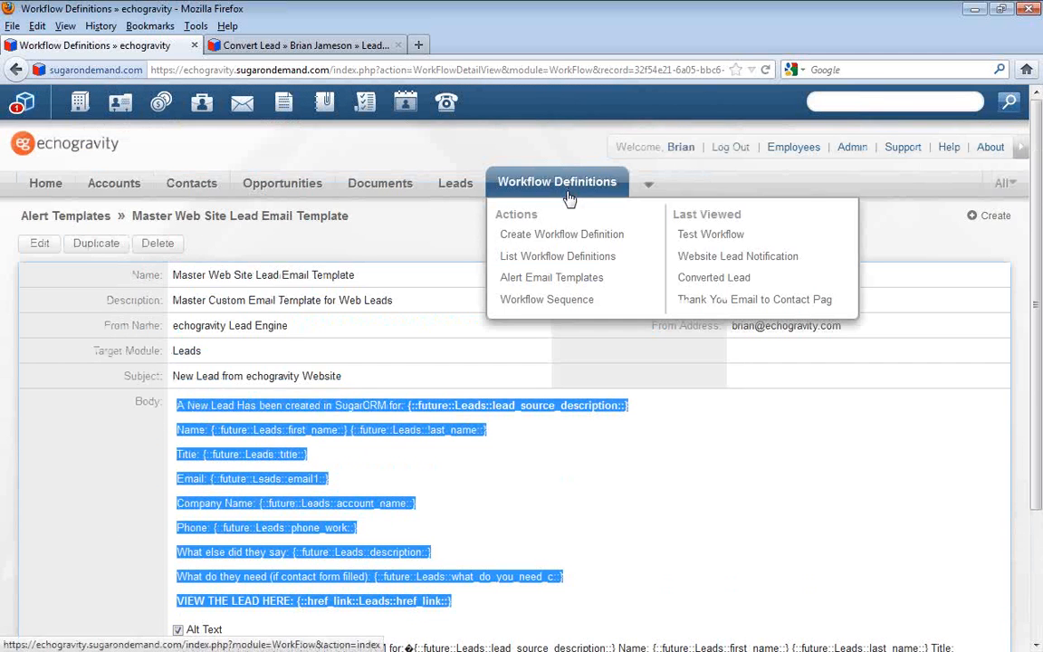
click(587, 278)
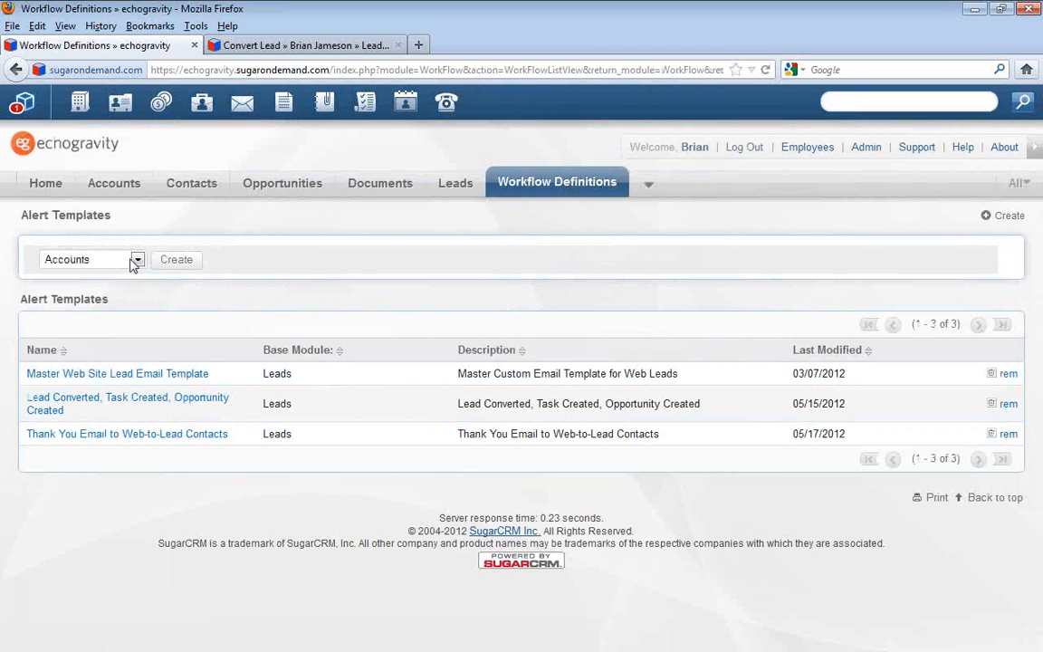
click(136, 260)
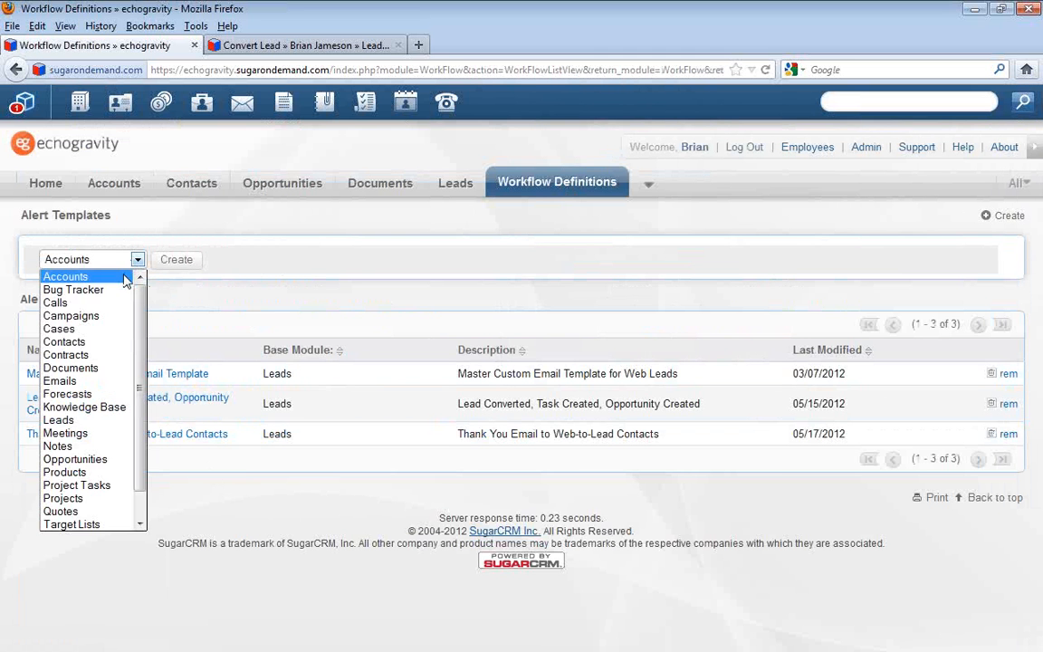
click(109, 427)
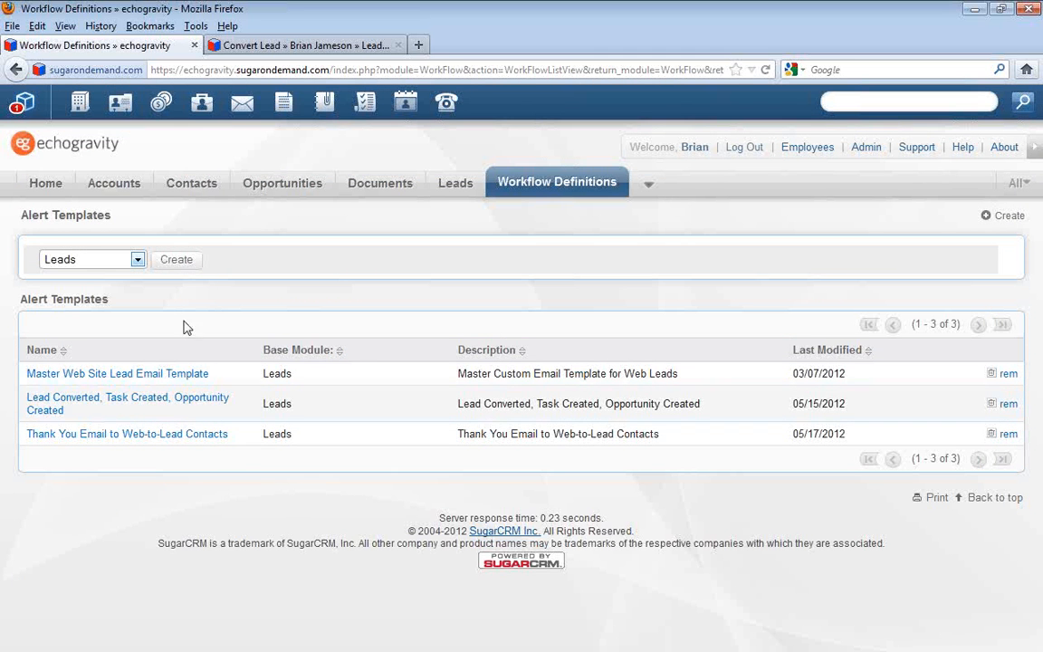
click(178, 260)
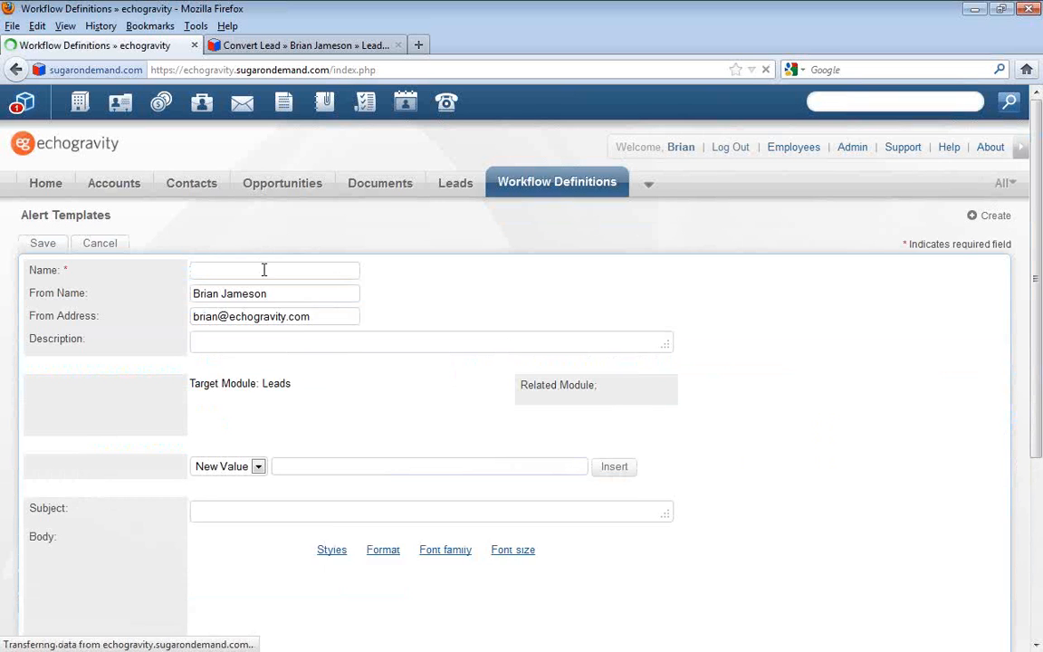
Name the new alert template Test Email, leaving the sender details and description as they are
text(Test Ema)
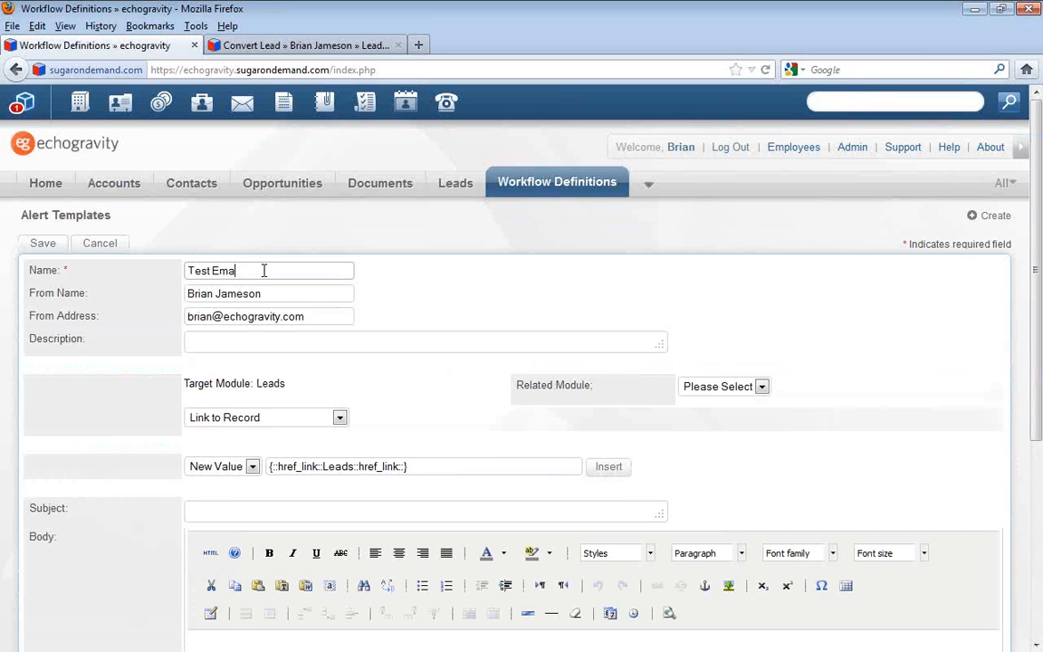
text(il)
key(Tab)
key(Tab)
key(Tab)
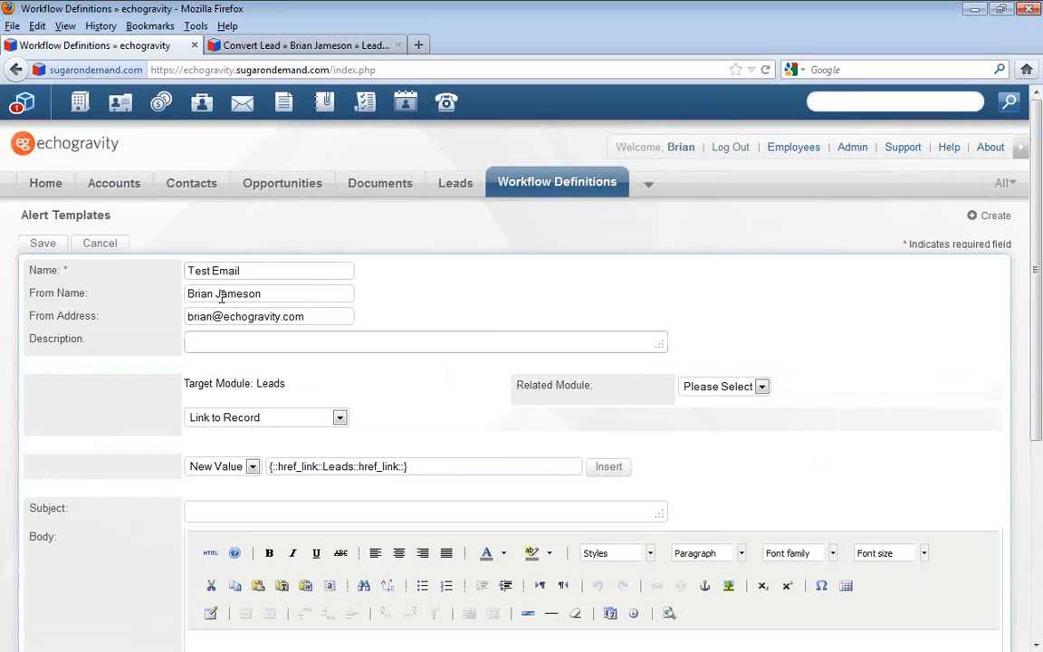
click(386, 402)
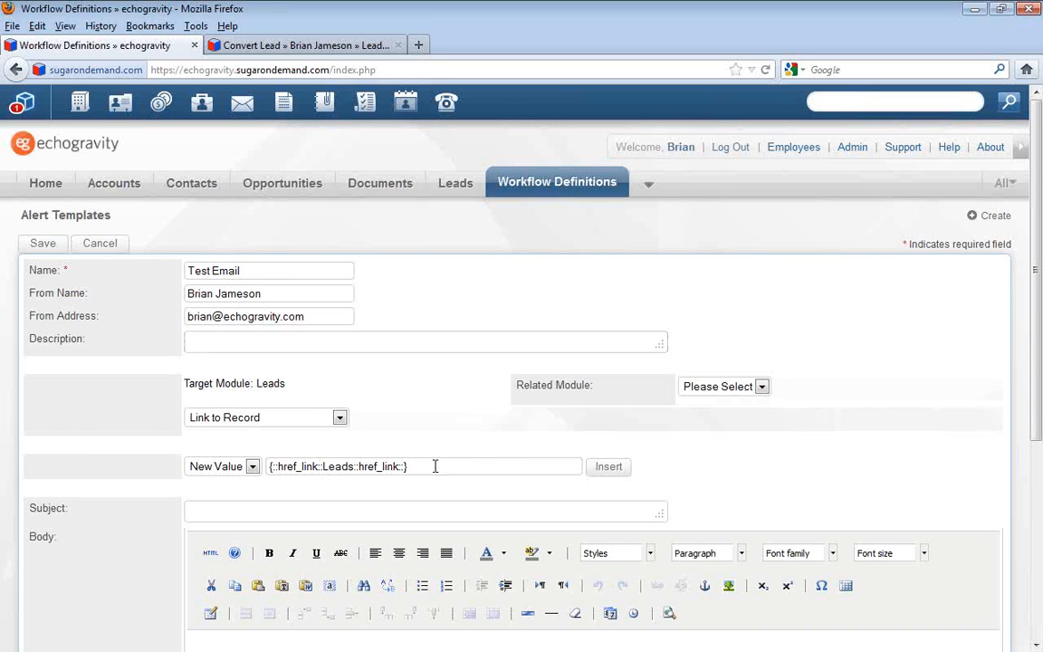
Look through the modules available as the template's Related Module and leave none selected
scroll(388, 442, down, 1)
click(335, 324)
click(384, 316)
click(761, 294)
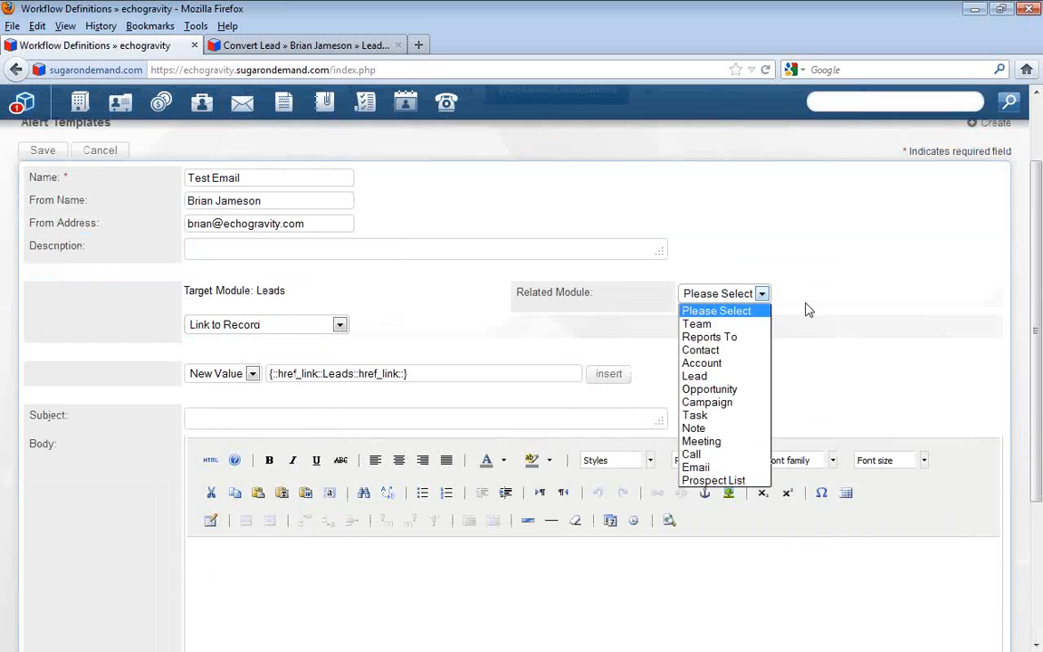
click(815, 321)
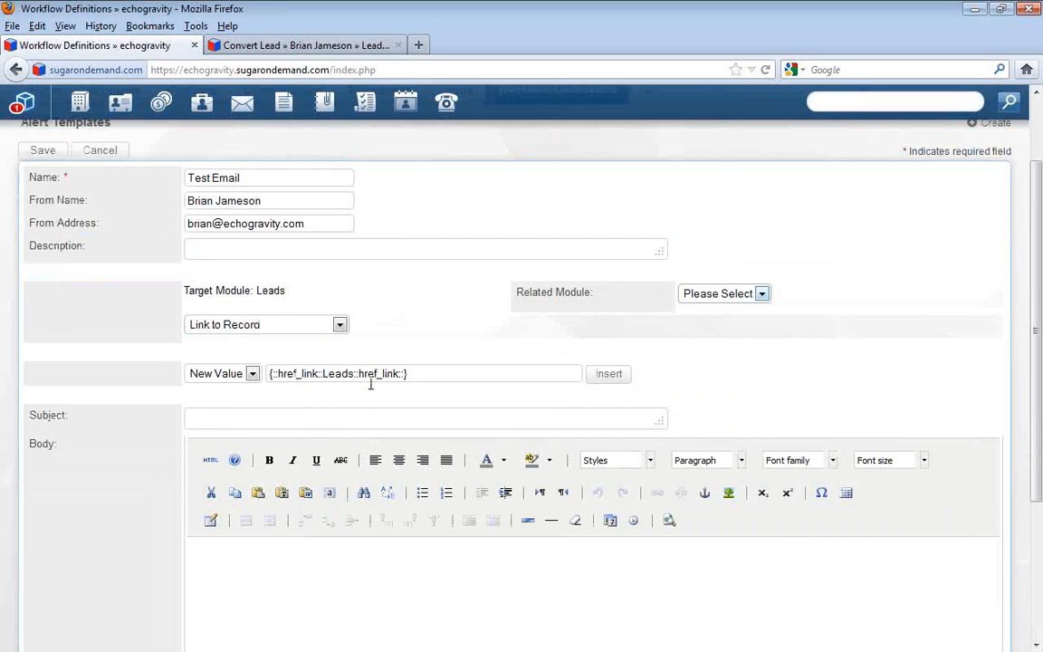
Set the template's subject to Test Email and paste the copied lead notification text into the body
click(237, 414)
text(Test Email)
click(310, 582)
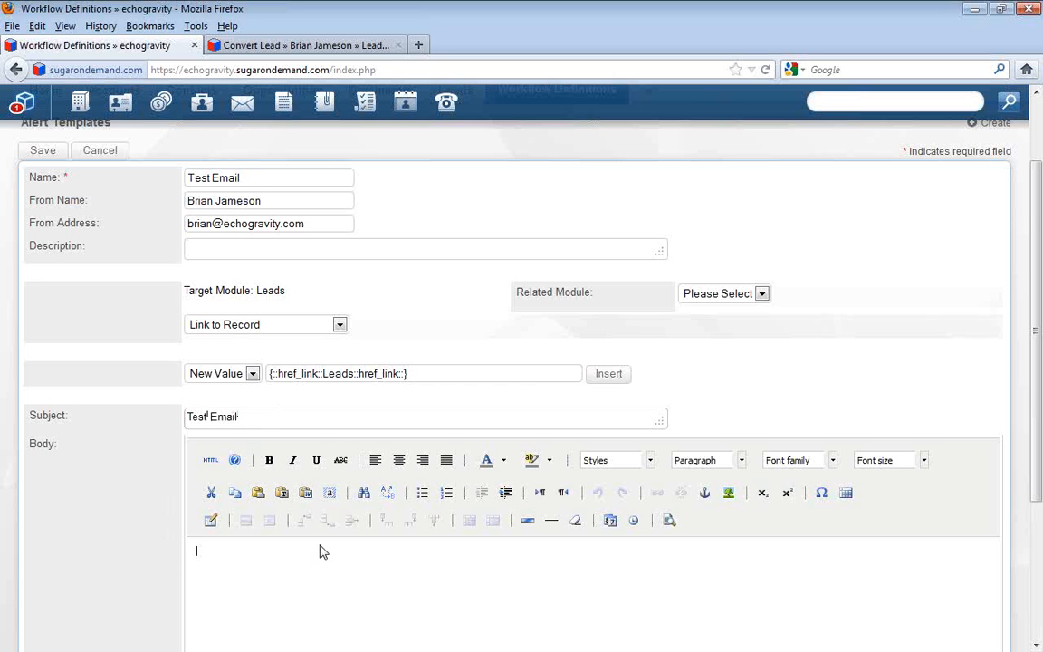
scroll(315, 554, down, 2)
scroll(380, 547, down, 2)
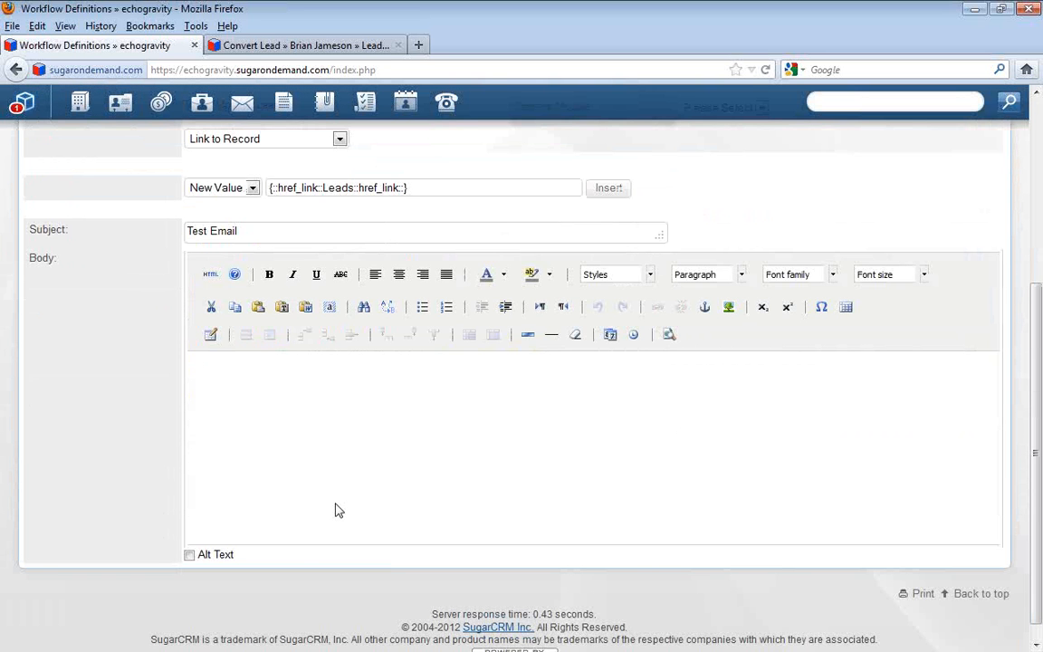
key(ctrl+v)
scroll(245, 431, up, 3)
scroll(226, 543, down, 2)
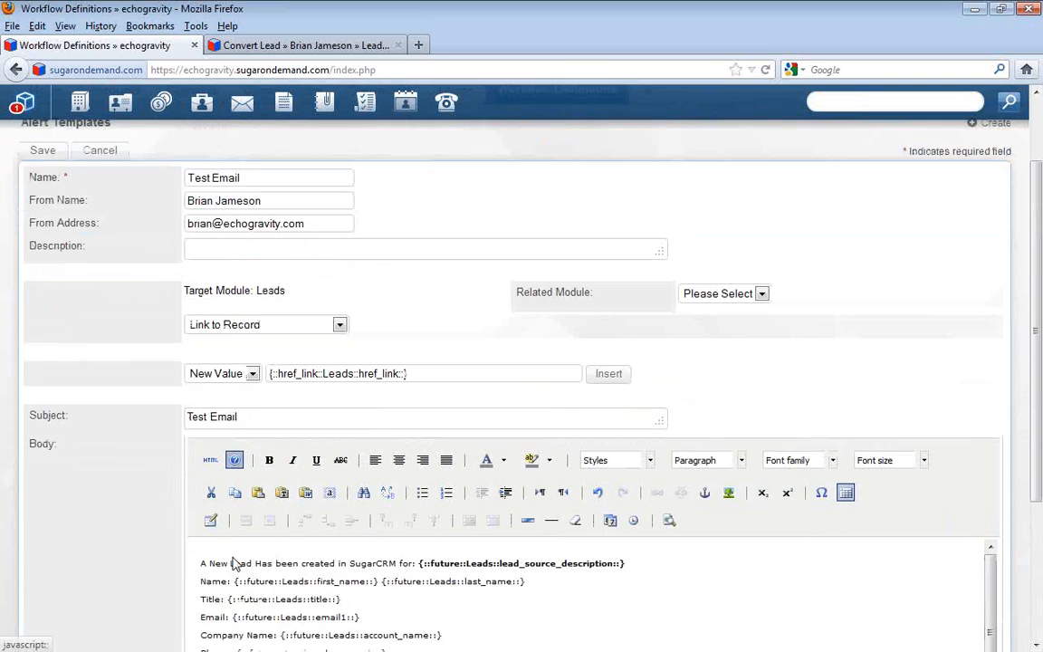
Add a greeting line "Hi {::future::Leads::first_name::}," above the pasted text, inserting the First Name variable from the Leads fields
key(Return)
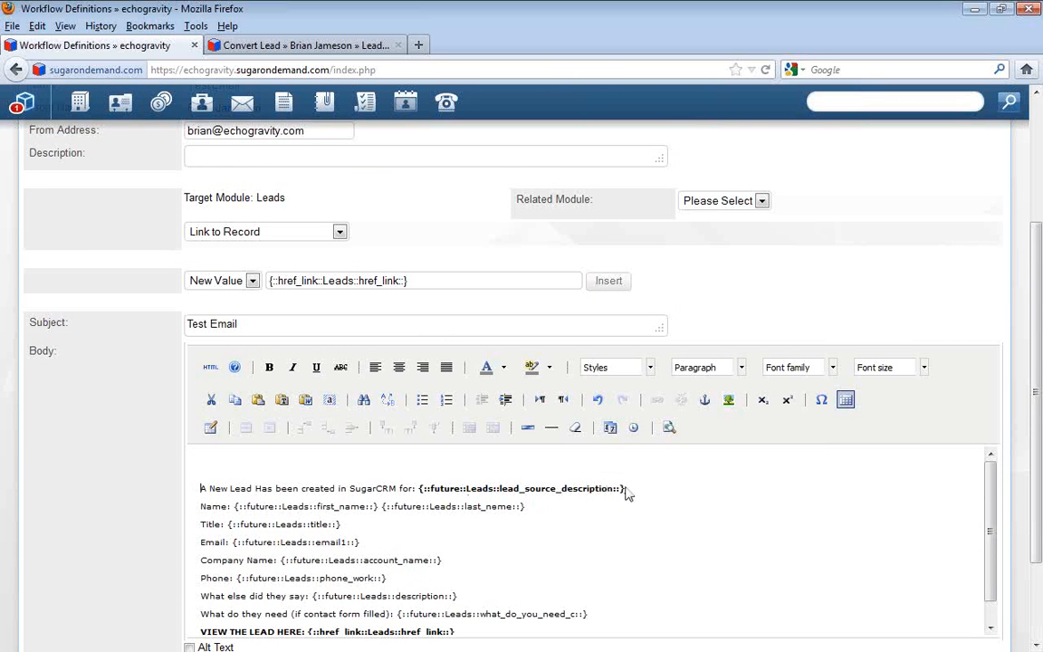
key(ctrl+b)
click(283, 461)
click(338, 232)
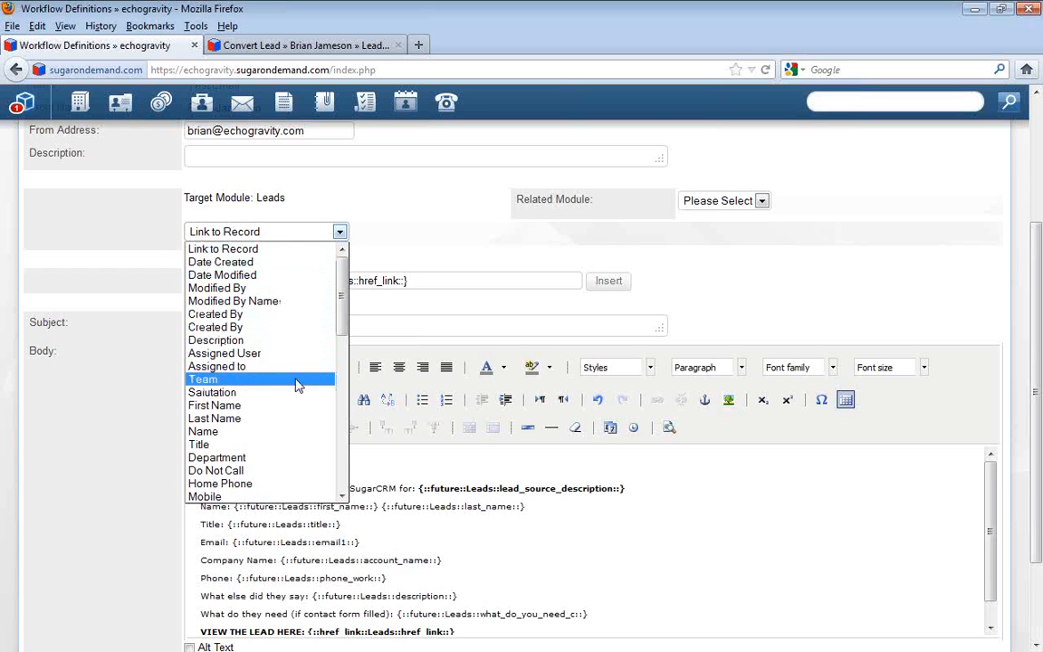
click(296, 406)
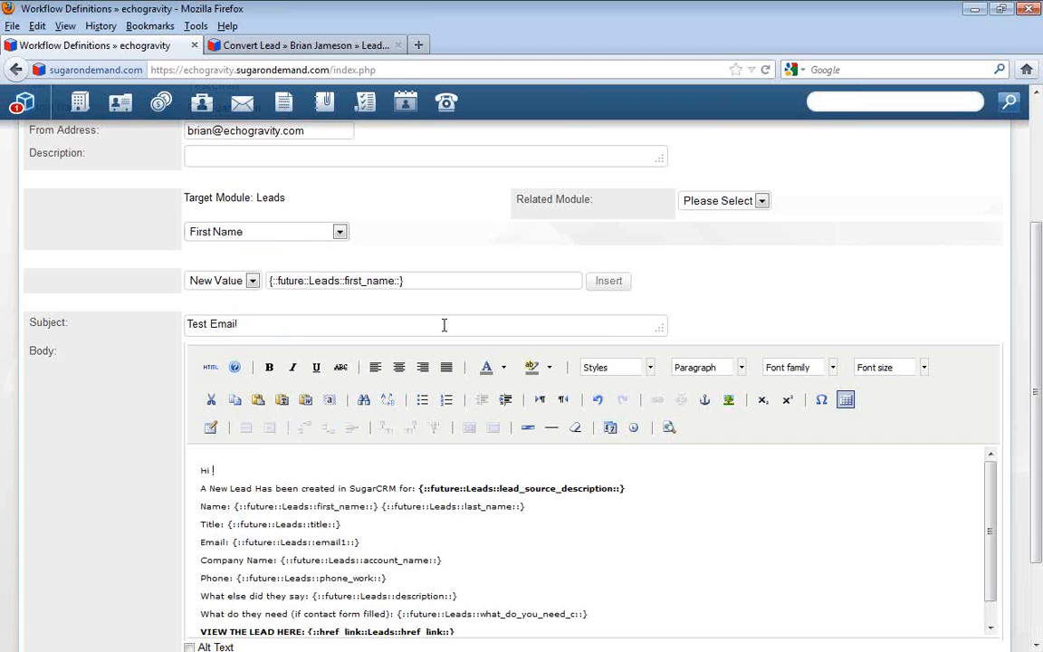
click(608, 281)
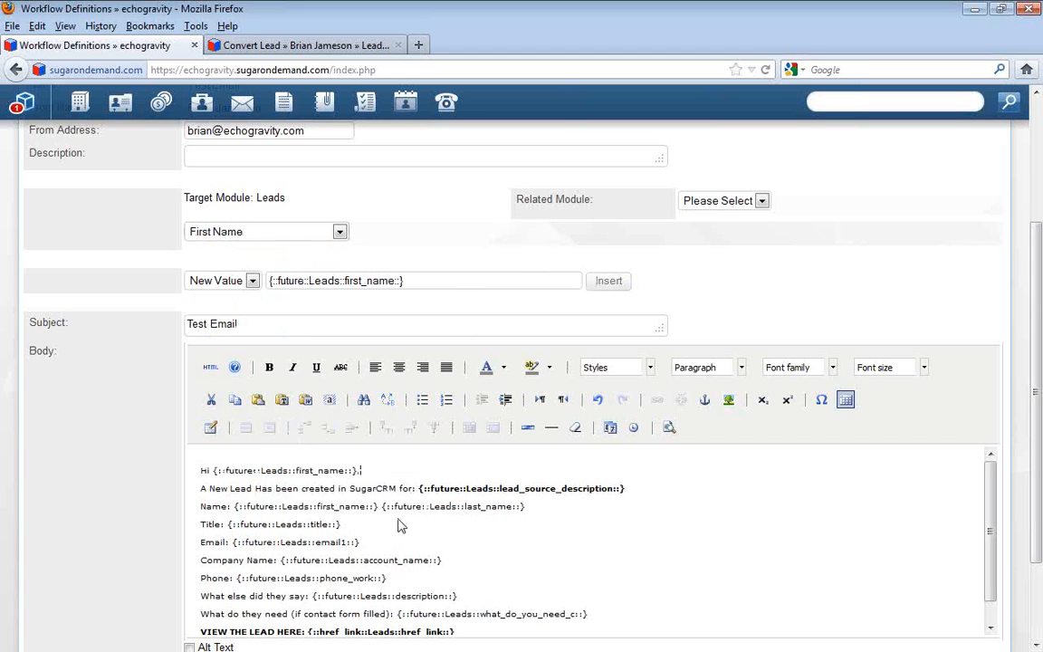
Highlight the lead source description and first name variables in the body and review the remaining lines down to the record link
click(619, 488)
drag(430, 489, 617, 489)
click(544, 520)
drag(242, 506, 378, 506)
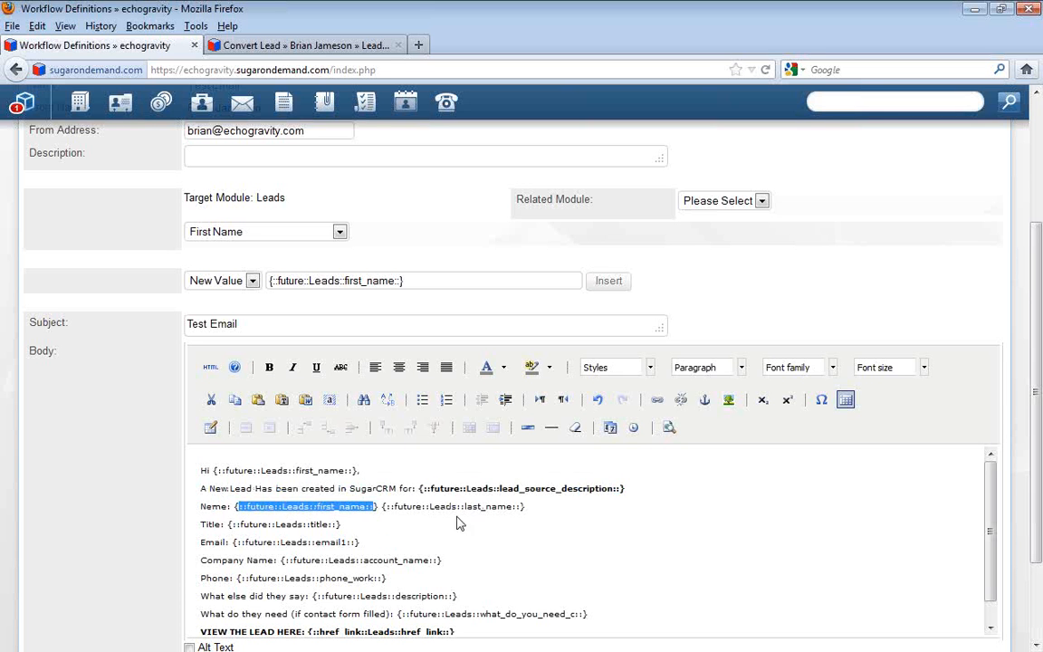
click(228, 525)
scroll(388, 555, down, 1)
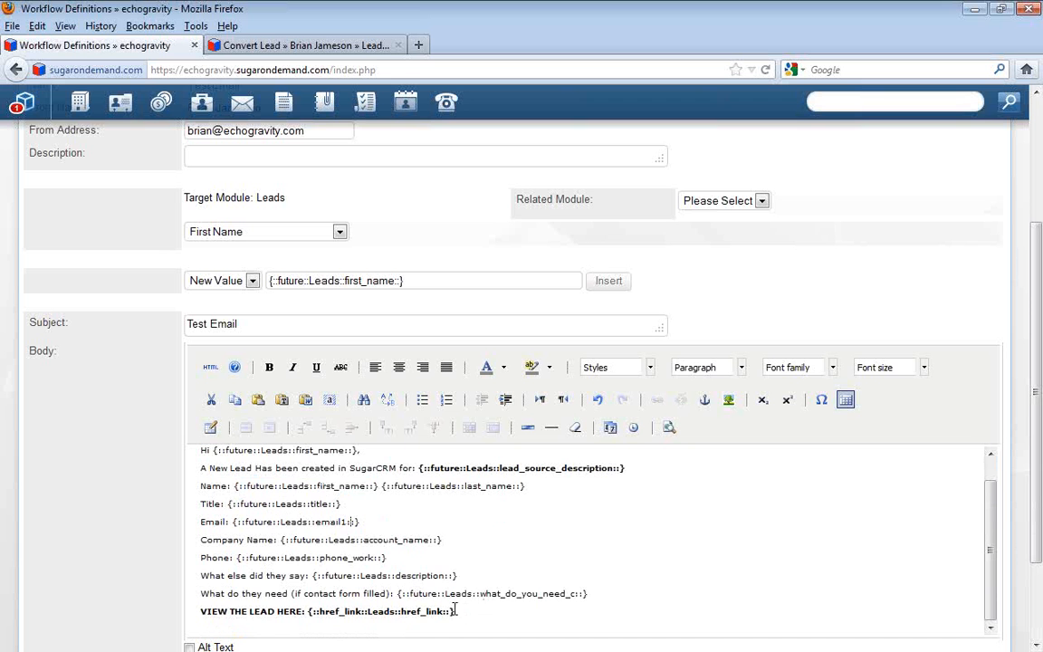
Look through the Leads fields down to the custom what_do_you_need field and highlight its matching variable in the template body
scroll(457, 611, up, 1)
drag(360, 470, 180, 486)
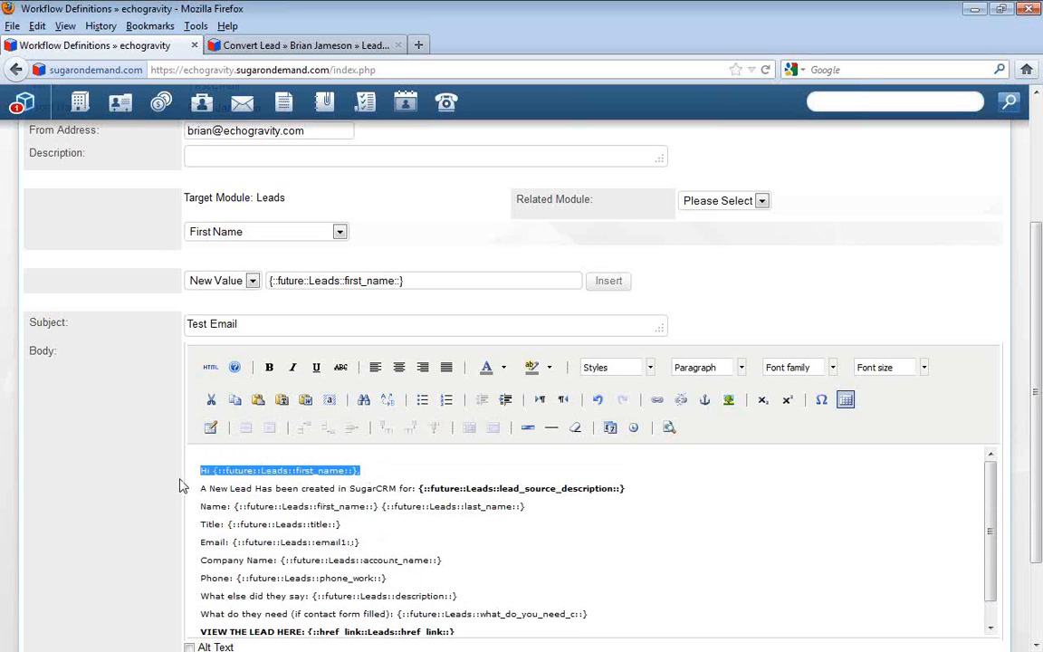
click(276, 232)
scroll(288, 443, down, 4)
scroll(288, 447, down, 5)
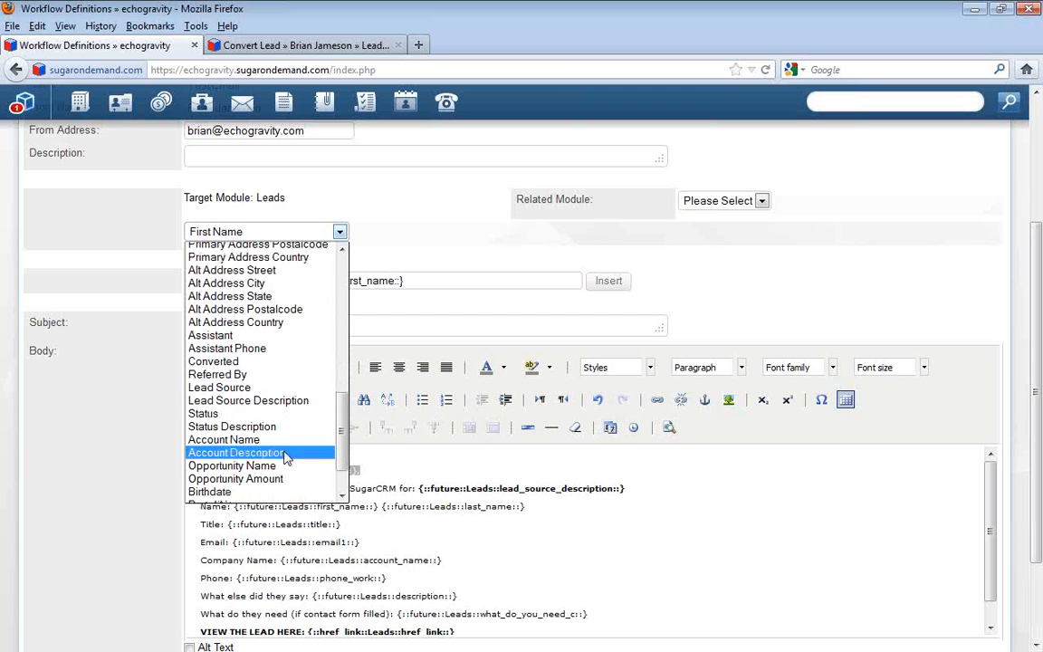
scroll(288, 454, down, 1)
scroll(287, 457, down, 1)
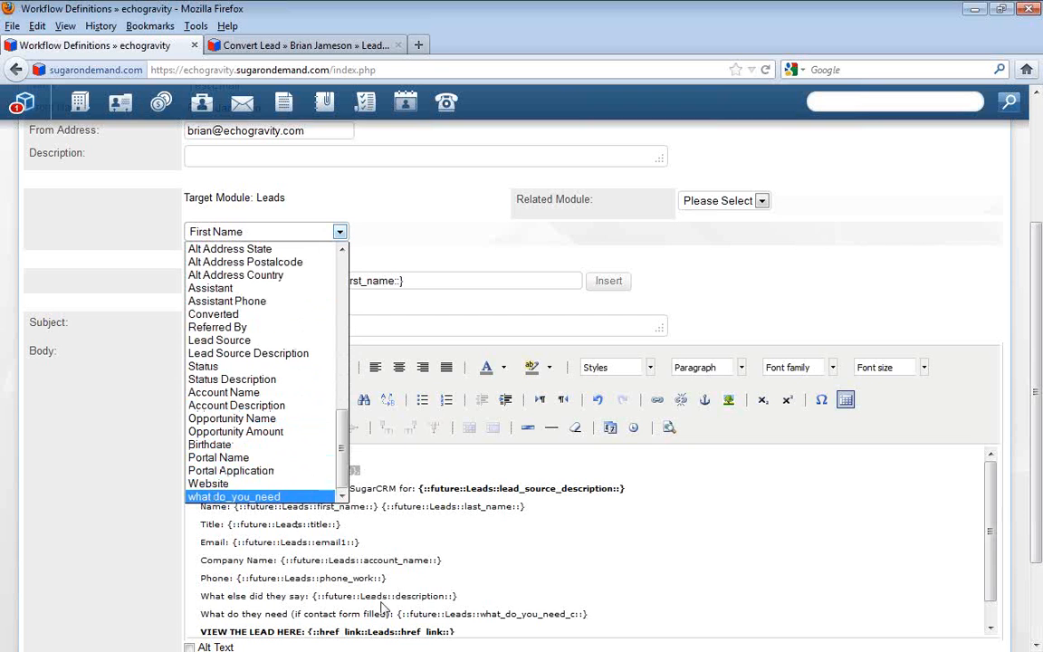
click(528, 613)
drag(613, 616, 511, 608)
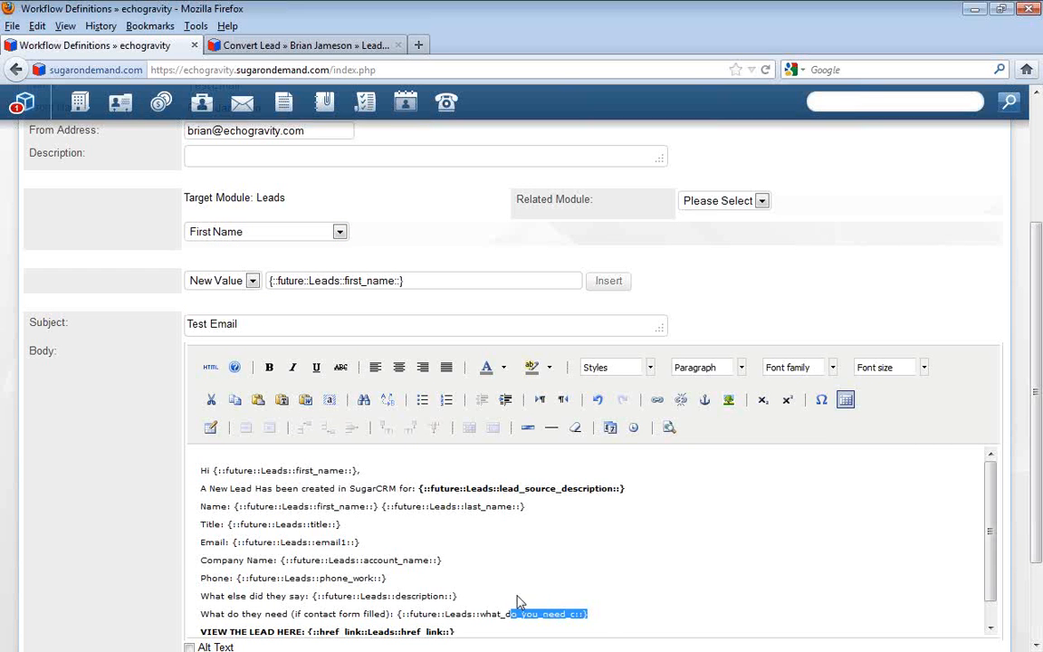
Save the Test Email alert template and highlight its entry in the template list
scroll(81, 515, down, 2)
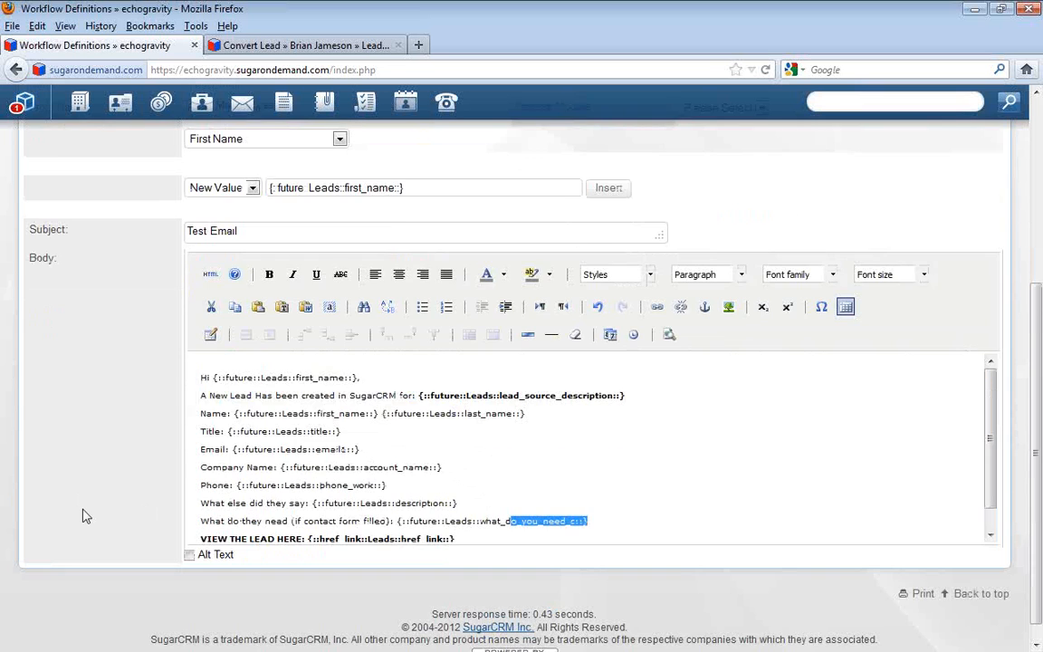
scroll(82, 386, up, 5)
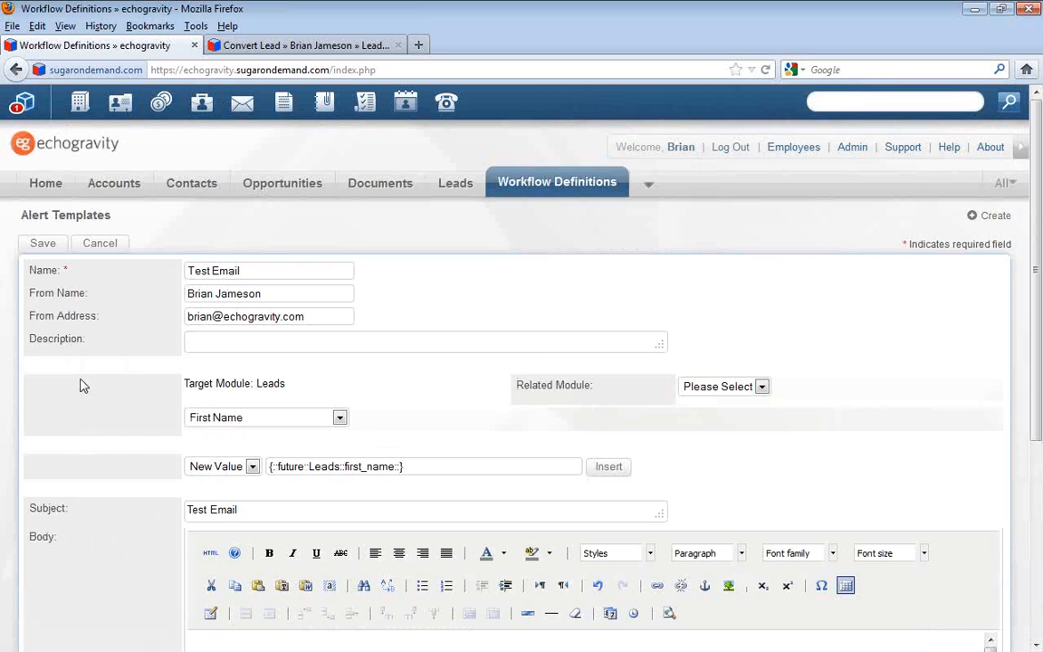
click(41, 249)
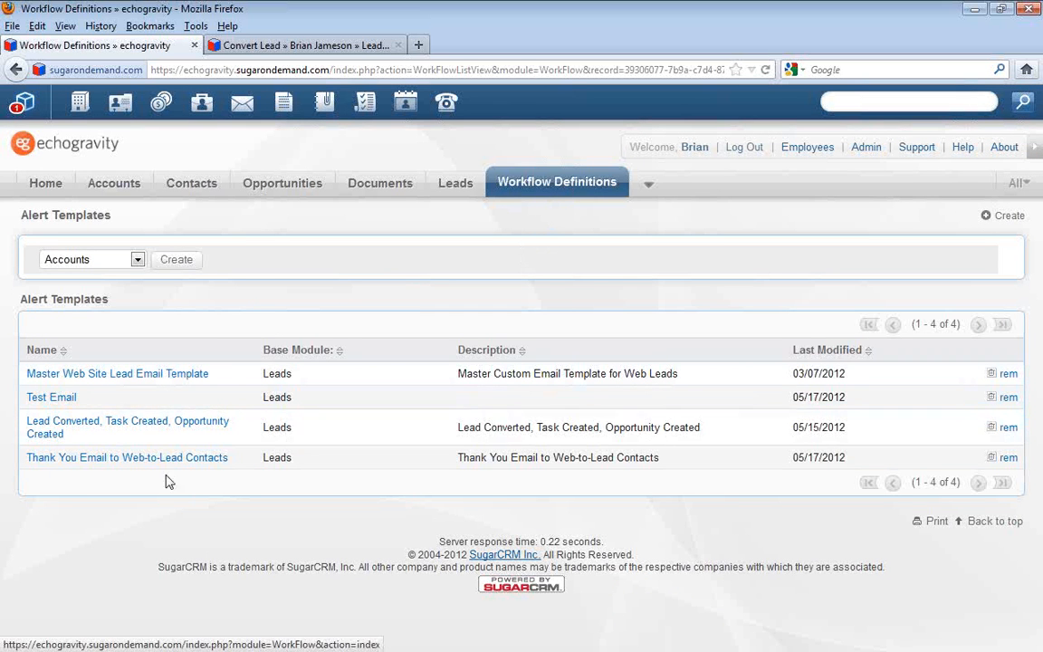
drag(106, 402, 26, 396)
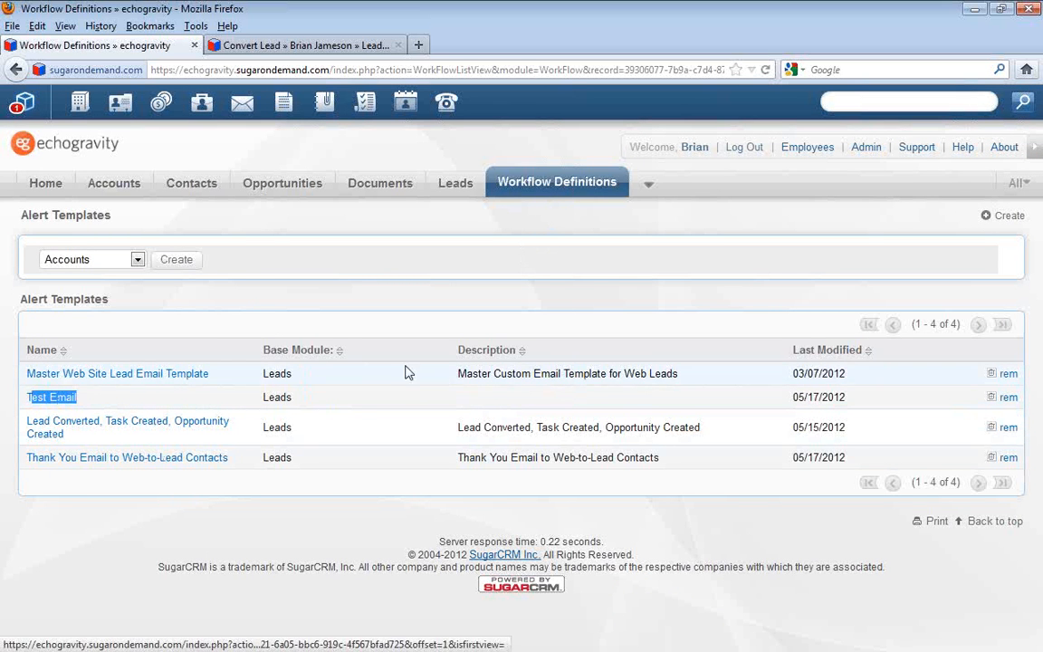
Open the Test Workflow definition, check the "Set Your Conditions, Alerts, and Actions" slide in Adobe Acrobat Pro, and return to Firefox
click(551, 184)
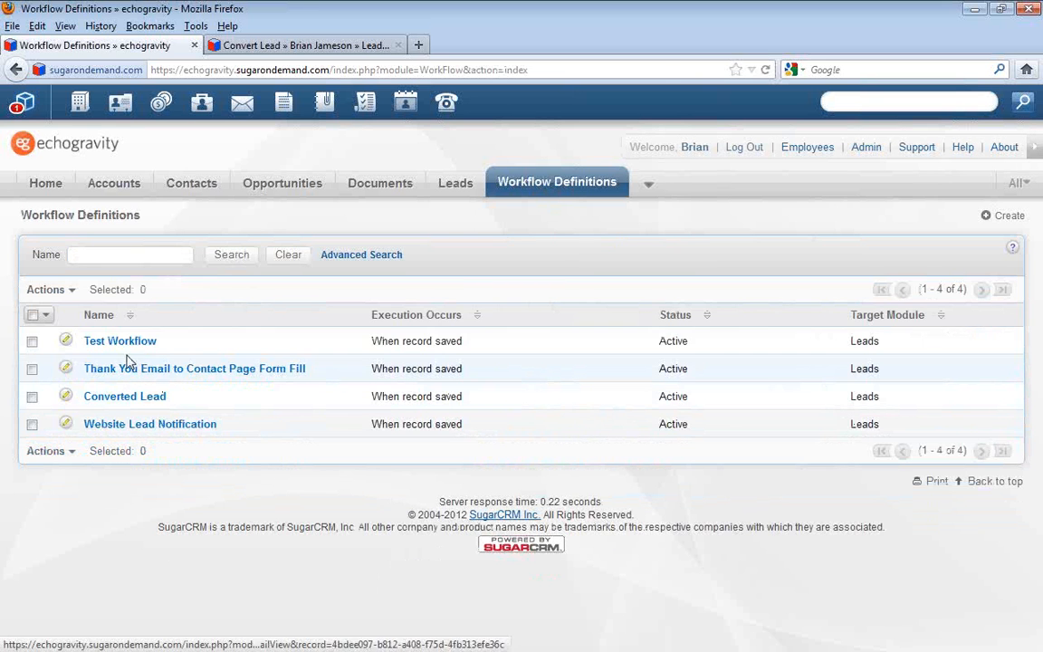
click(125, 343)
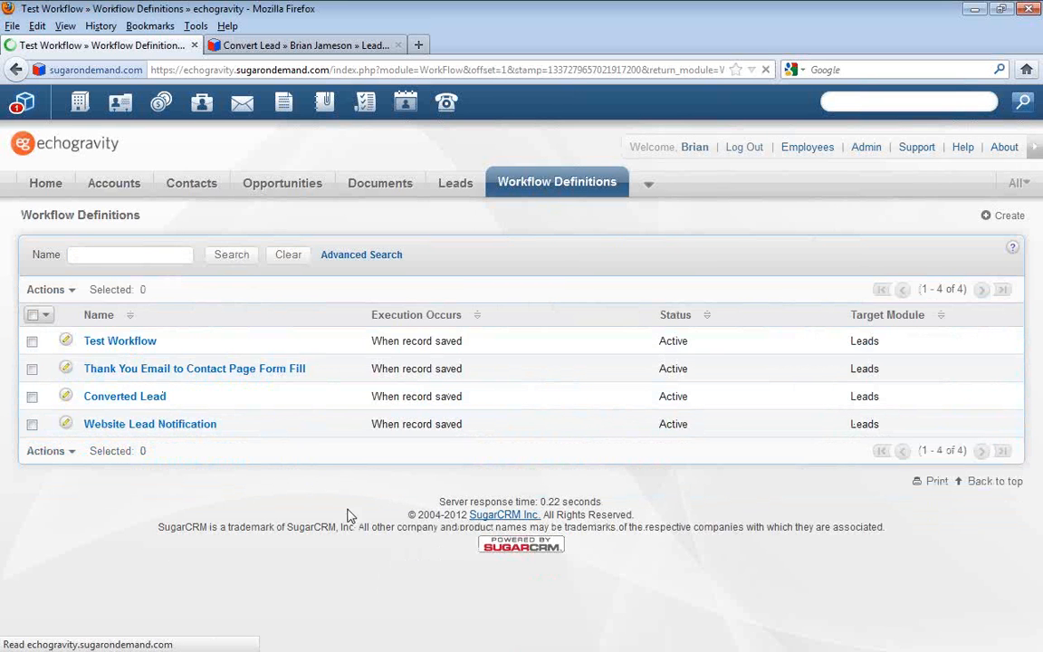
key(alt+Tab)
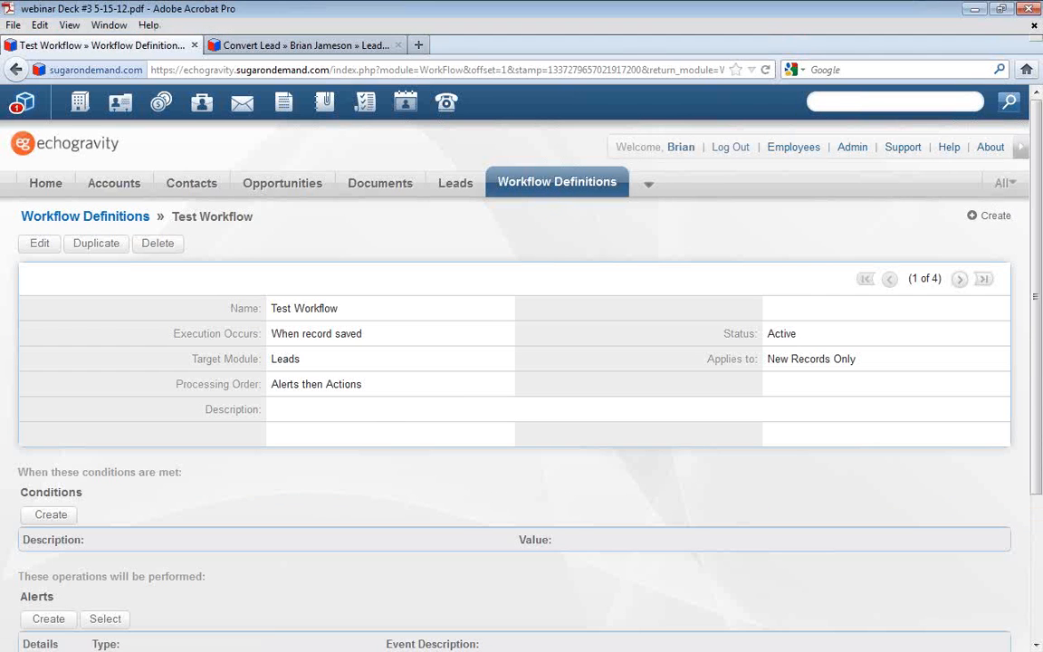
click(1036, 645)
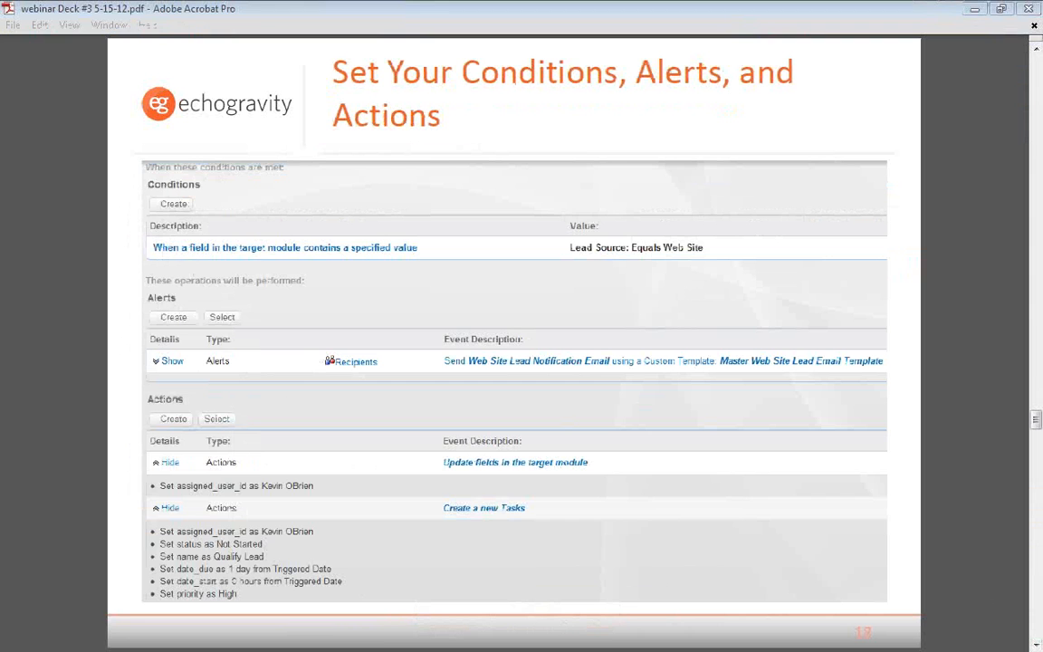
key(alt+Tab)
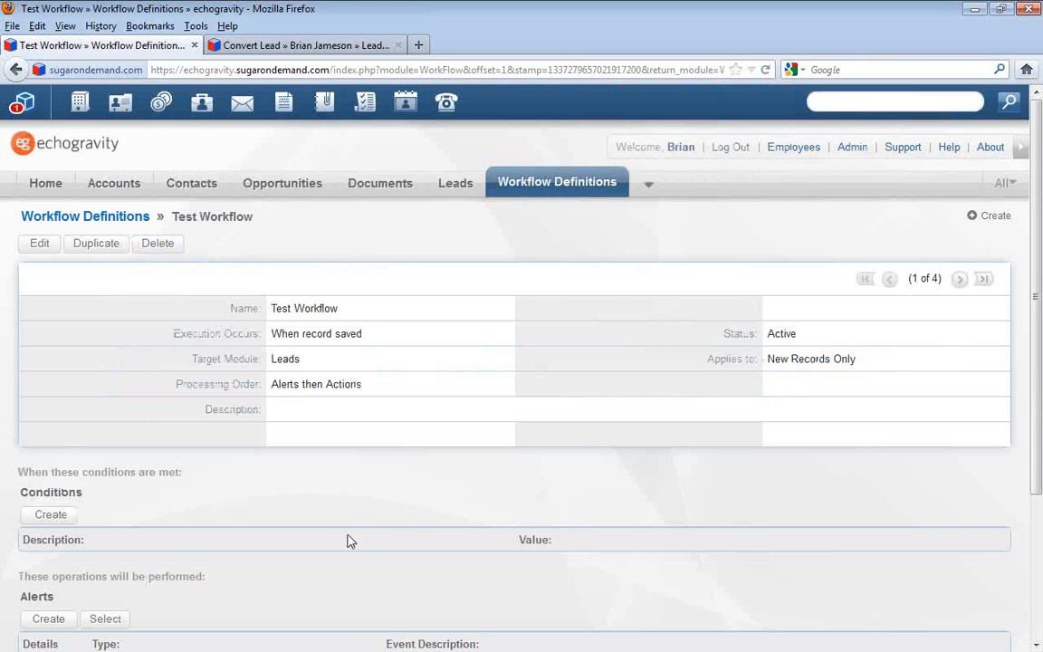
Start a new condition for Test Workflow and try the first three condition types, which react to target module or field changes
scroll(347, 541, down, 2)
click(50, 422)
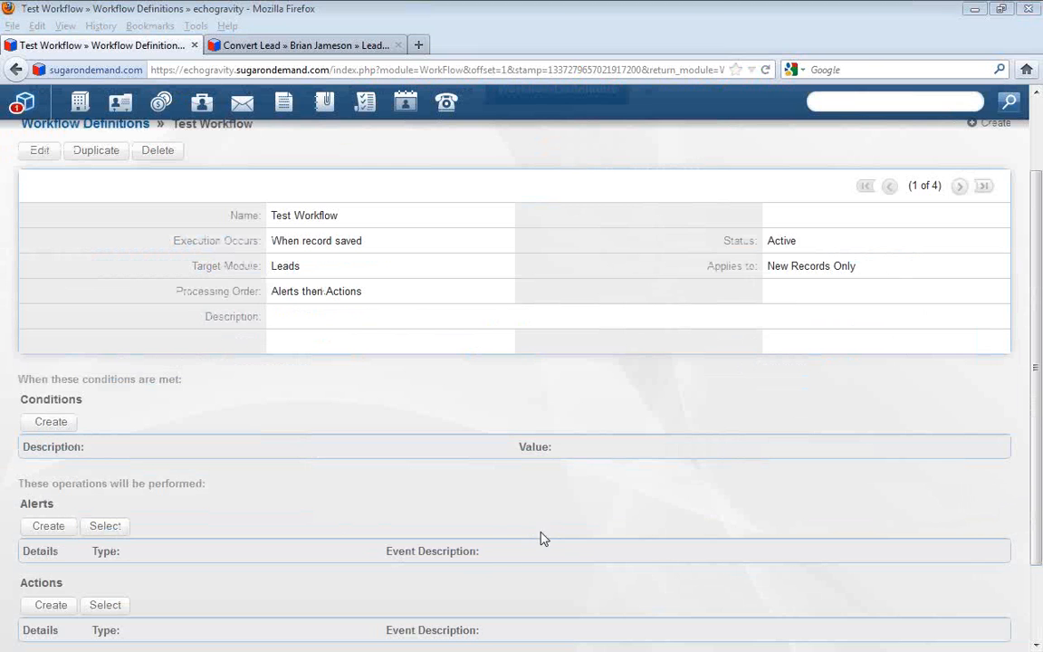
drag(0, 208, 789, 212)
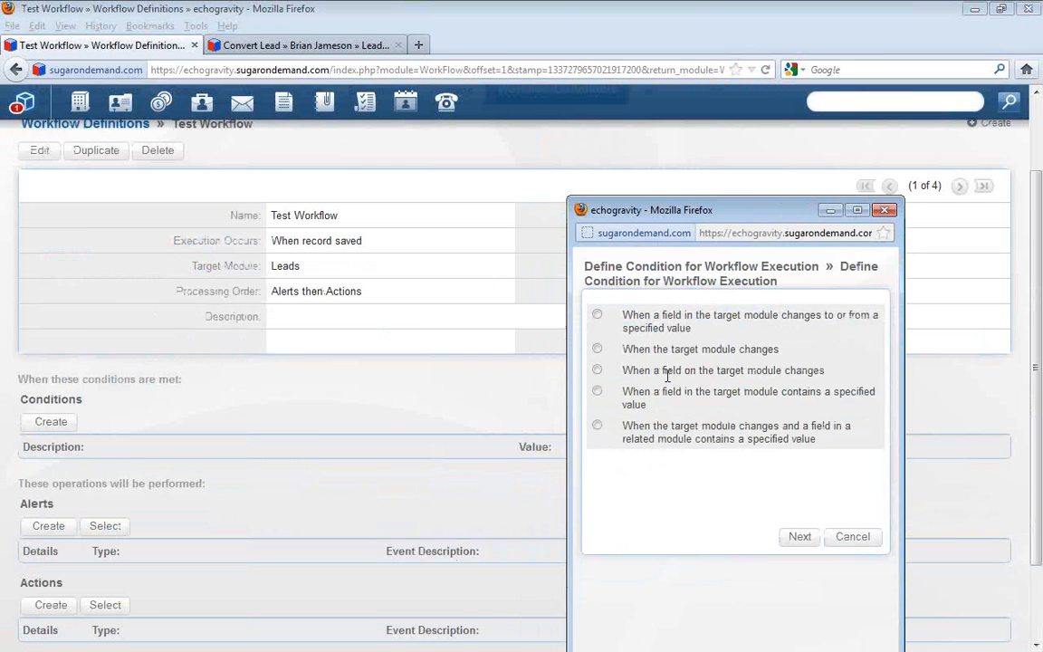
click(596, 316)
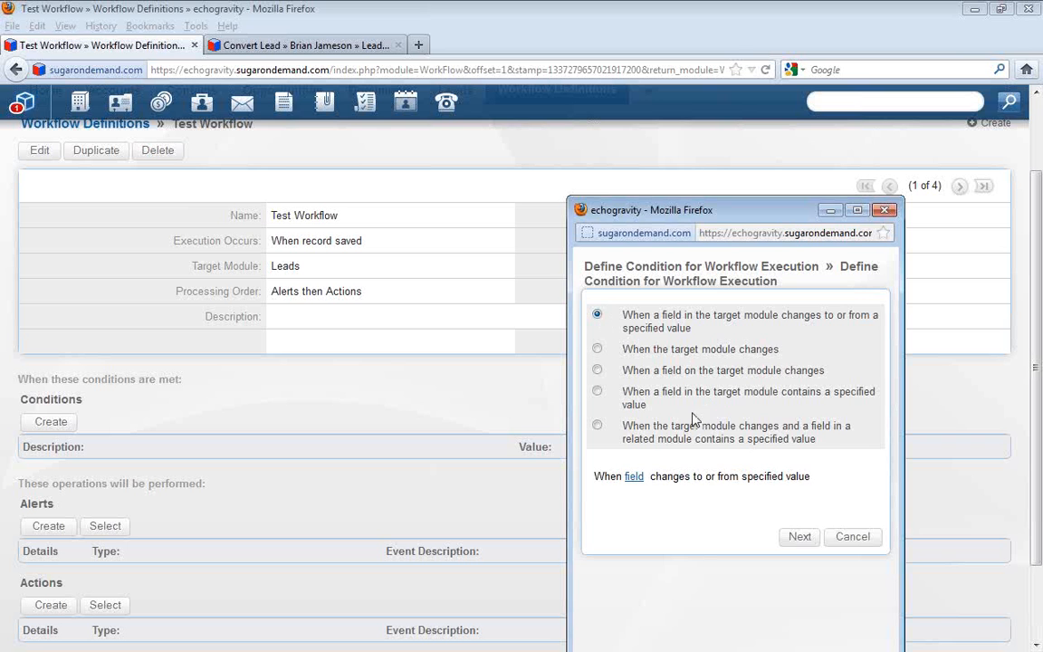
click(597, 348)
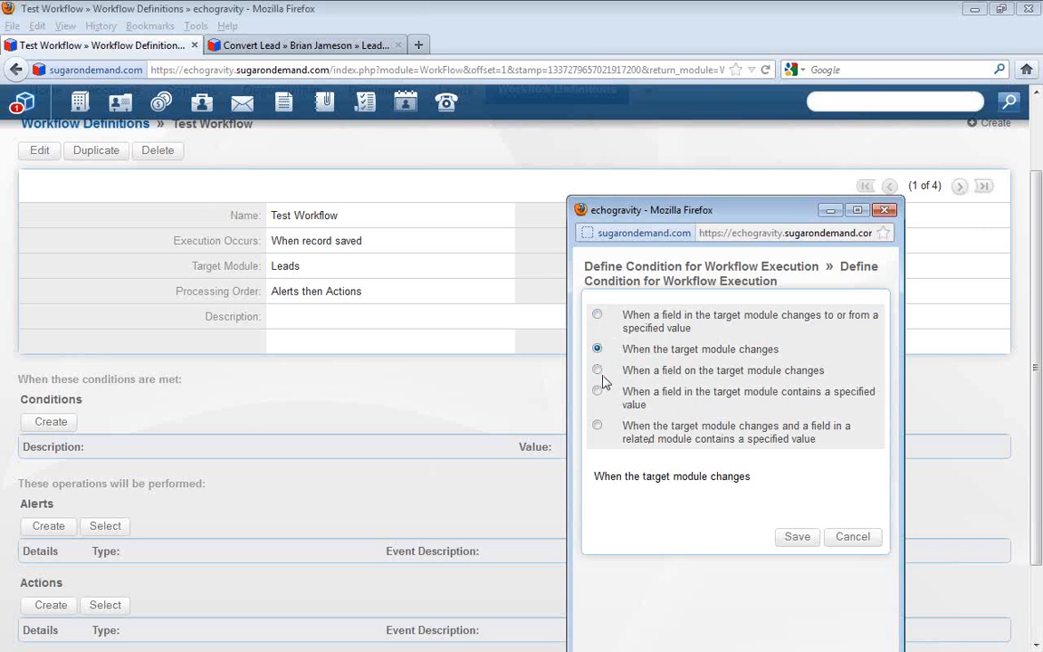
click(598, 371)
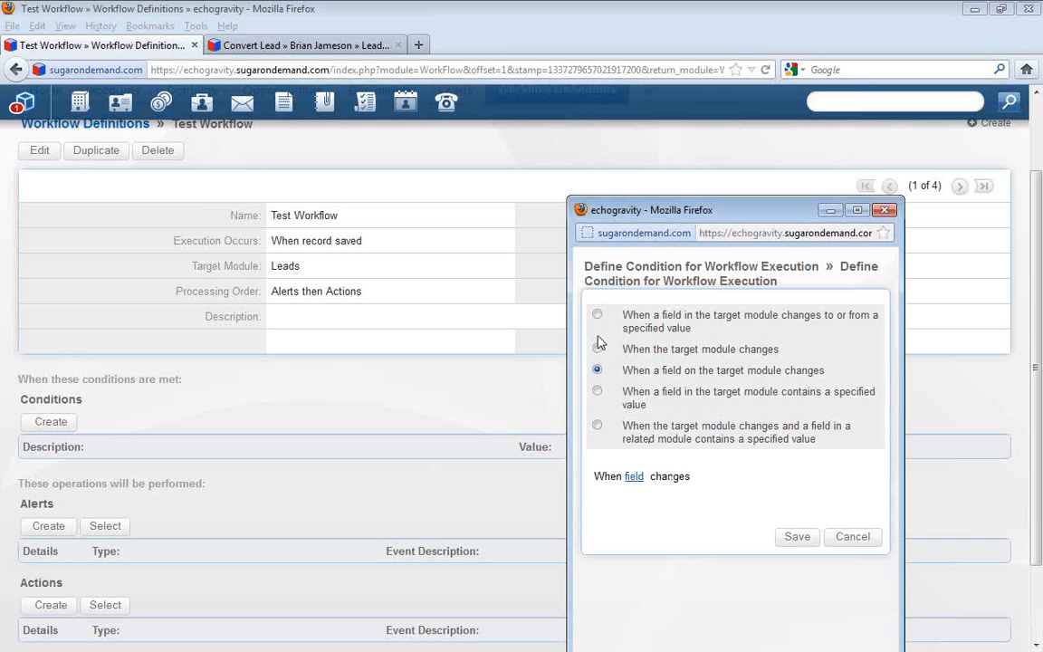
Choose "When a field in the target module contains a specified value" as the condition type and continue to its definition
click(598, 392)
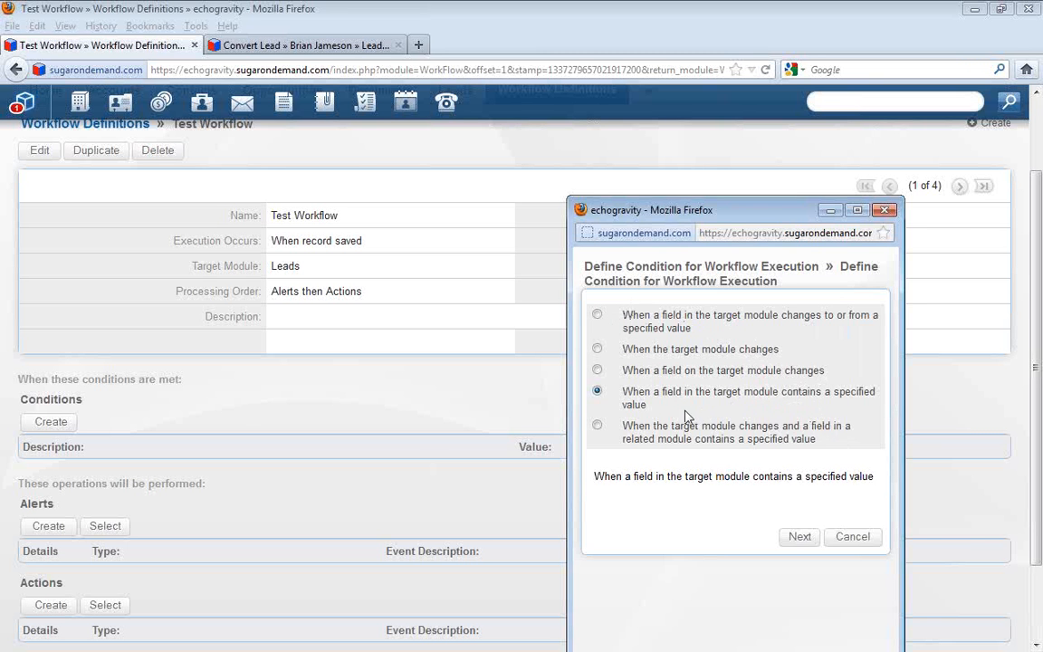
drag(650, 407, 631, 392)
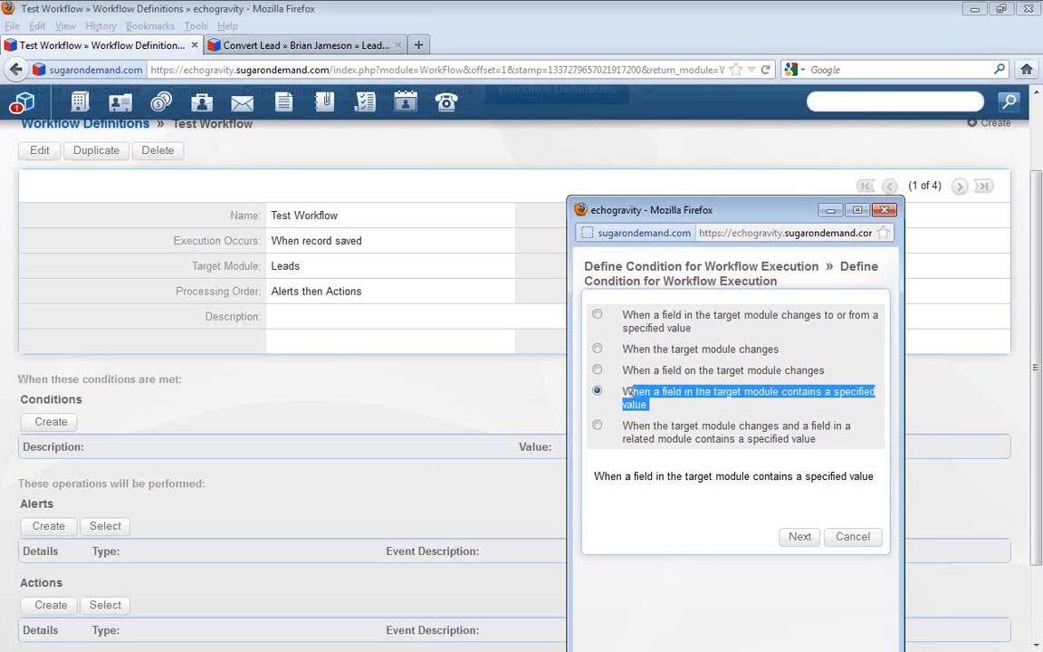
click(688, 418)
click(800, 538)
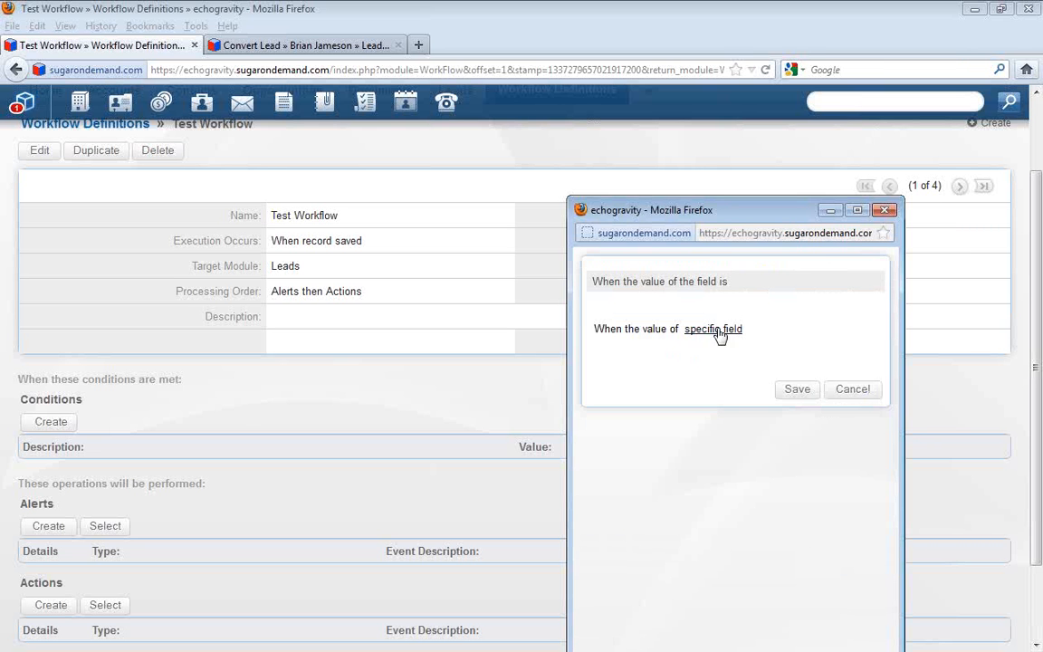
Set the condition's specific field to Lead Source Description
drag(593, 330, 649, 325)
click(677, 341)
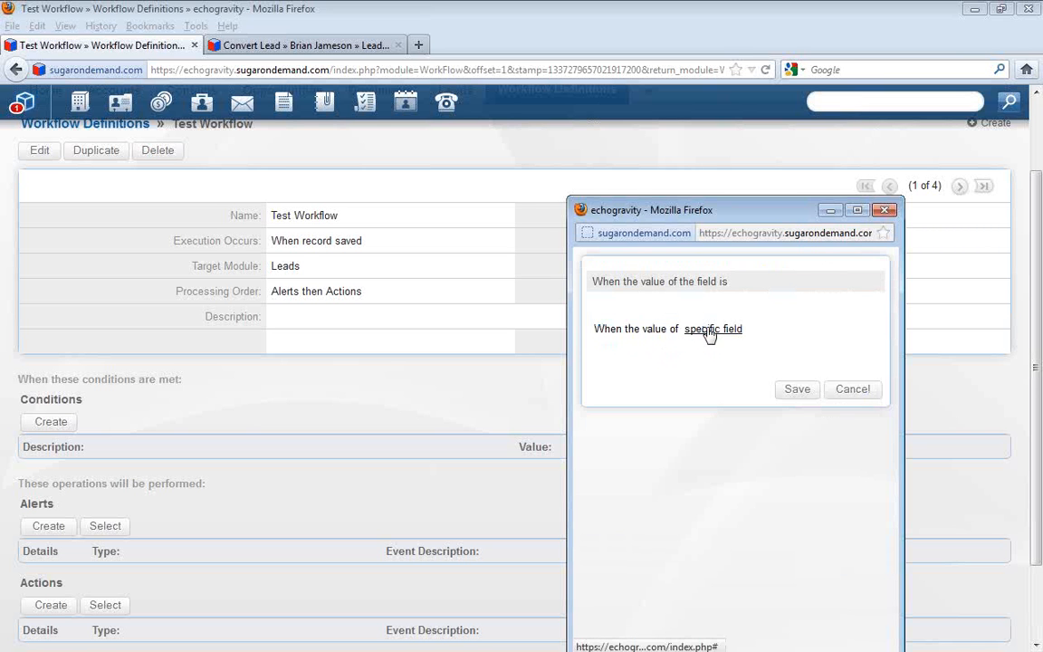
click(709, 334)
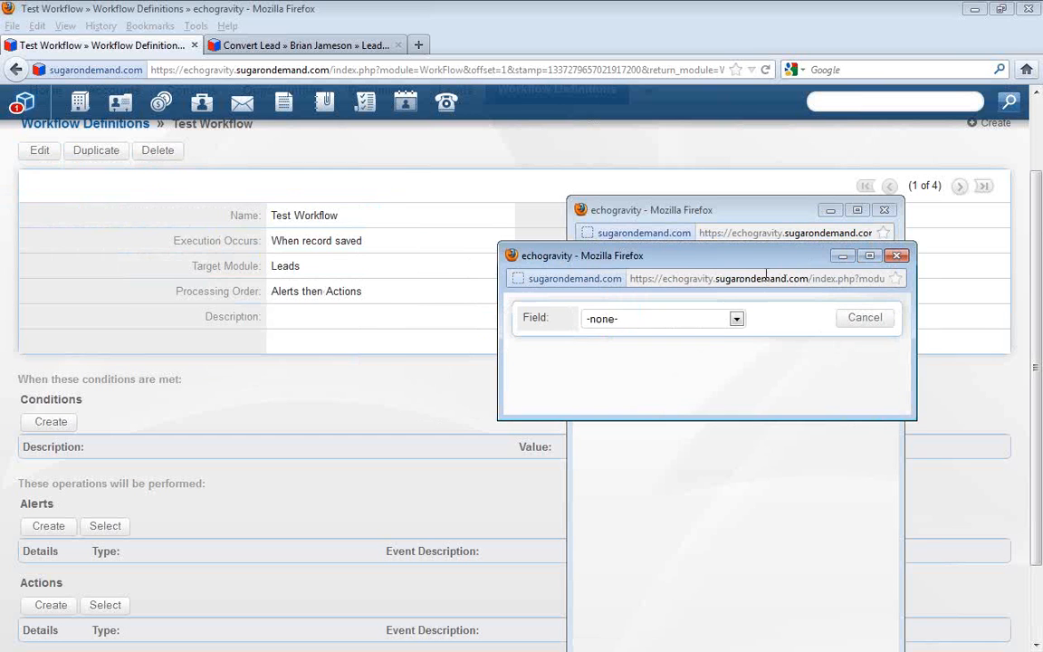
click(720, 321)
scroll(704, 496, down, 3)
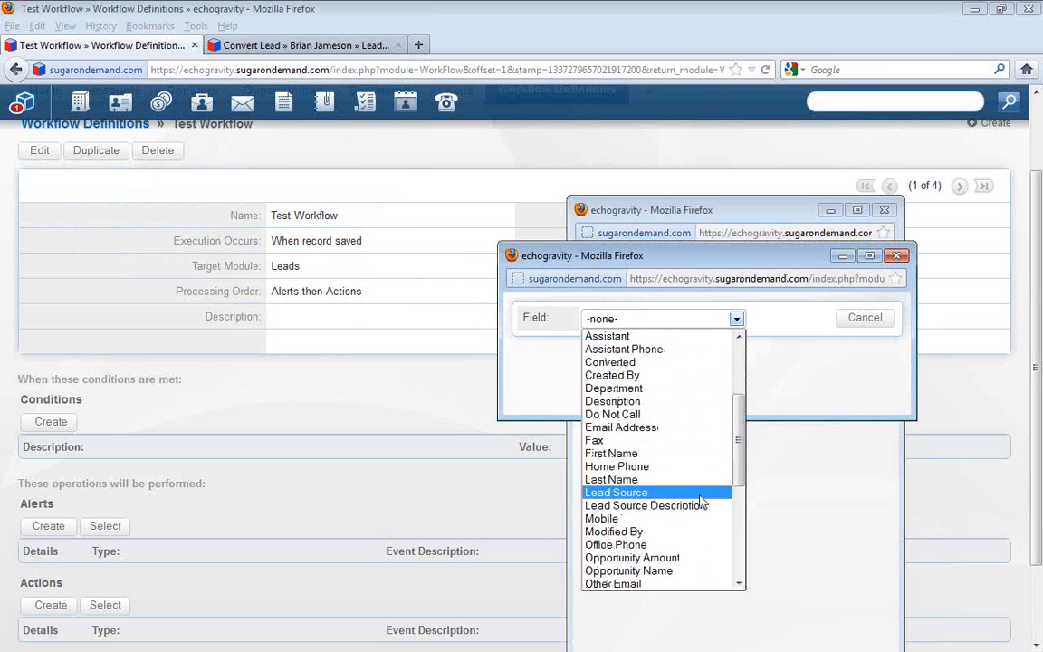
click(697, 512)
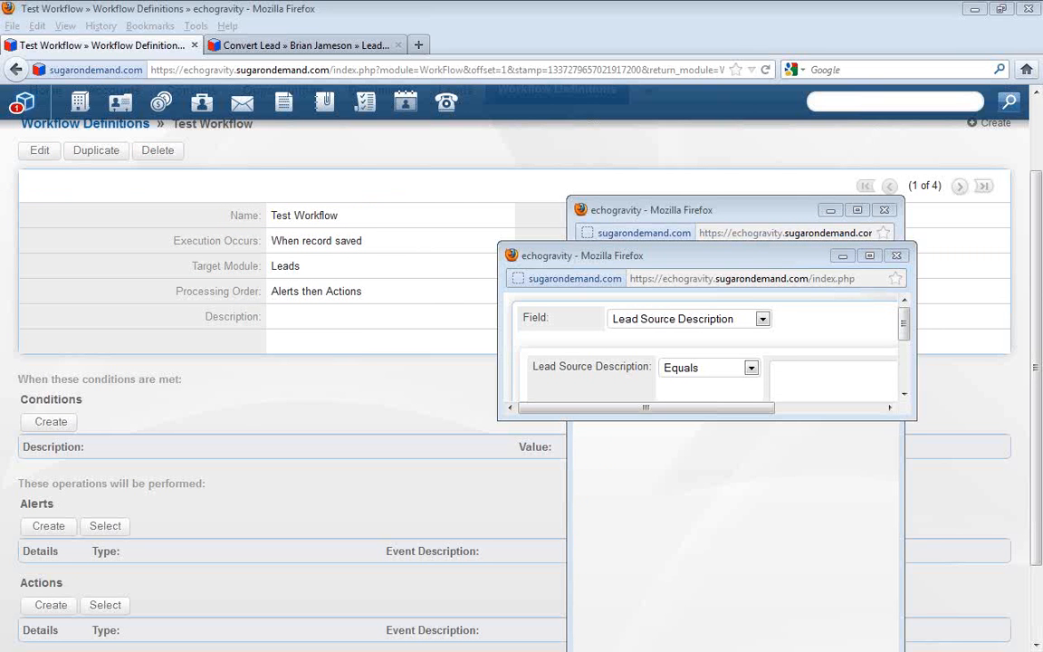
Copy the lead_source_description value "Contact Form Submitted" from the source of the echogravity contact page
drag(0, 362, 407, 193)
scroll(659, 550, down, 5)
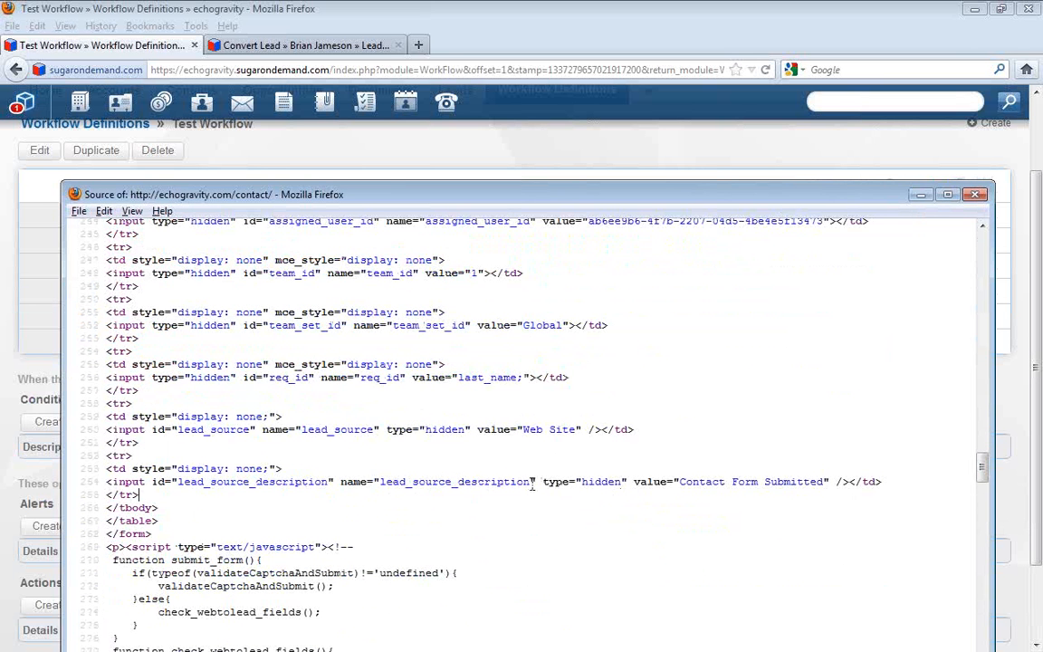
drag(681, 481, 823, 481)
key(ctrl+c)
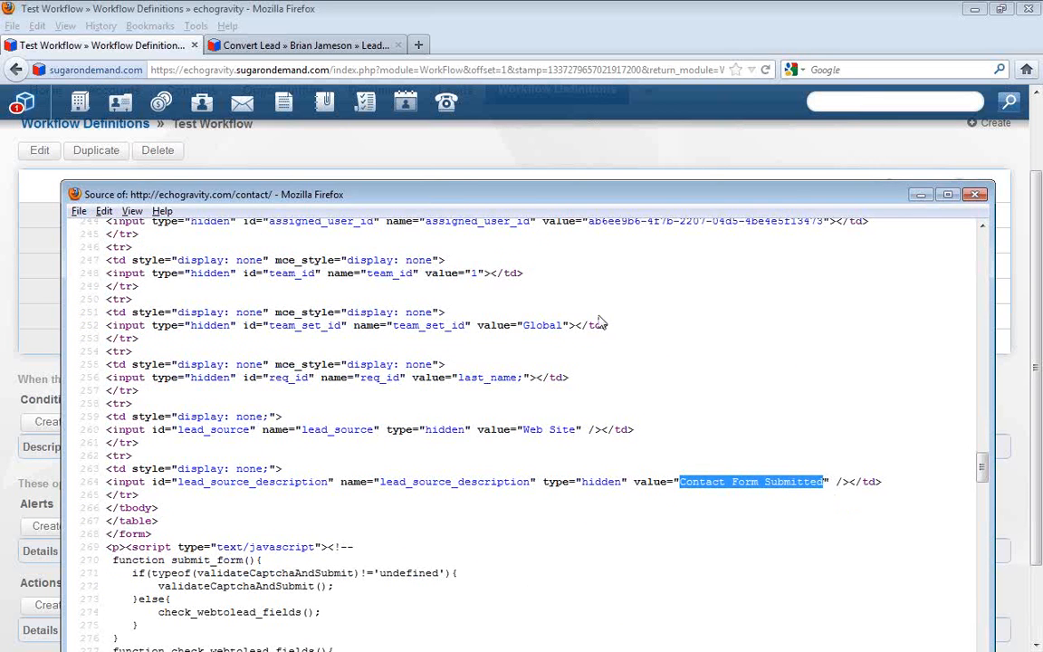
click(457, 168)
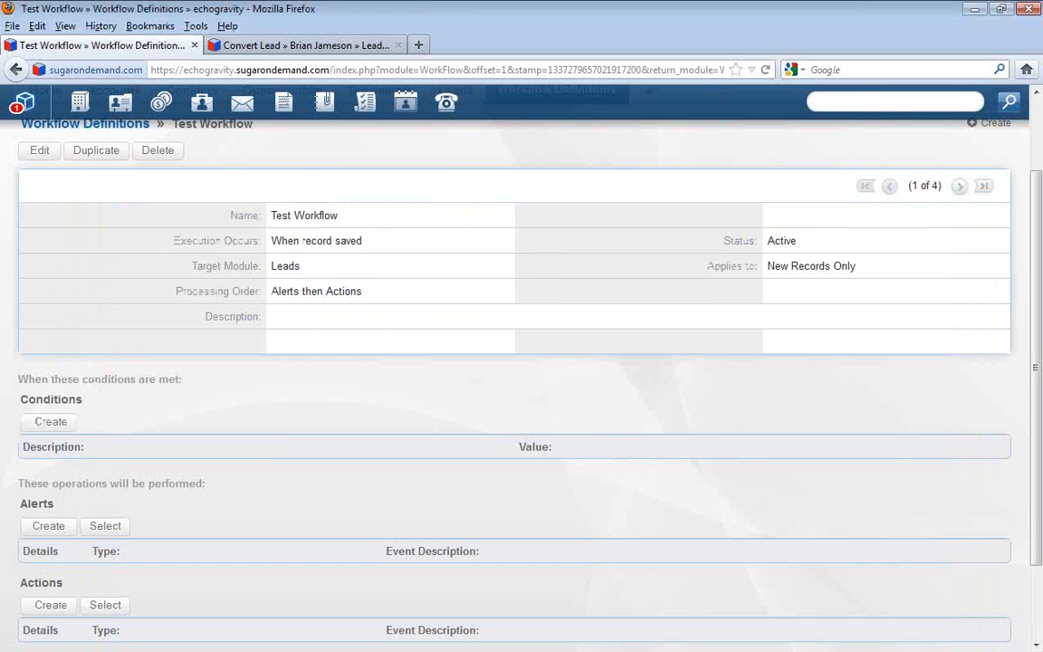
Enlarge the field window, set Lead Source Description to Equals "Contact Form Submitted" by pasting the copied text, and save the condition
click(50, 422)
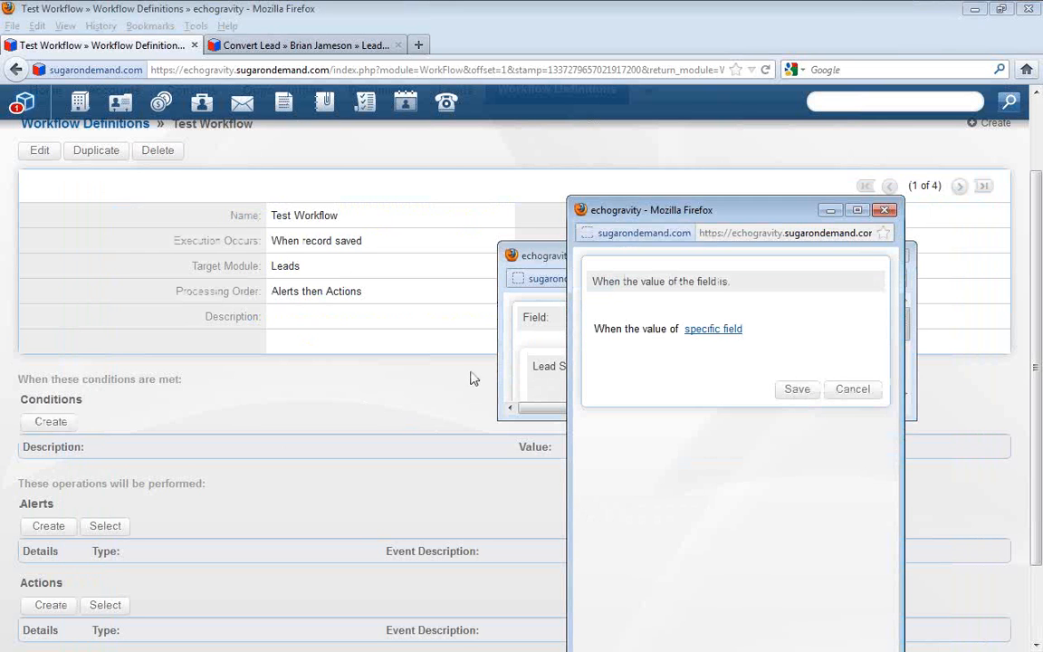
click(541, 260)
click(813, 380)
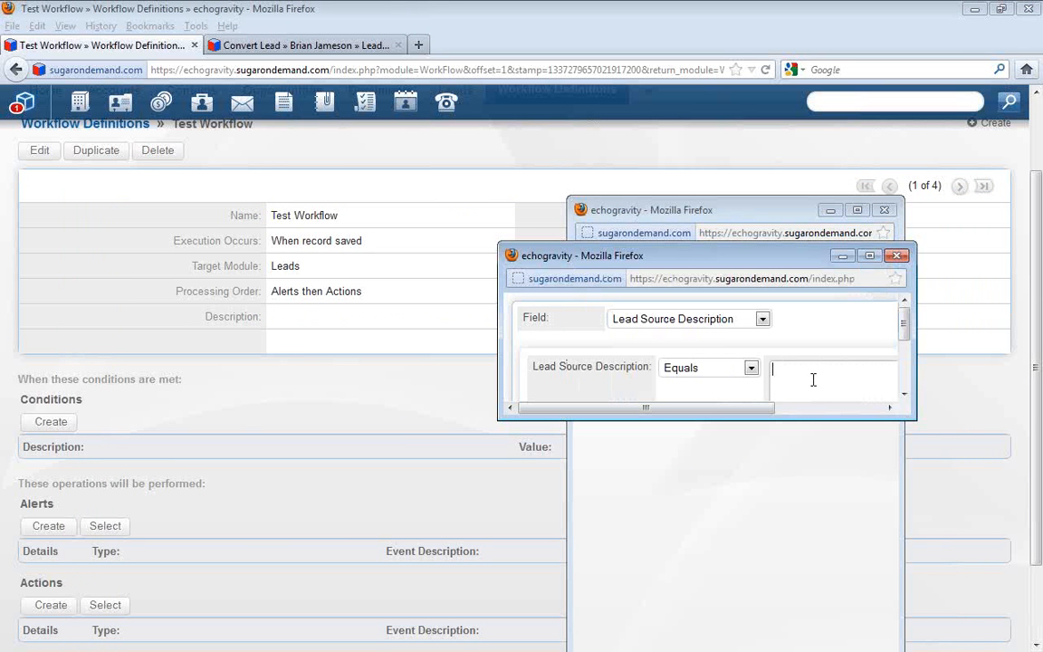
drag(913, 418, 1041, 586)
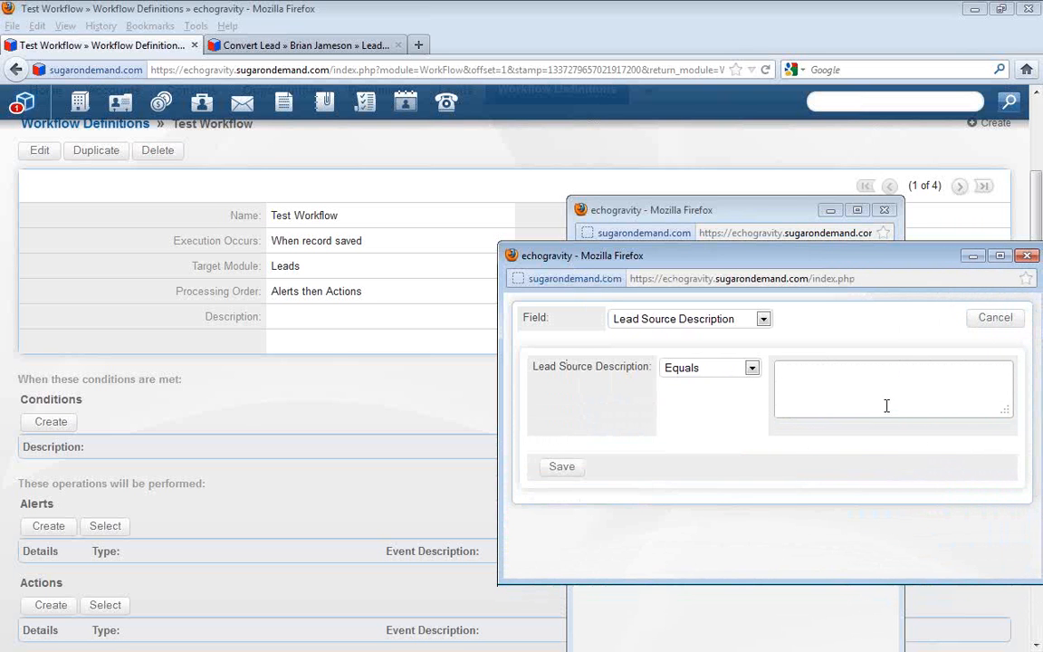
key(ctrl+v)
click(556, 471)
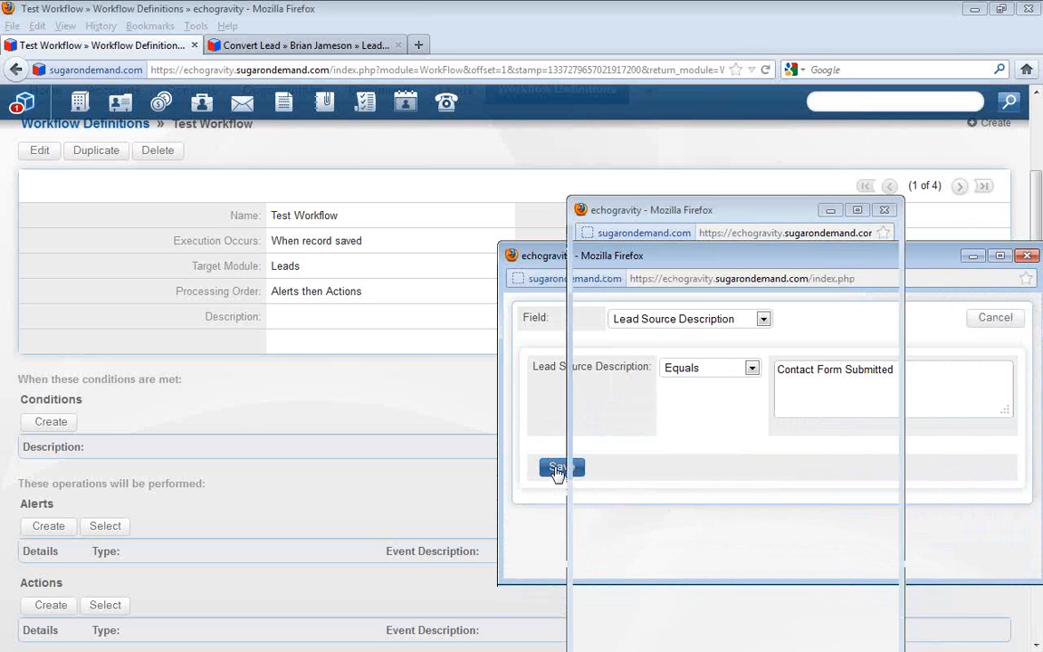
click(793, 398)
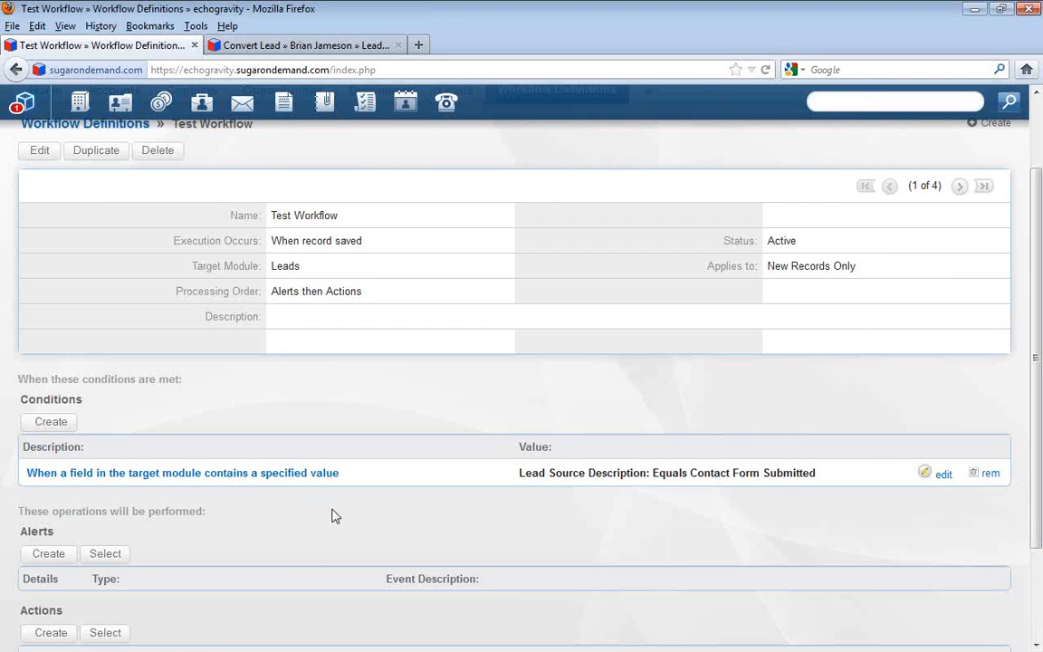
scroll(198, 498, down, 2)
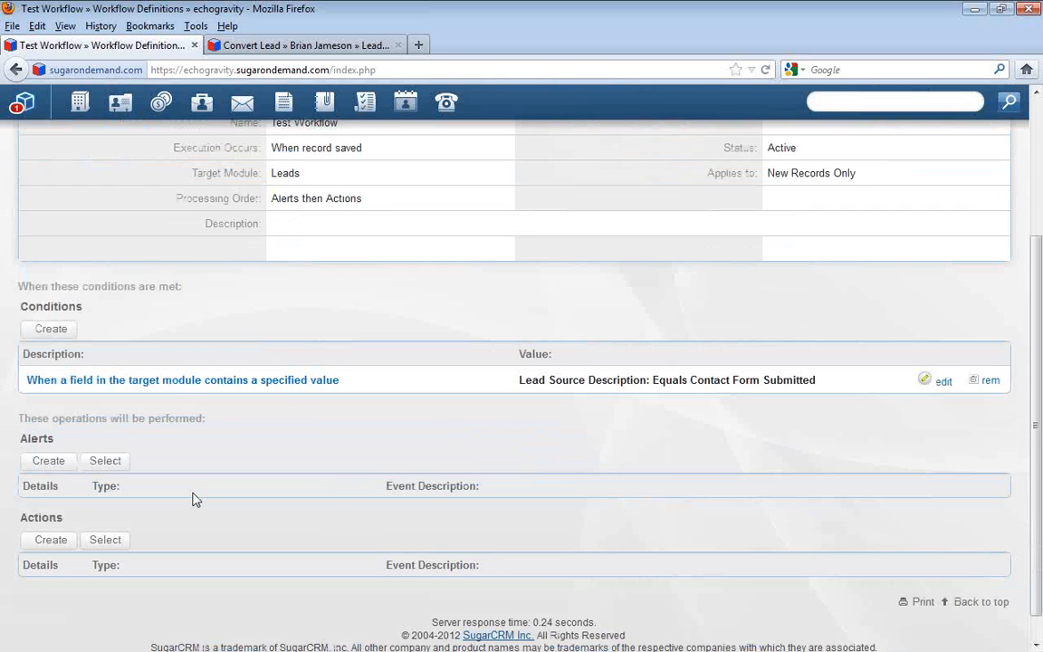
scroll(191, 499, down, 1)
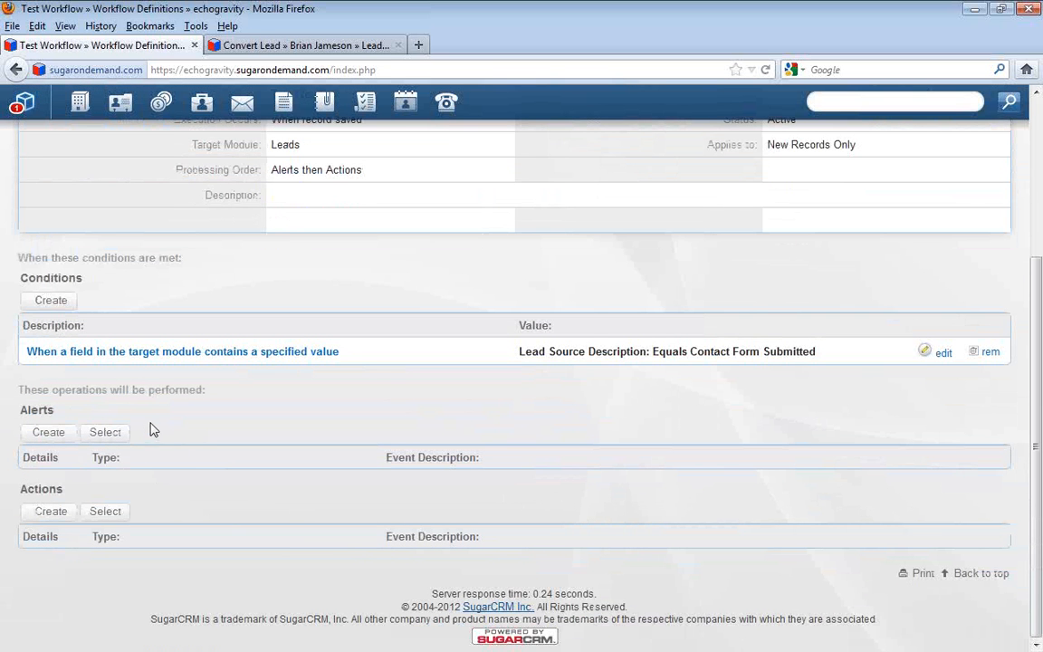
Create a workflow email alert named "Test Email" with the alert text "Hey A New Lead is Created"
click(50, 432)
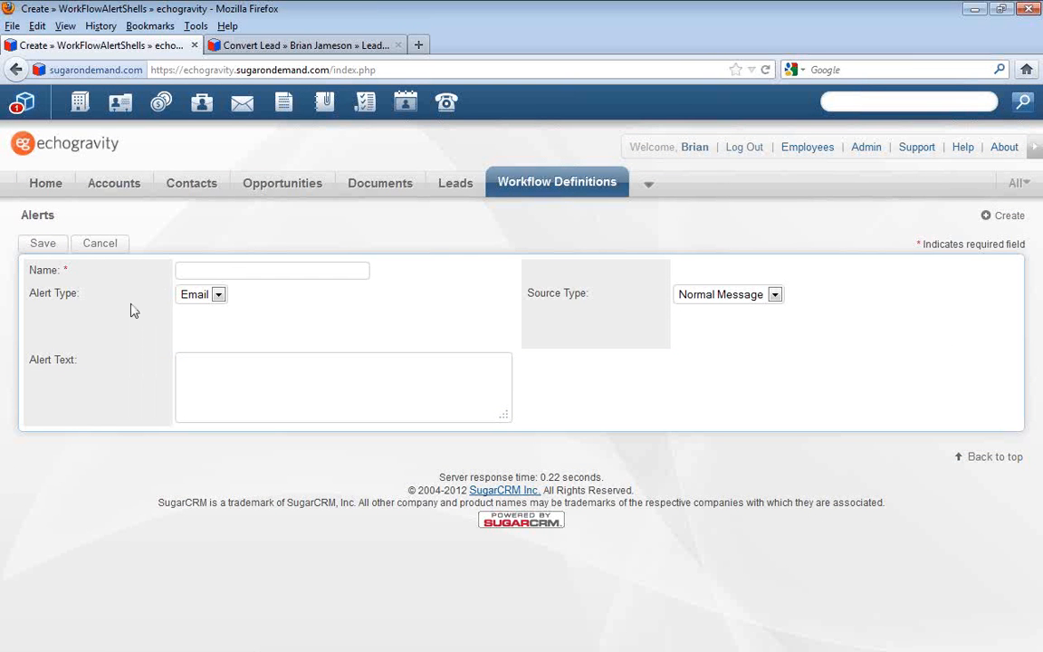
click(262, 274)
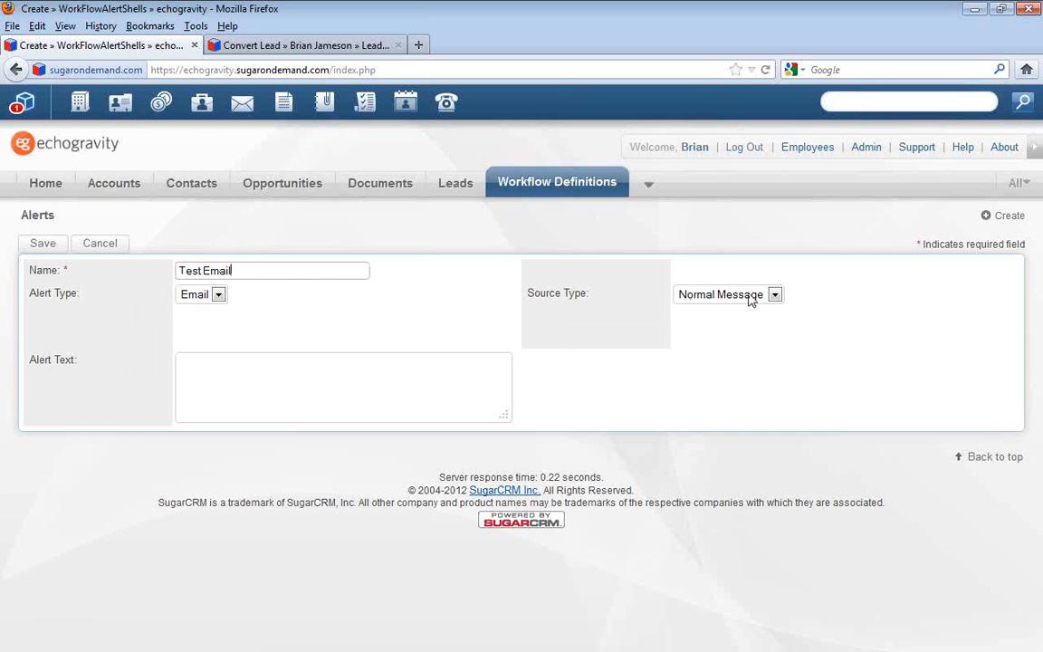
drag(531, 294, 593, 302)
click(633, 307)
click(244, 402)
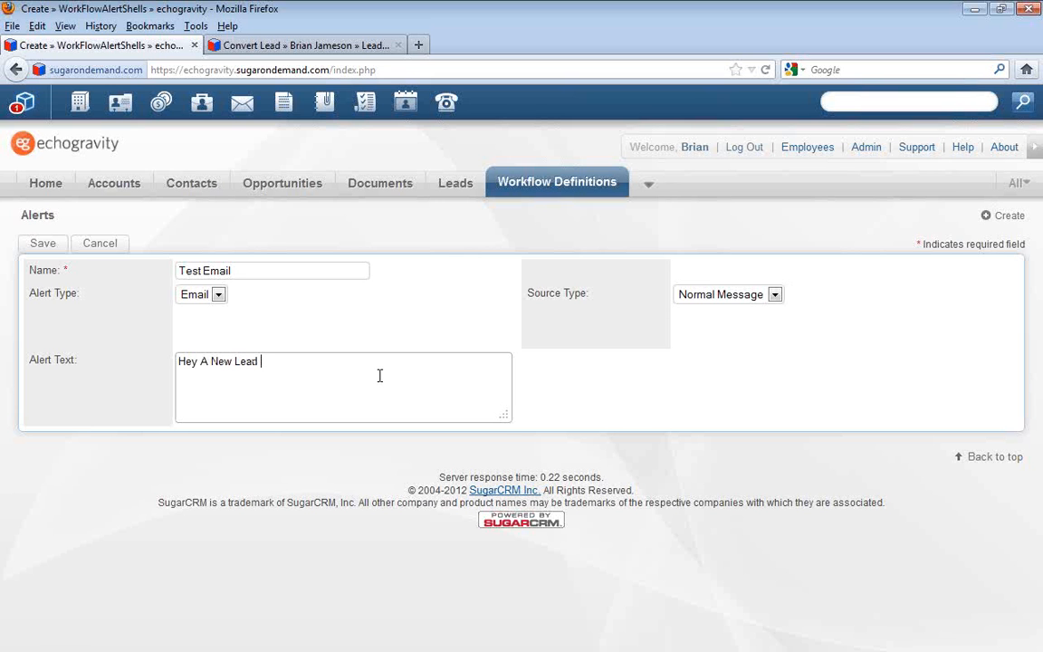
text(reat)
Switch the alert's source type to Custom Template, choose the "Test Email" template, and save the alert
click(729, 294)
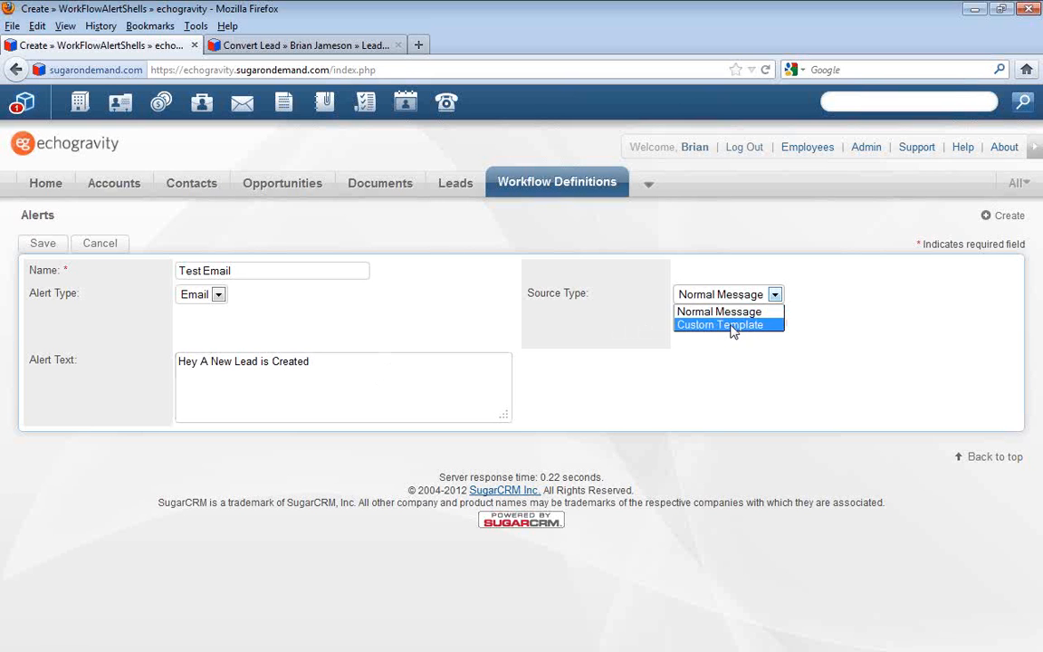
click(702, 321)
click(422, 341)
click(459, 335)
click(432, 344)
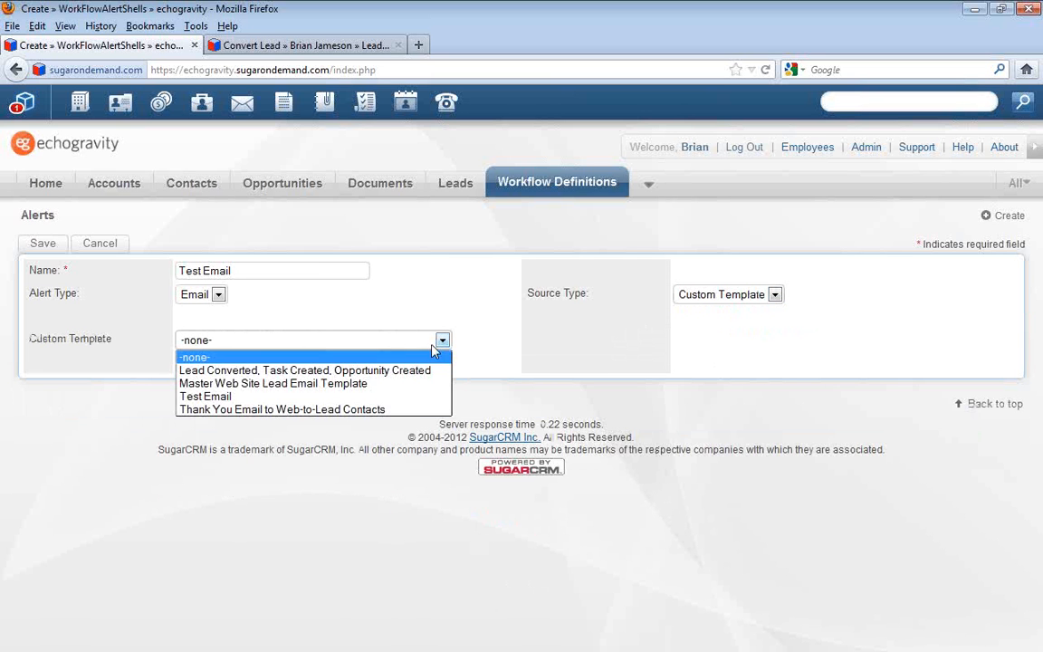
click(415, 399)
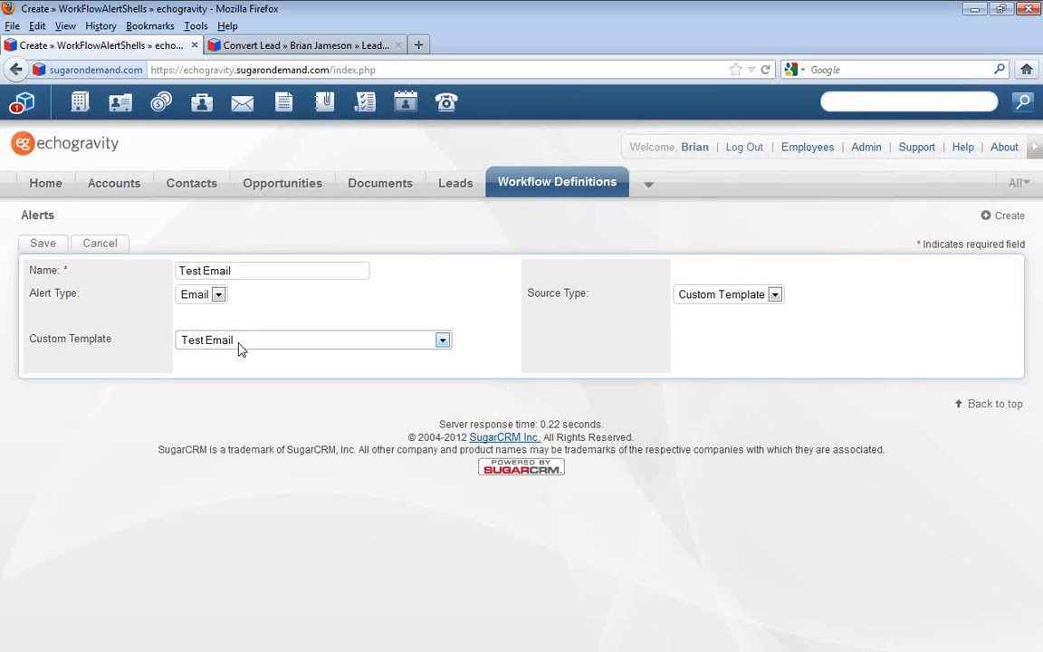
click(53, 245)
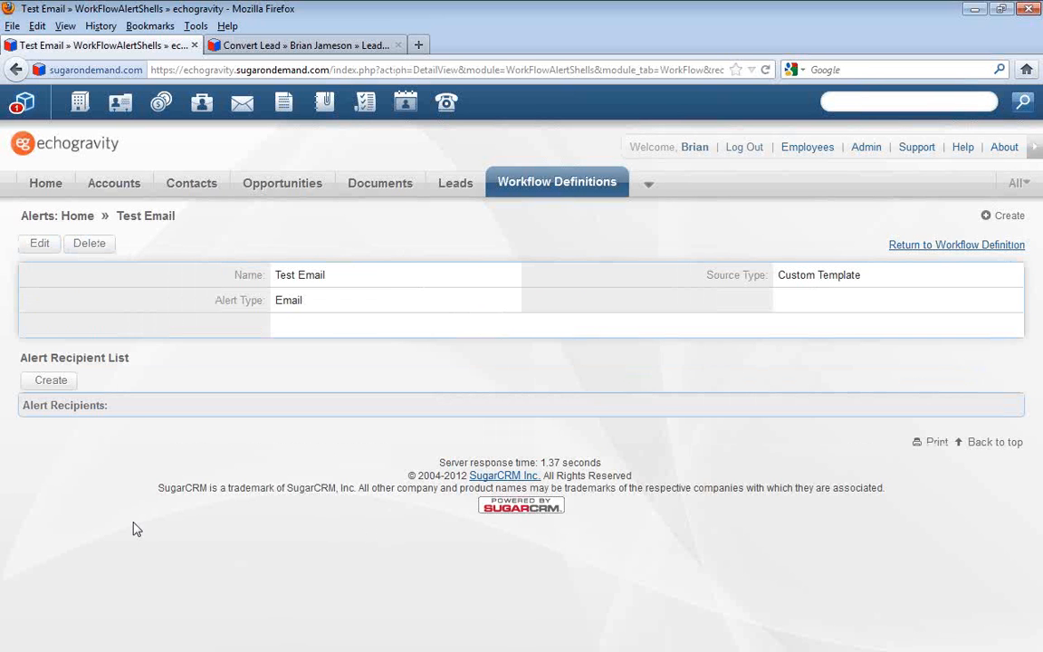
Add all users in the Global team as recipients of the alert and return to the workflow definition
click(41, 382)
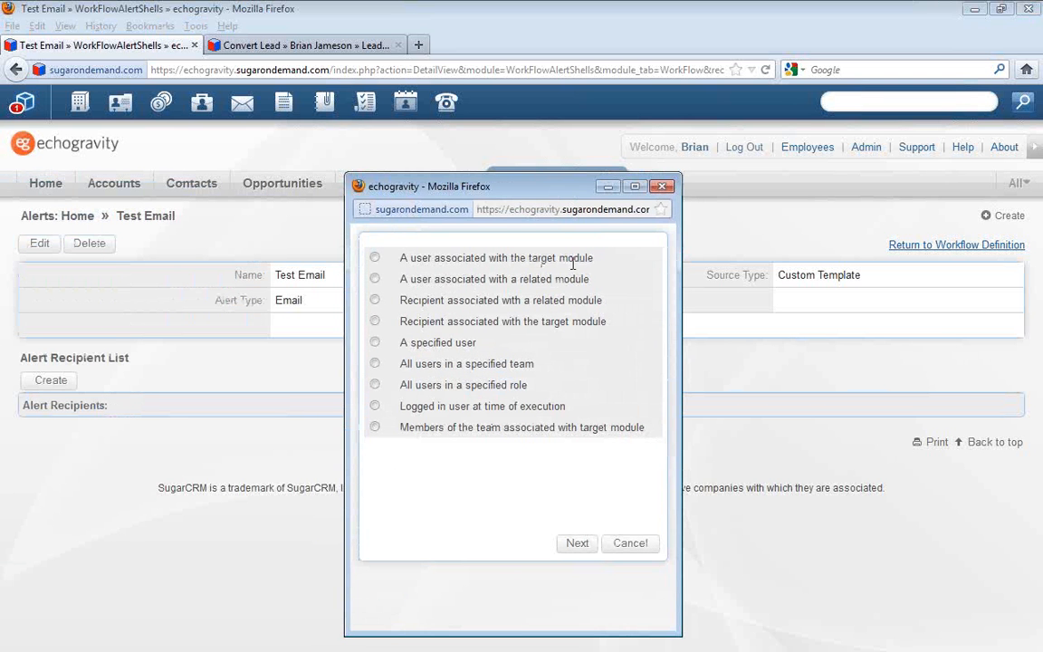
double_click(411, 301)
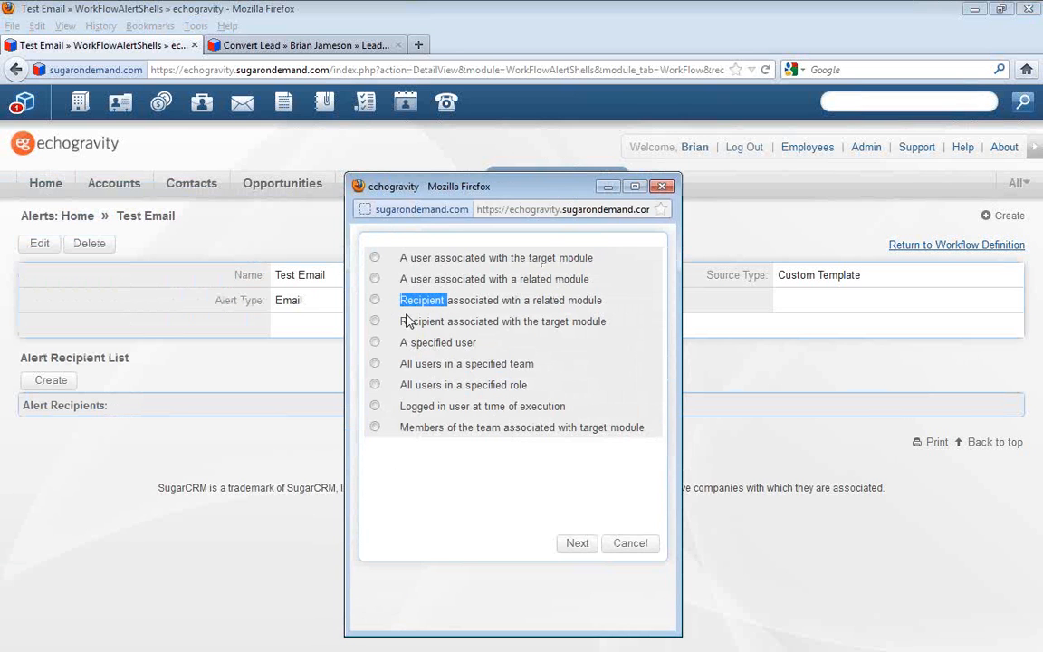
click(375, 364)
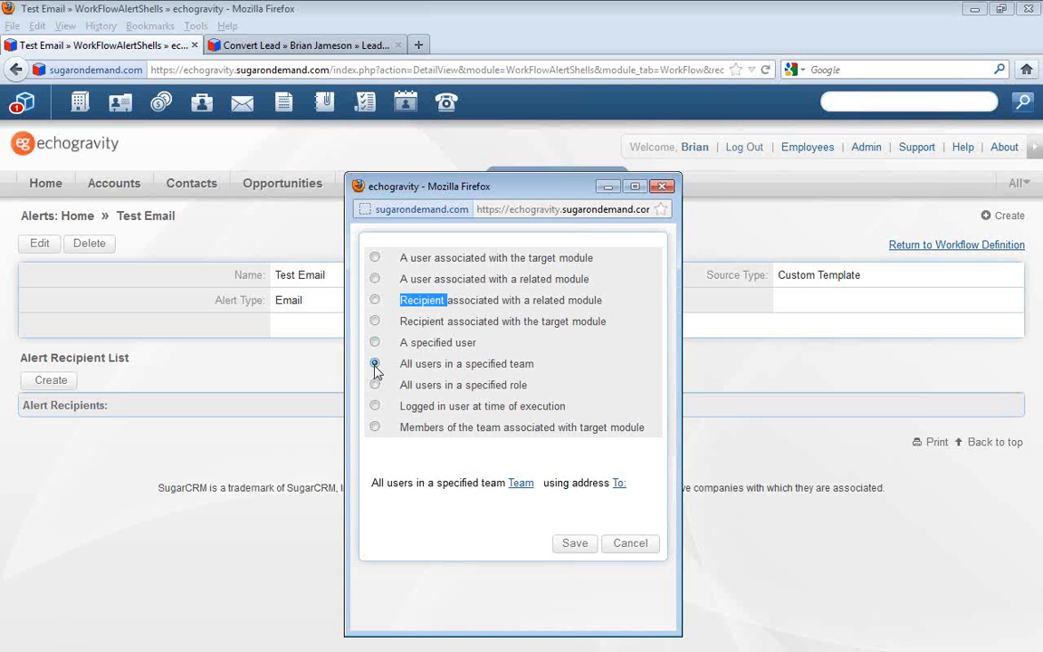
click(521, 483)
drag(0, 156, 331, 220)
drag(543, 337, 700, 454)
click(506, 279)
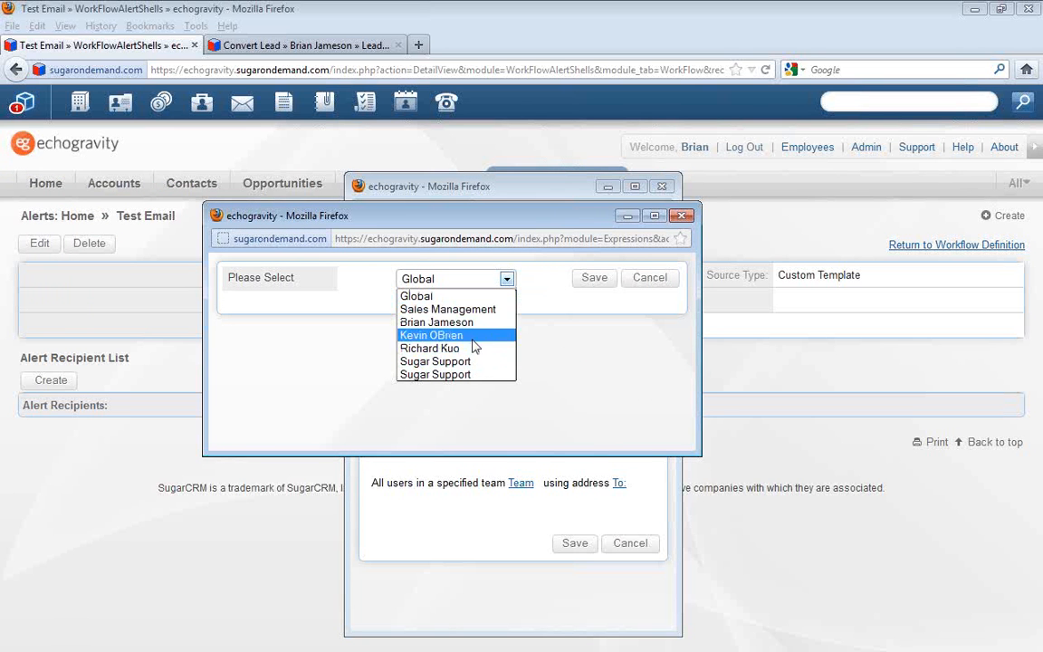
click(418, 296)
click(594, 278)
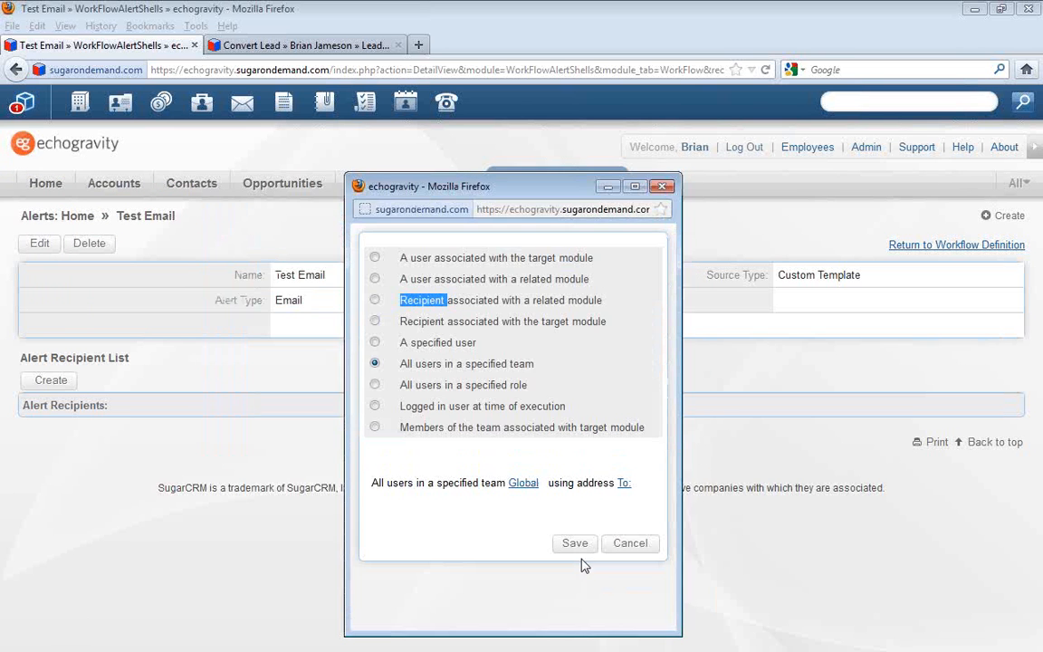
click(576, 543)
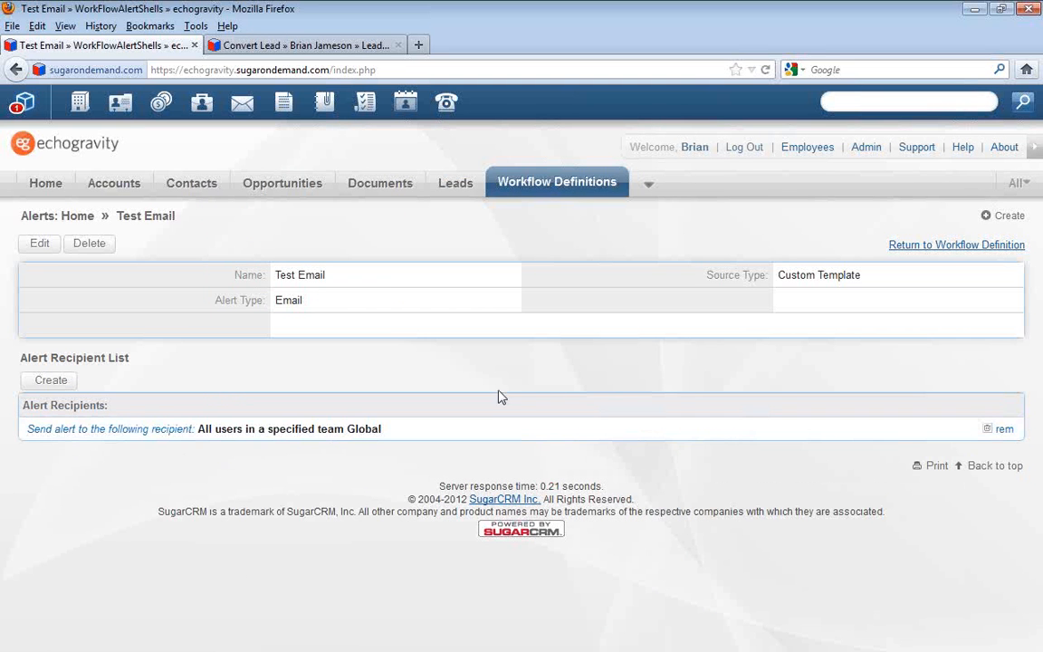
click(937, 252)
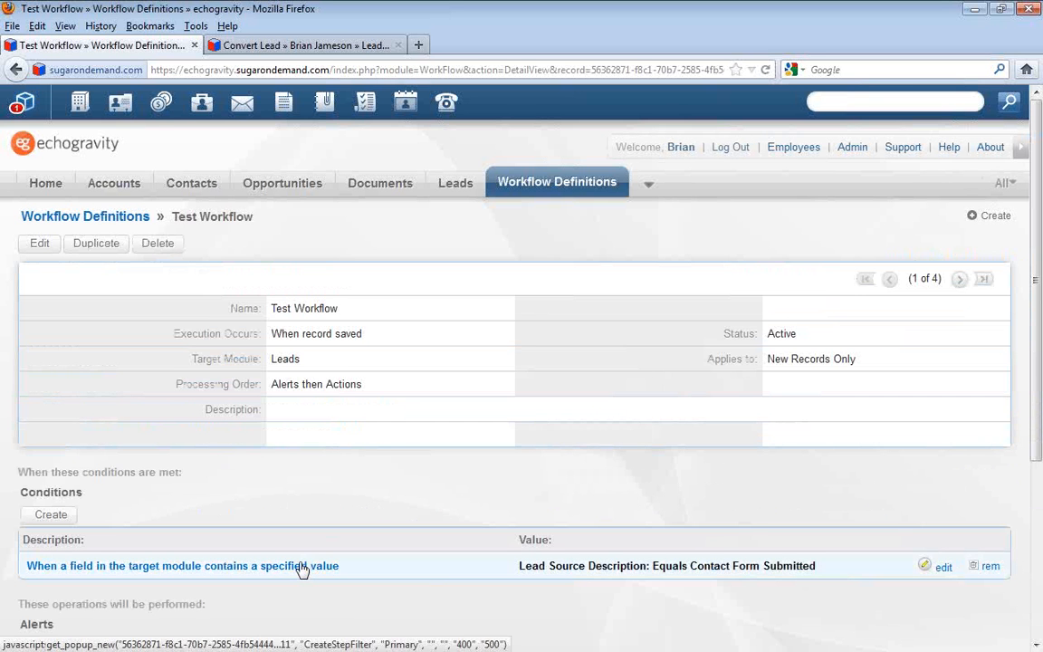
Create a workflow action of type "Update fields in the target module" and continue to its field selection
scroll(303, 568, down, 4)
scroll(95, 424, down, 1)
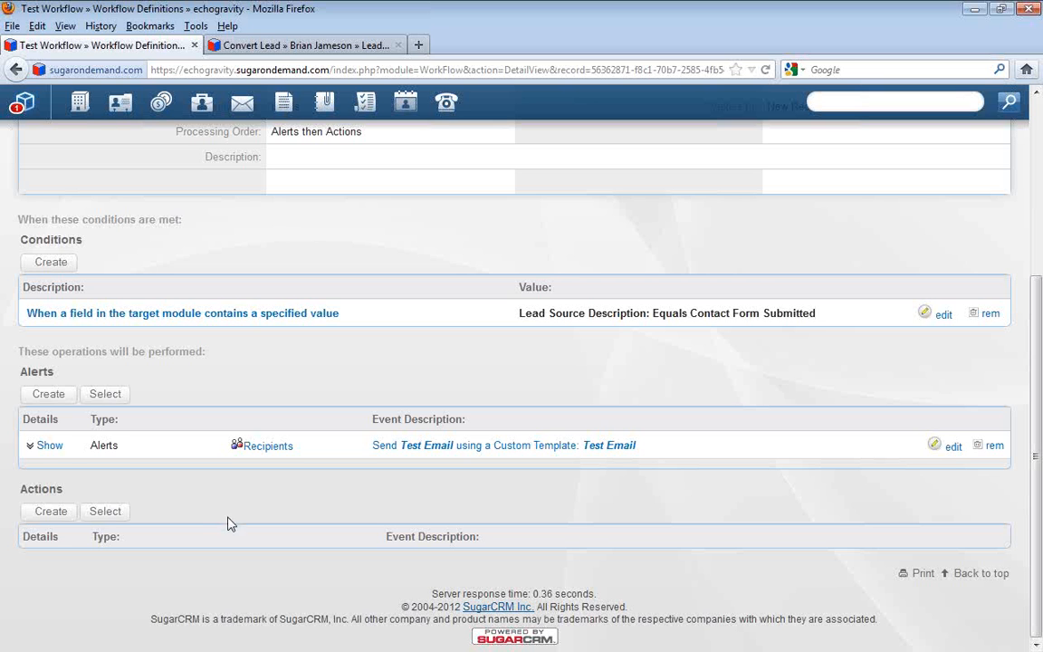
click(44, 512)
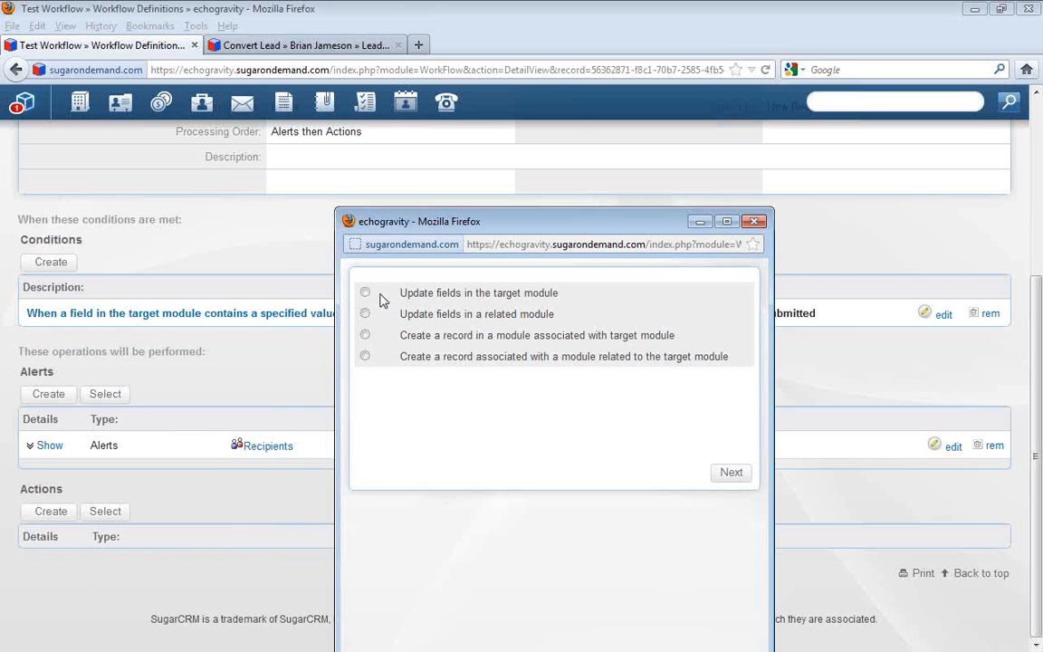
click(365, 292)
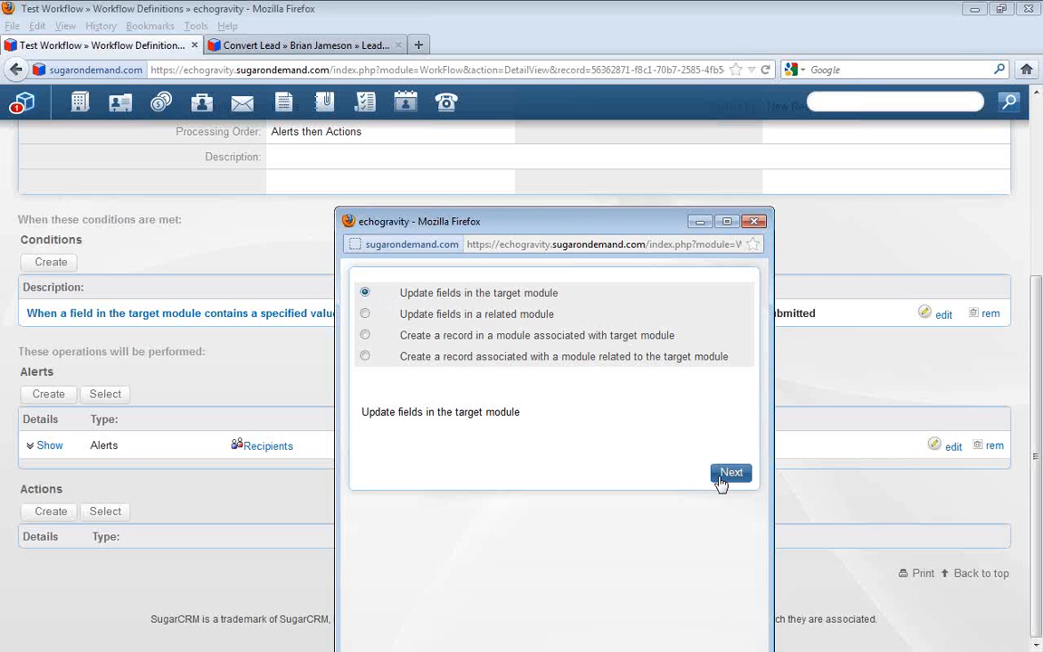
click(729, 473)
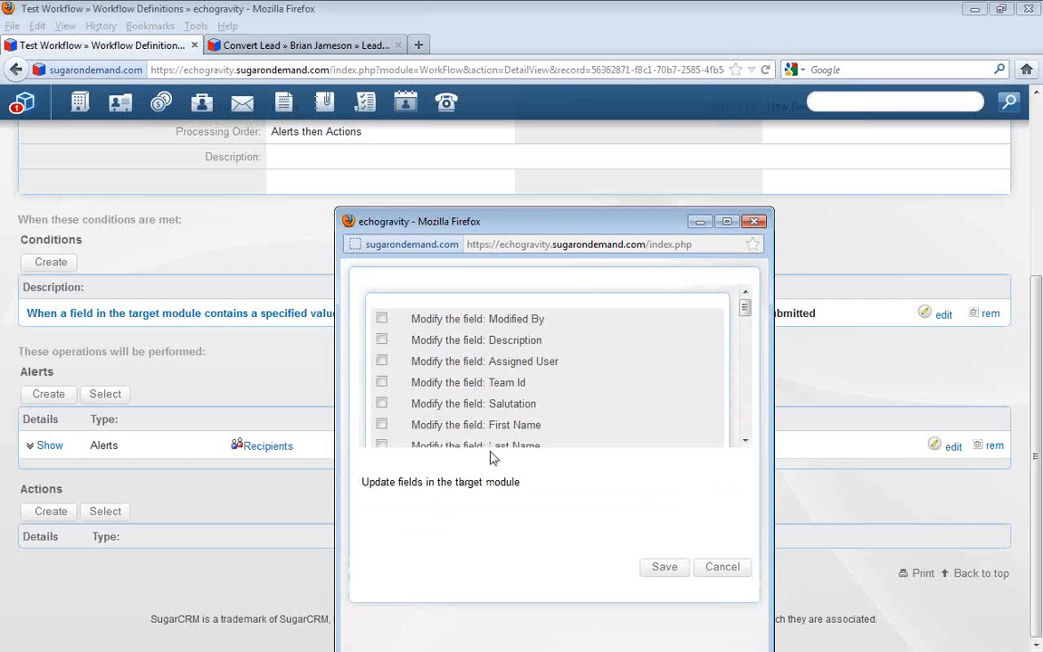
Choose Assigned User as the field to modify, set it to the first listed user, and save the action
click(381, 360)
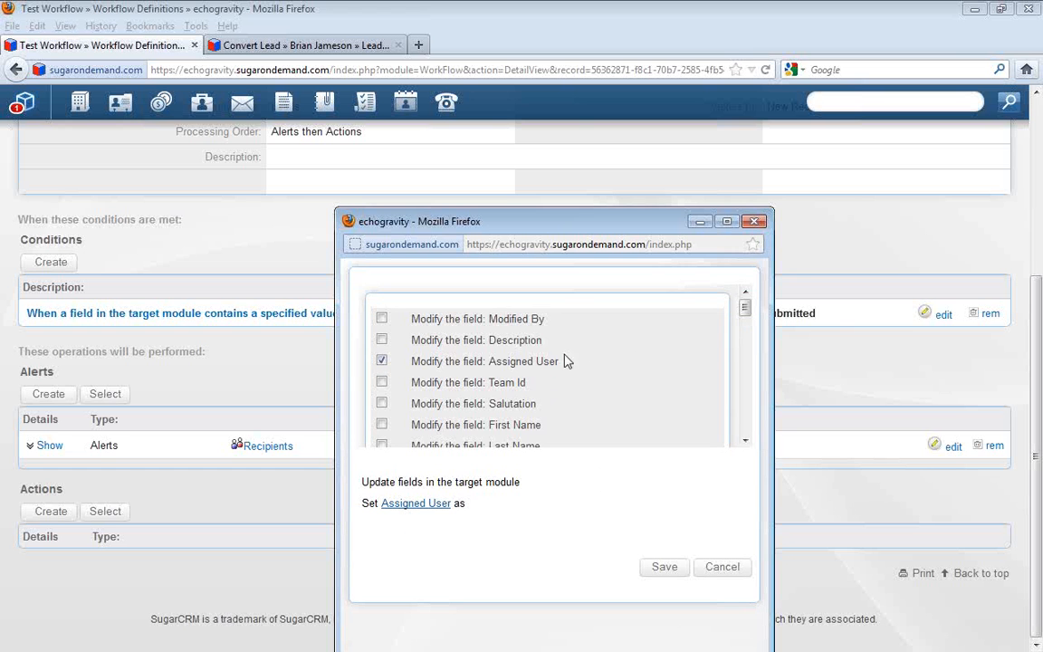
drag(745, 311, 746, 404)
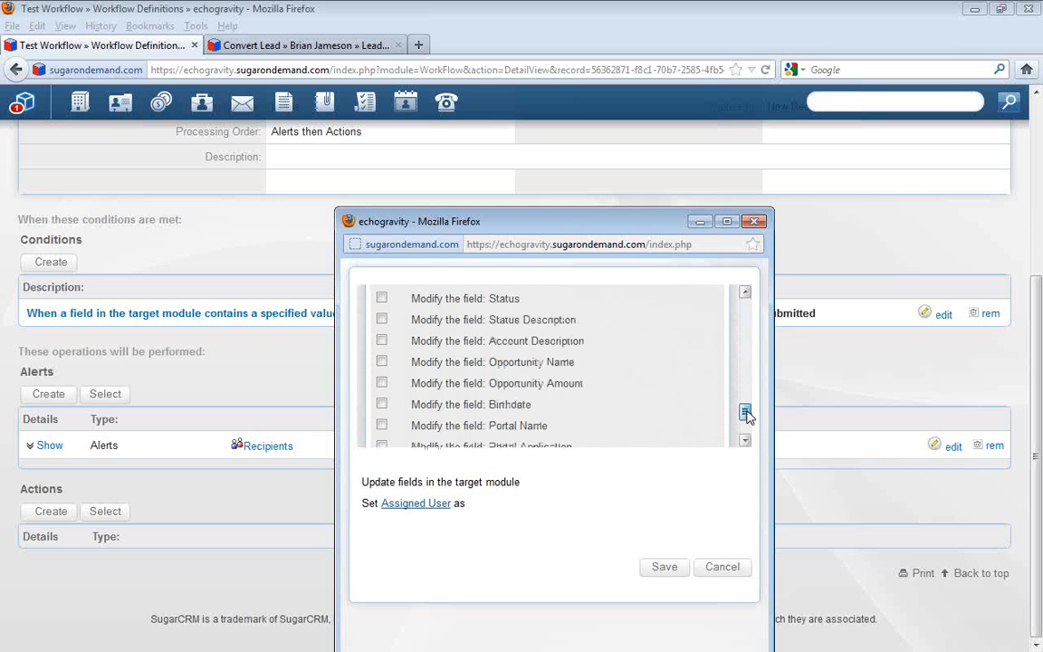
drag(746, 415, 745, 384)
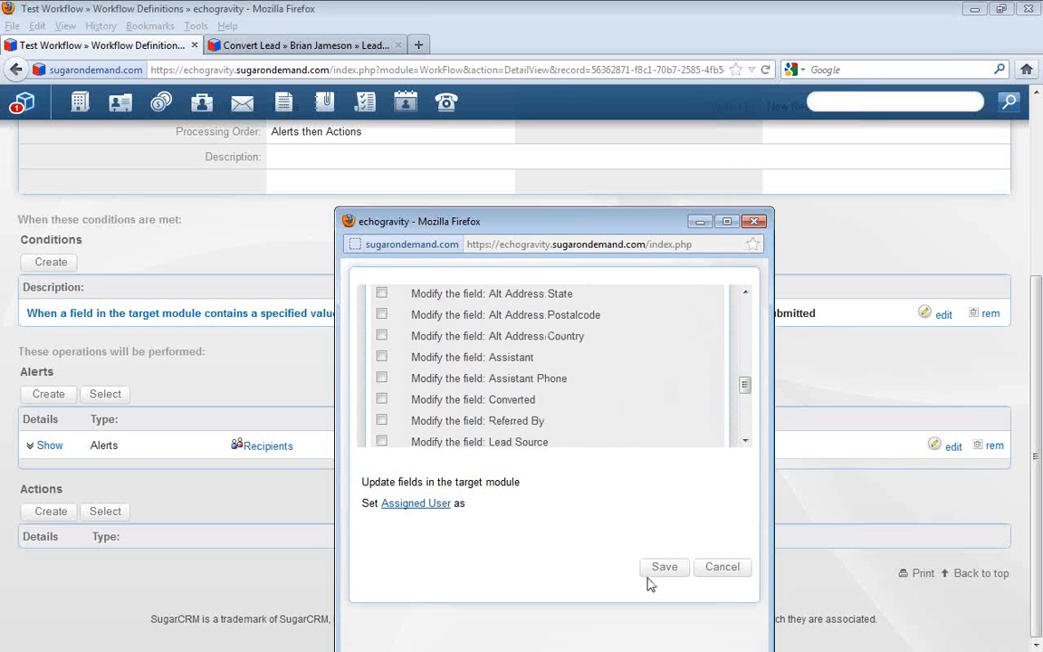
click(398, 504)
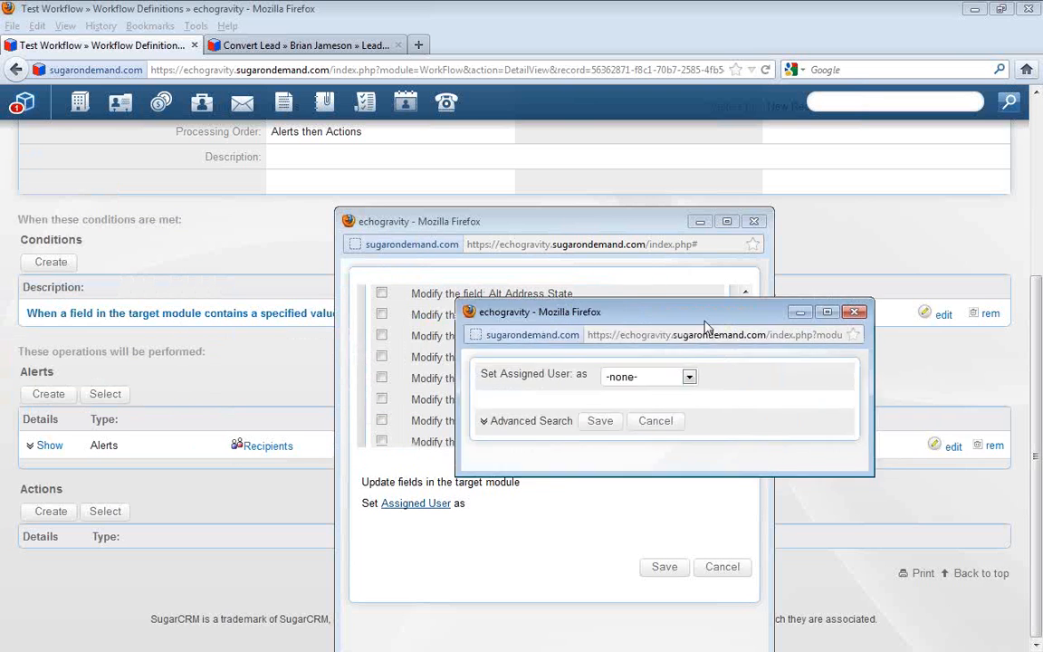
click(800, 381)
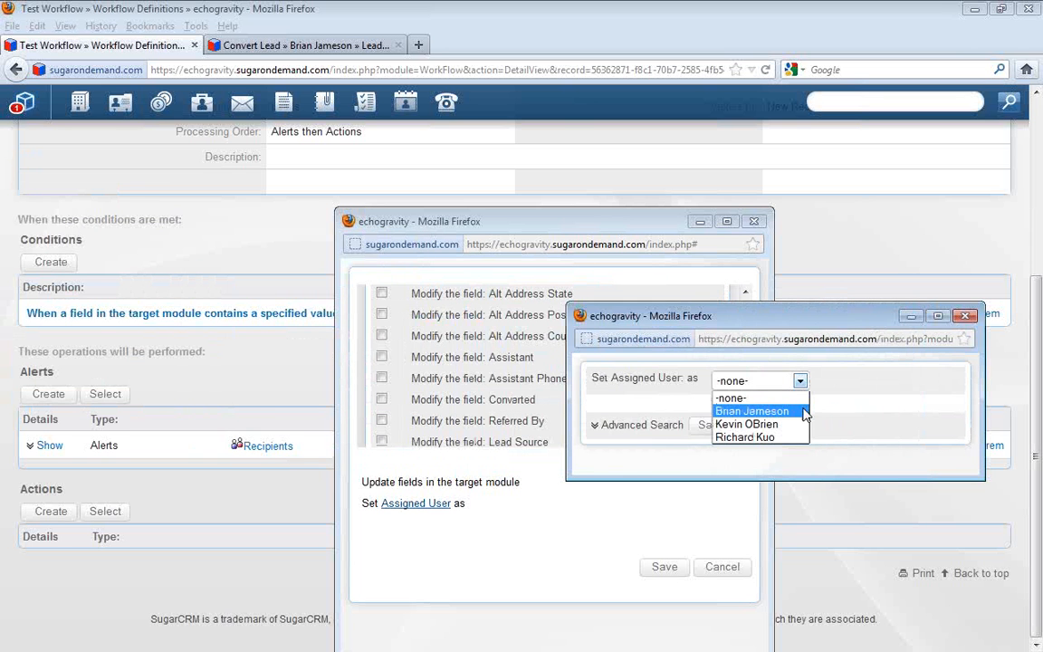
click(801, 411)
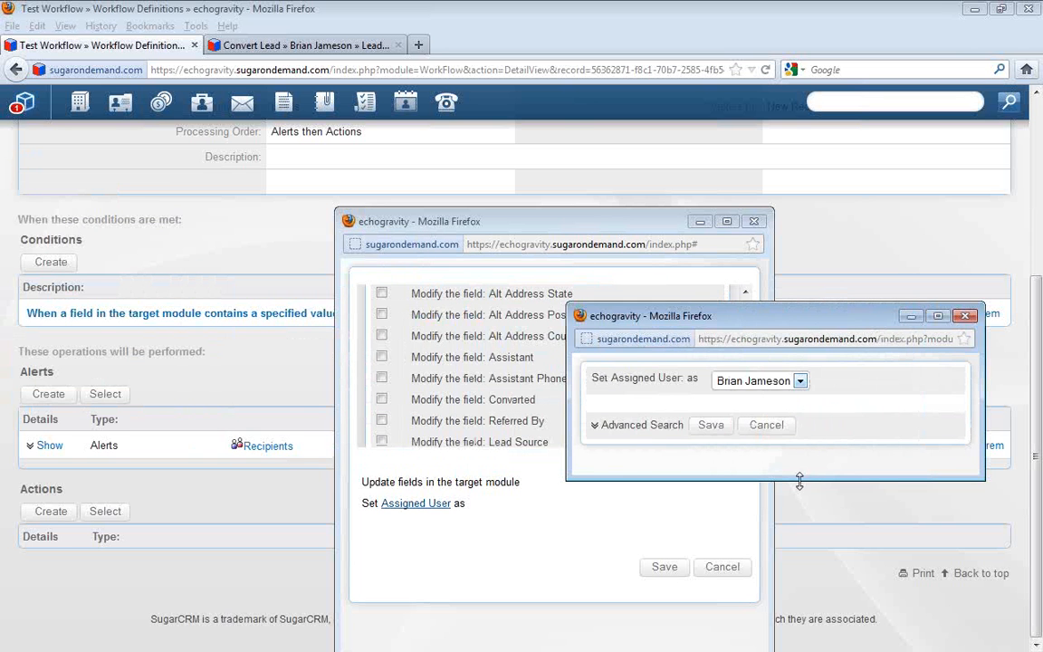
click(704, 425)
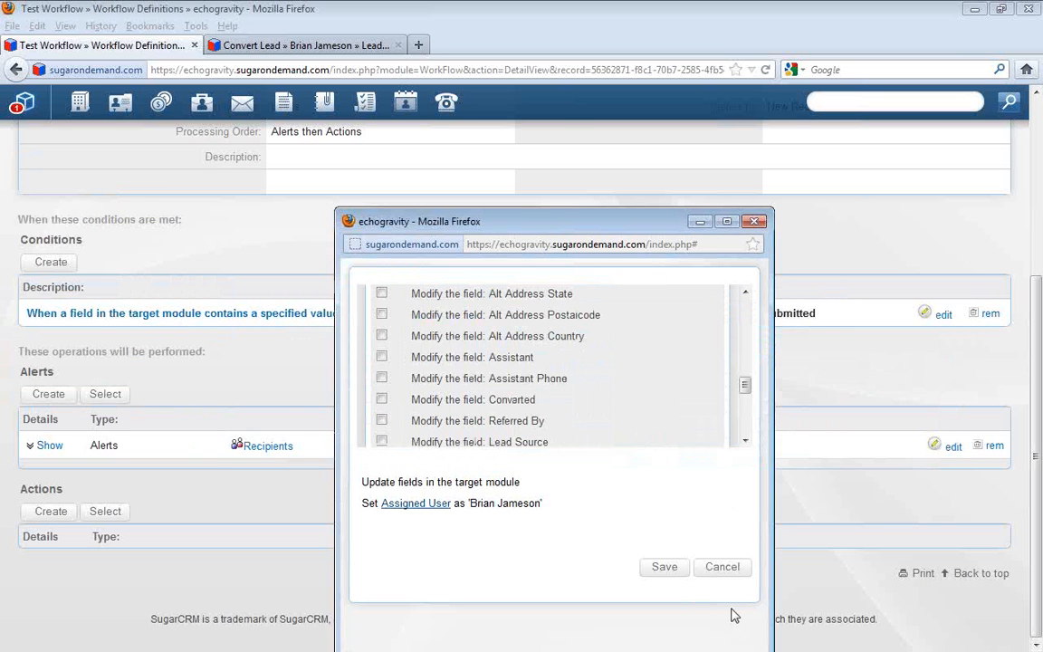
click(666, 568)
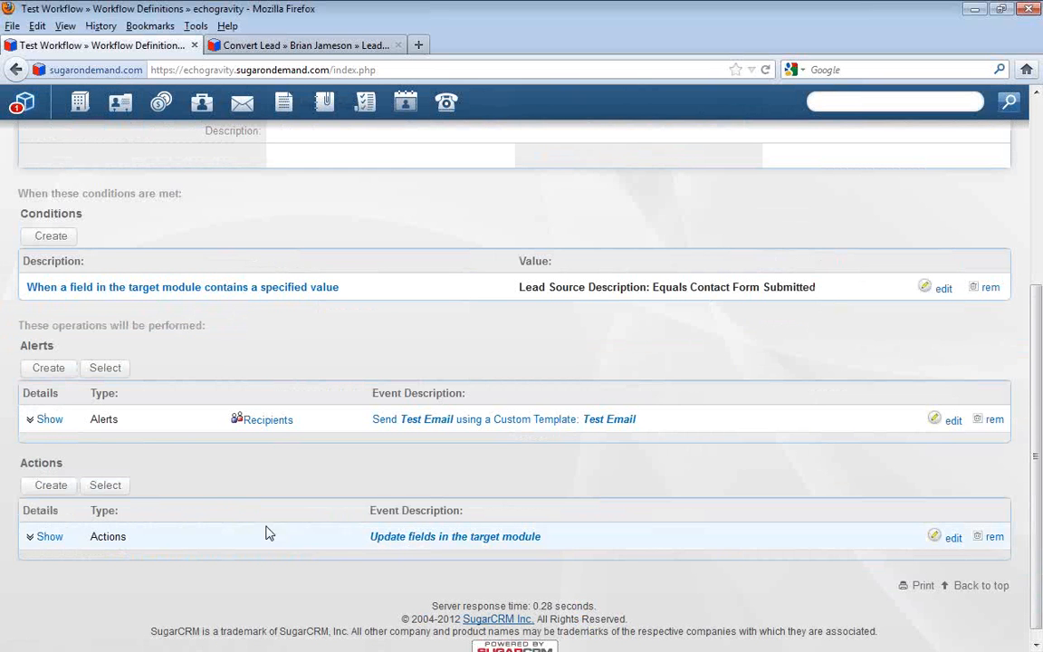
Expand the update-fields action's details and check its assigned user setting
click(47, 536)
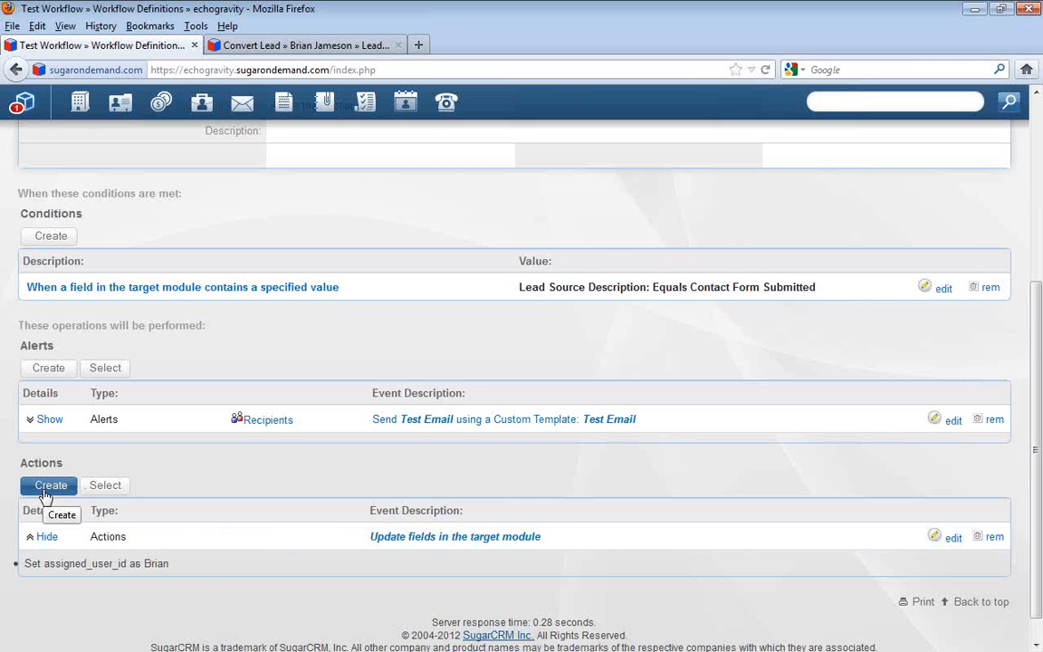
double_click(161, 563)
click(210, 570)
Create a second action, "Create a record in a module associated with target module", with Task as the record, and continue to its fields
click(54, 485)
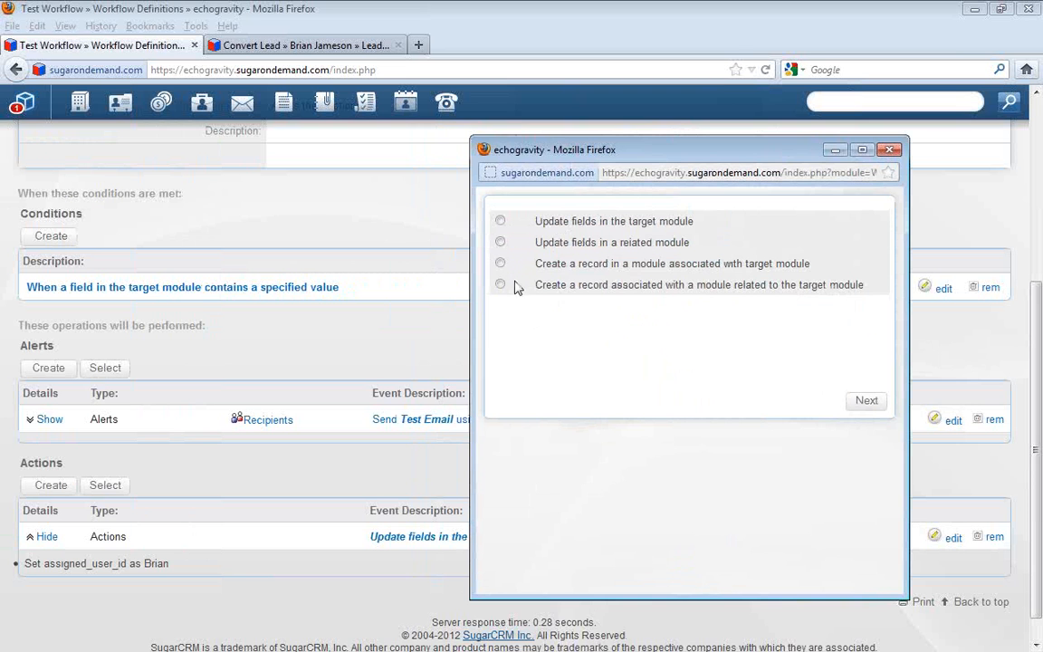
click(501, 263)
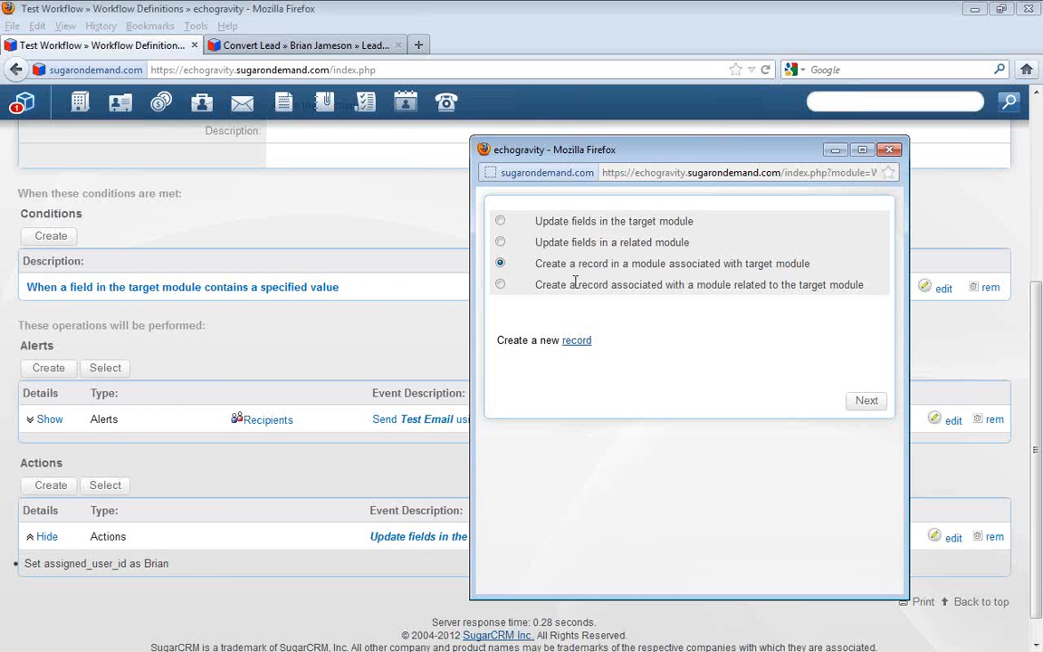
double_click(537, 263)
click(538, 240)
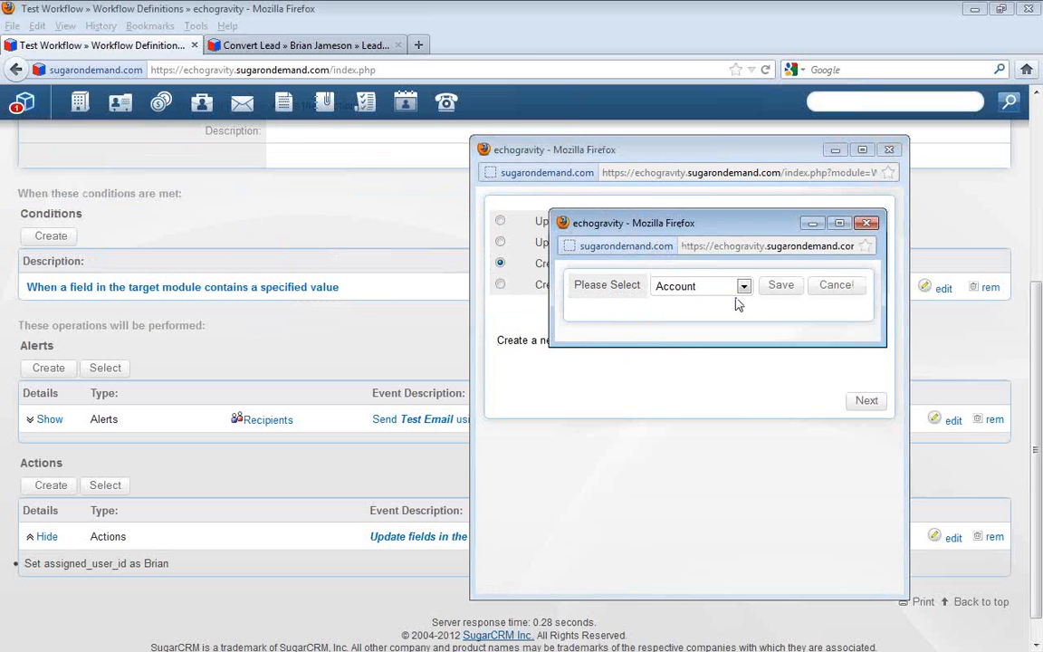
click(740, 288)
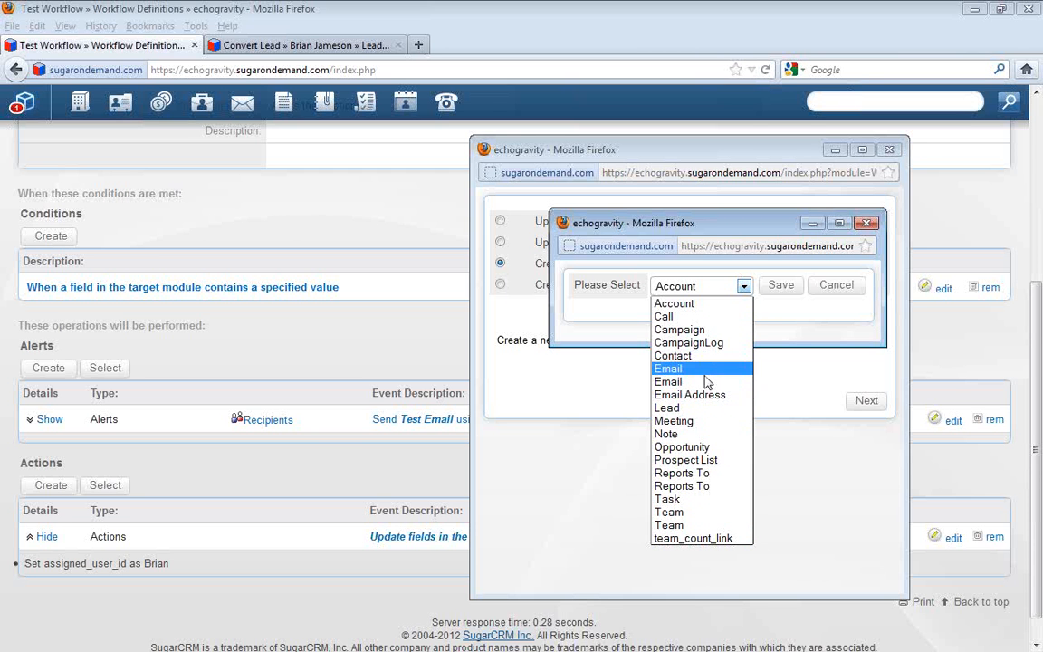
click(674, 500)
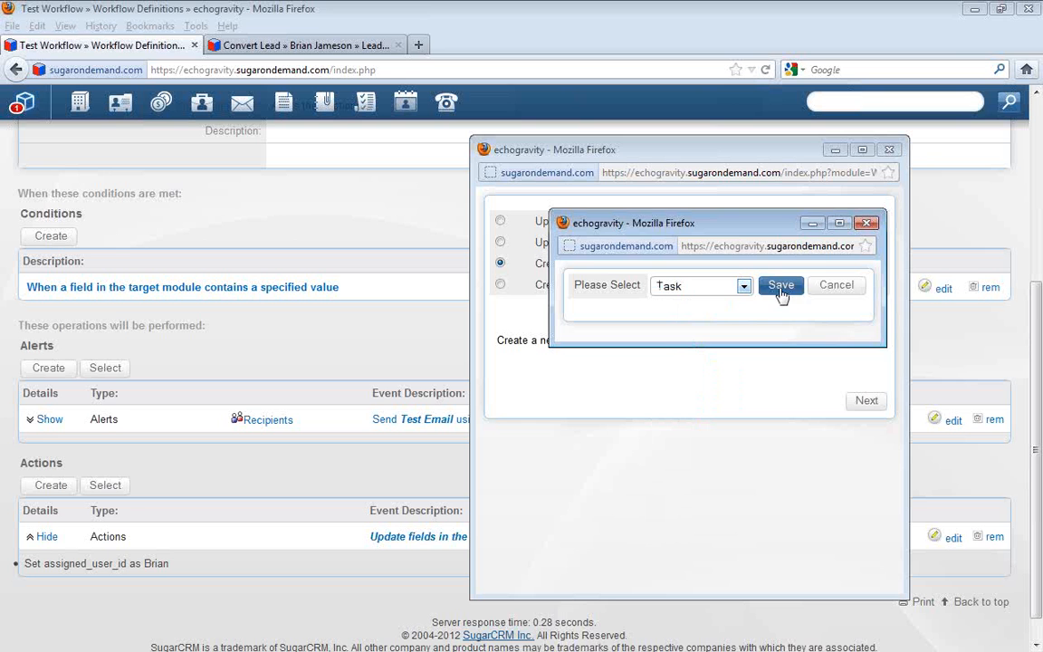
click(781, 292)
click(865, 400)
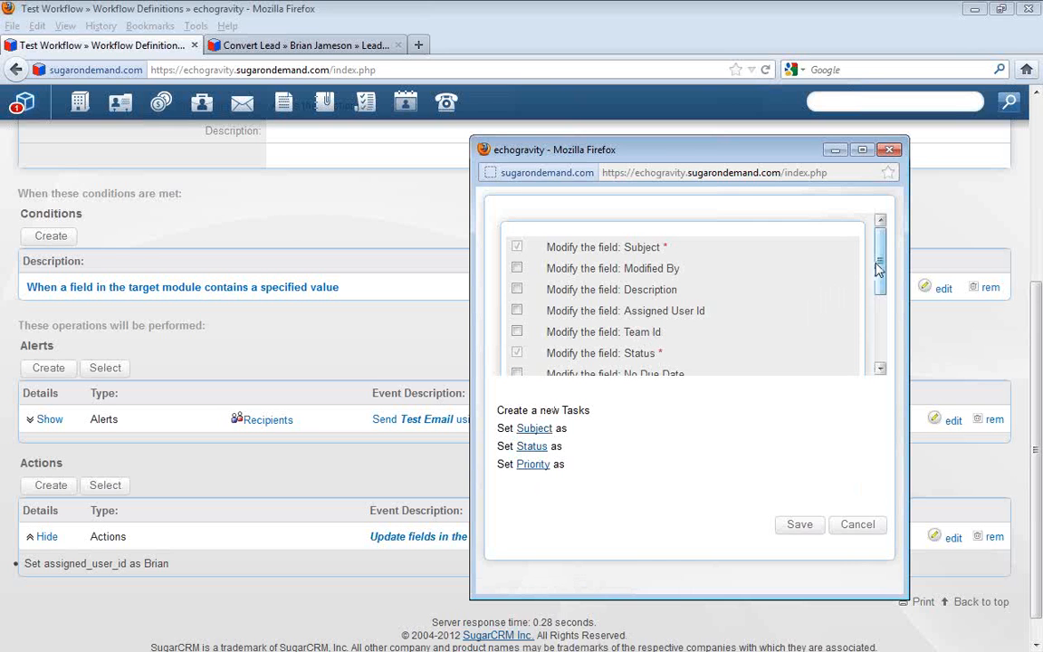
Include the Due Date and Start Date fields among those the create-task action sets
drag(880, 260, 880, 274)
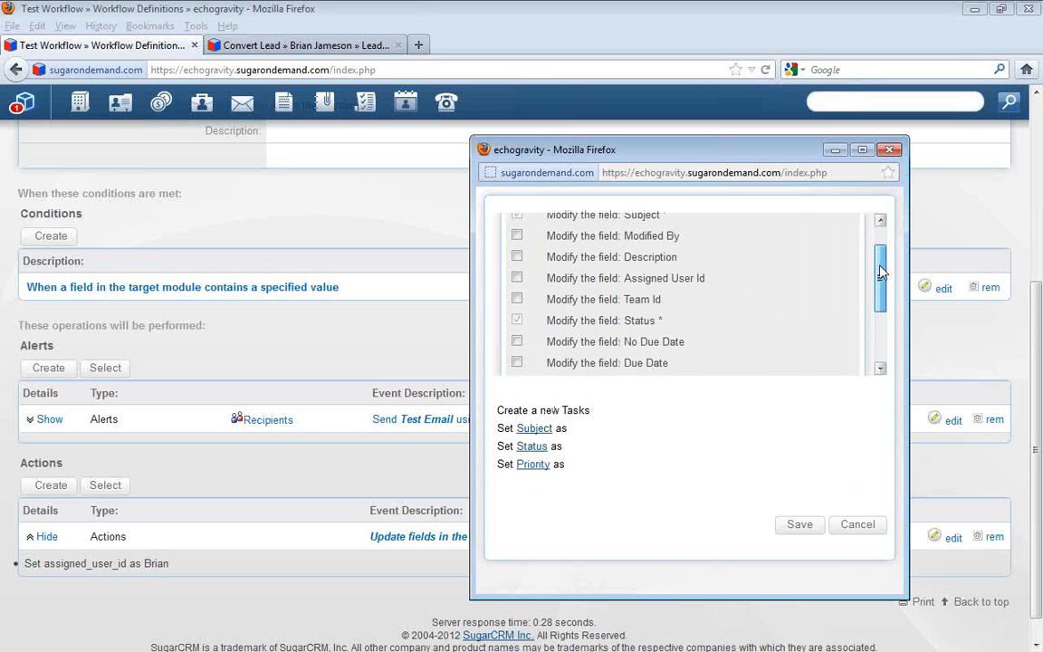
click(517, 360)
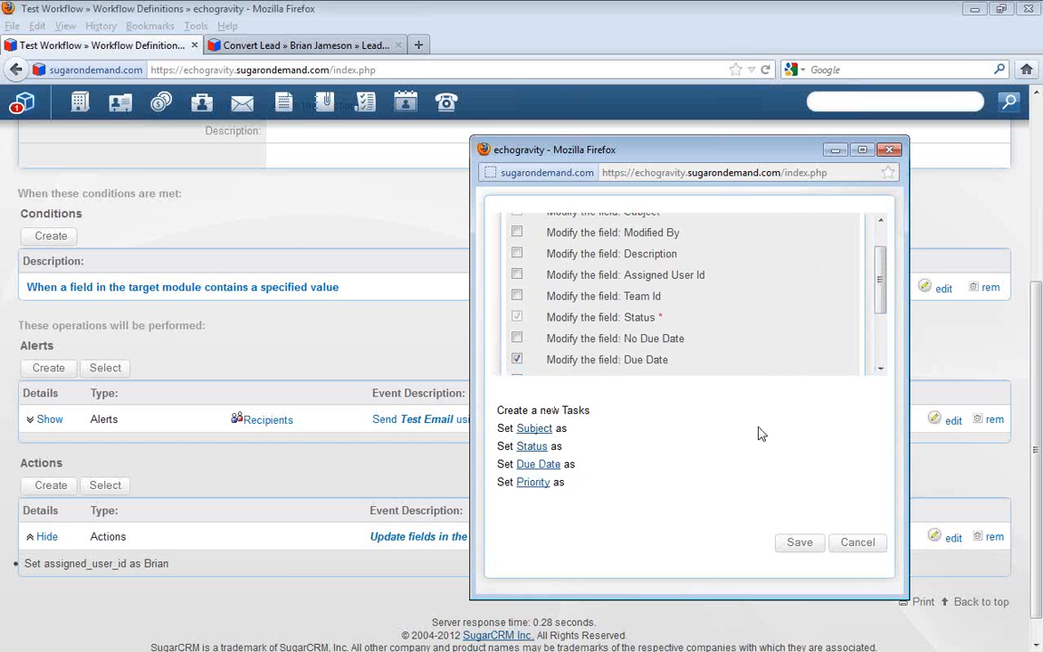
click(880, 370)
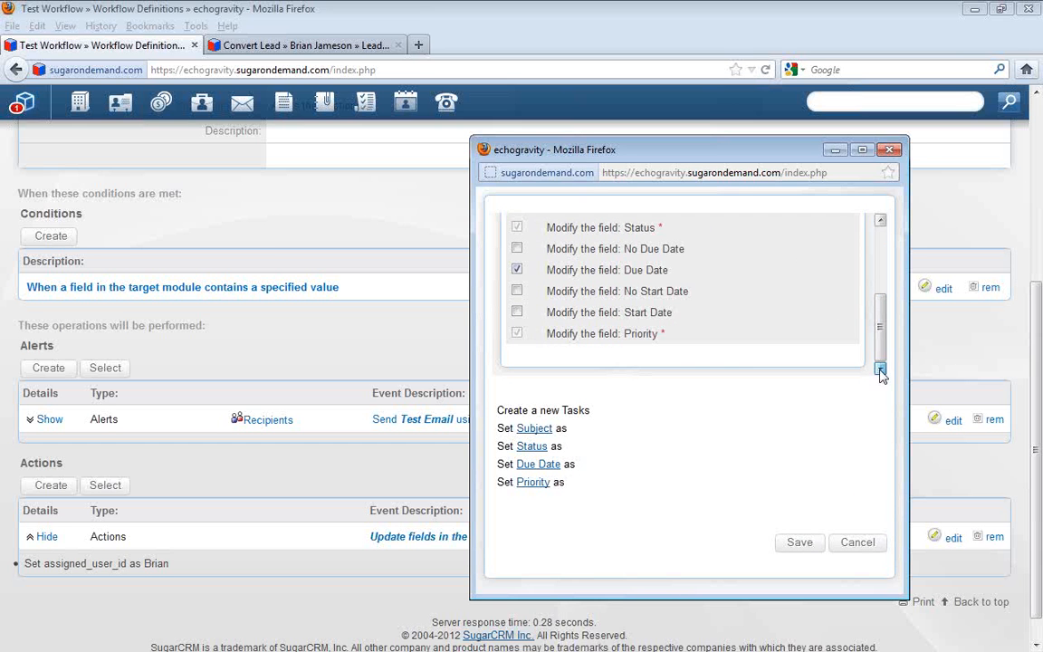
click(517, 312)
Set the new task's Subject to "Qualify the contact lead" and its Status to In Progress
click(536, 428)
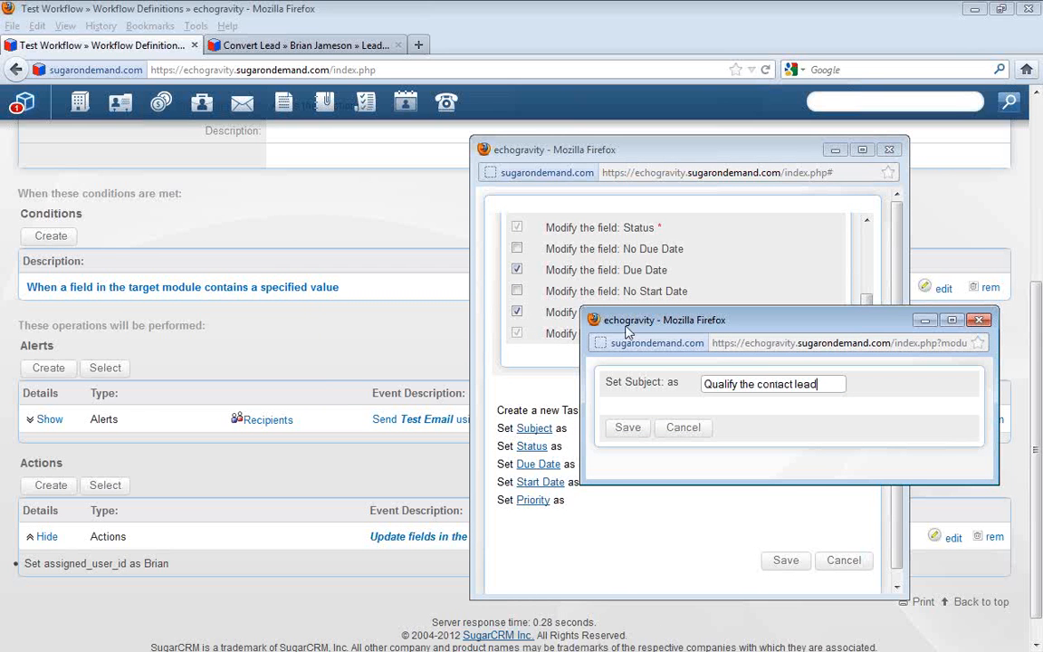
click(633, 429)
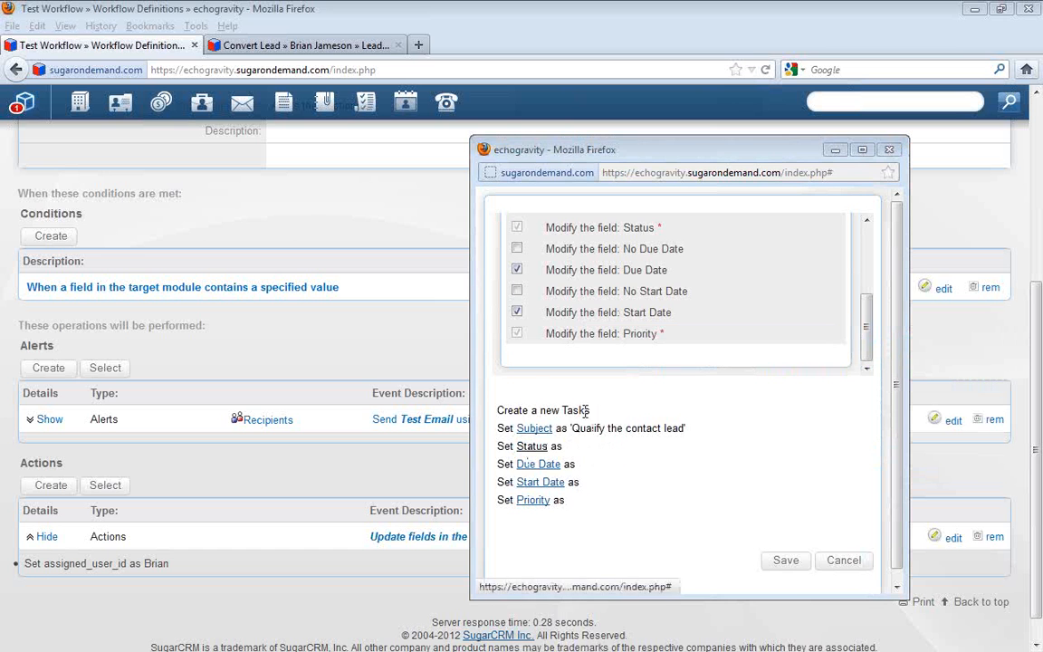
click(531, 445)
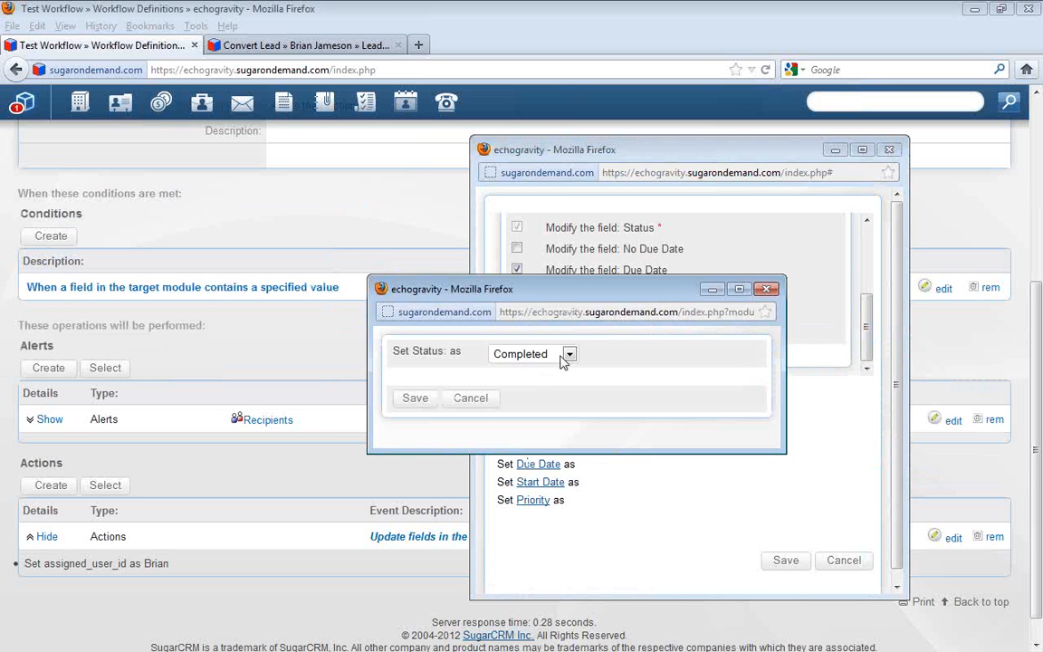
click(568, 353)
click(559, 396)
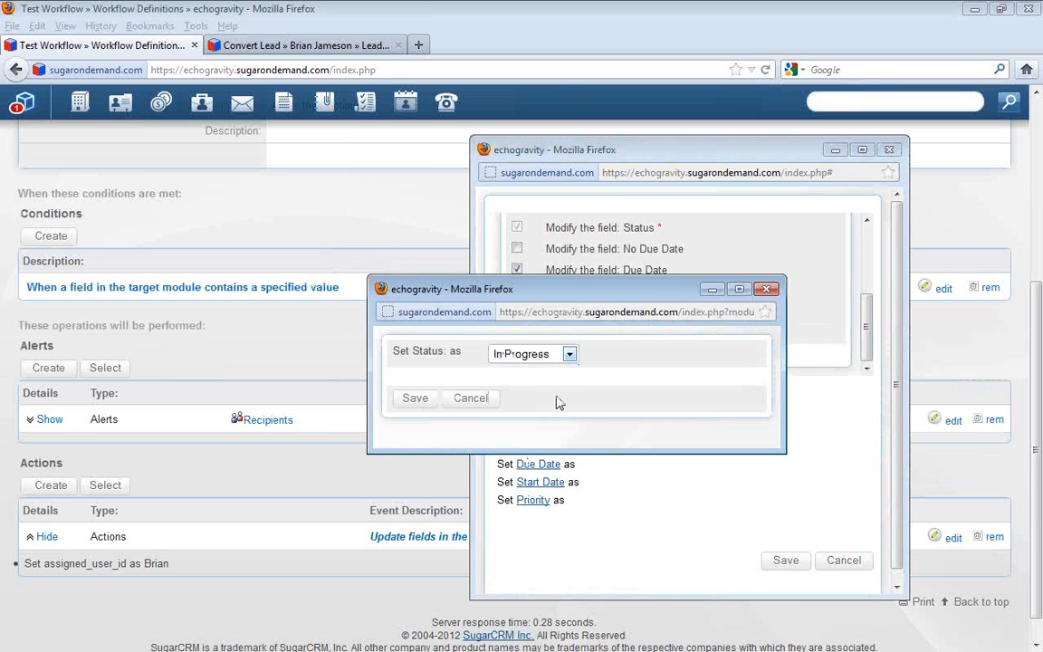
click(415, 398)
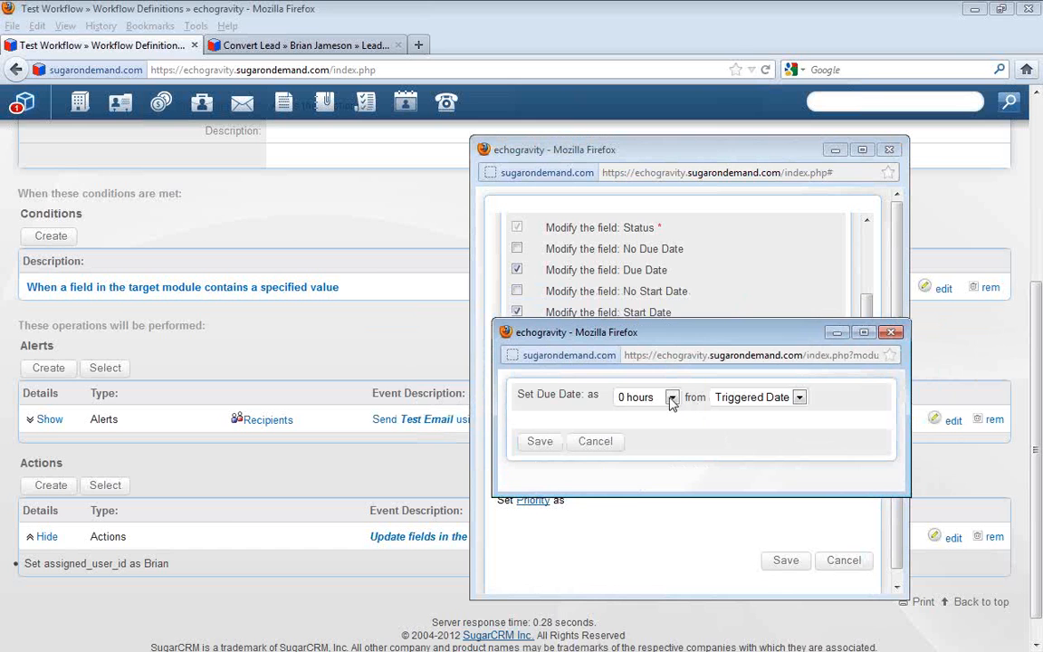
Set the task's Due Date to 12 hours from Triggered Date and save that value
click(671, 398)
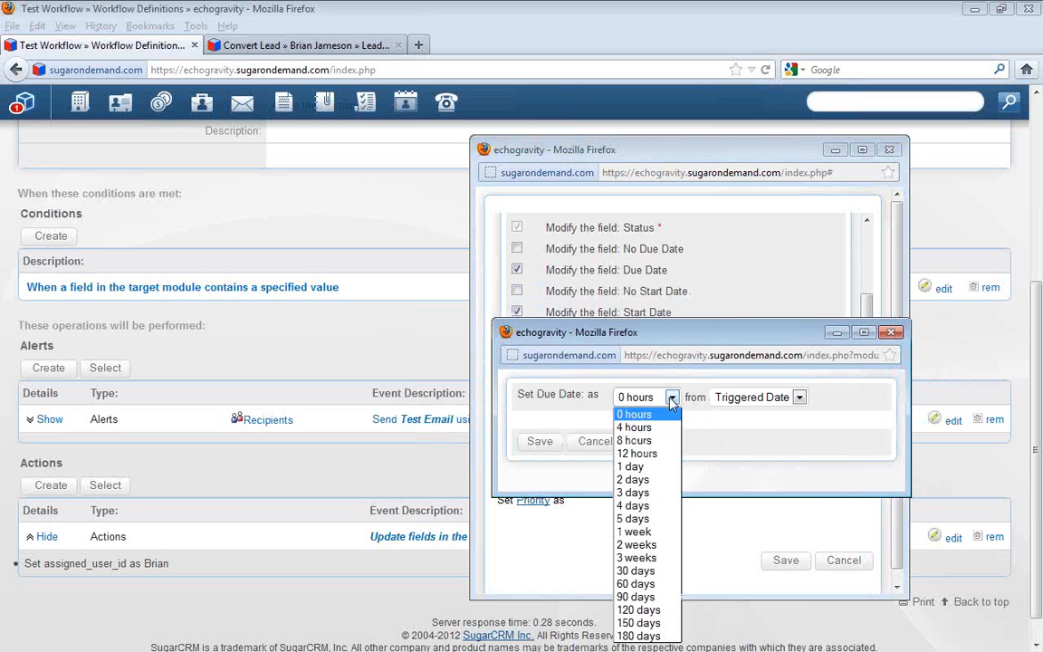
click(664, 457)
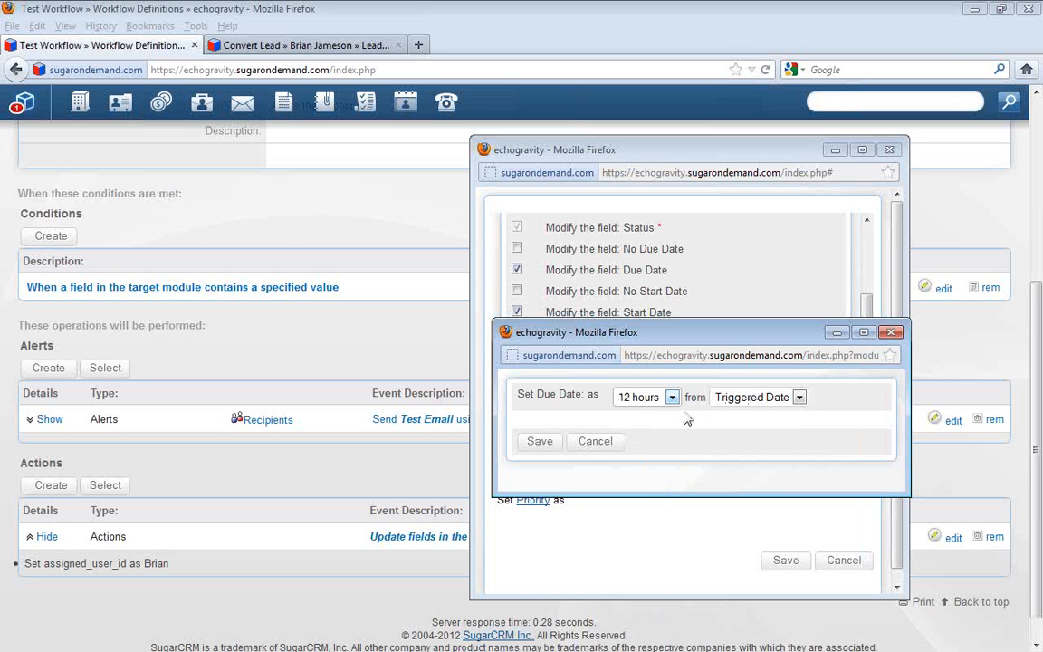
click(792, 400)
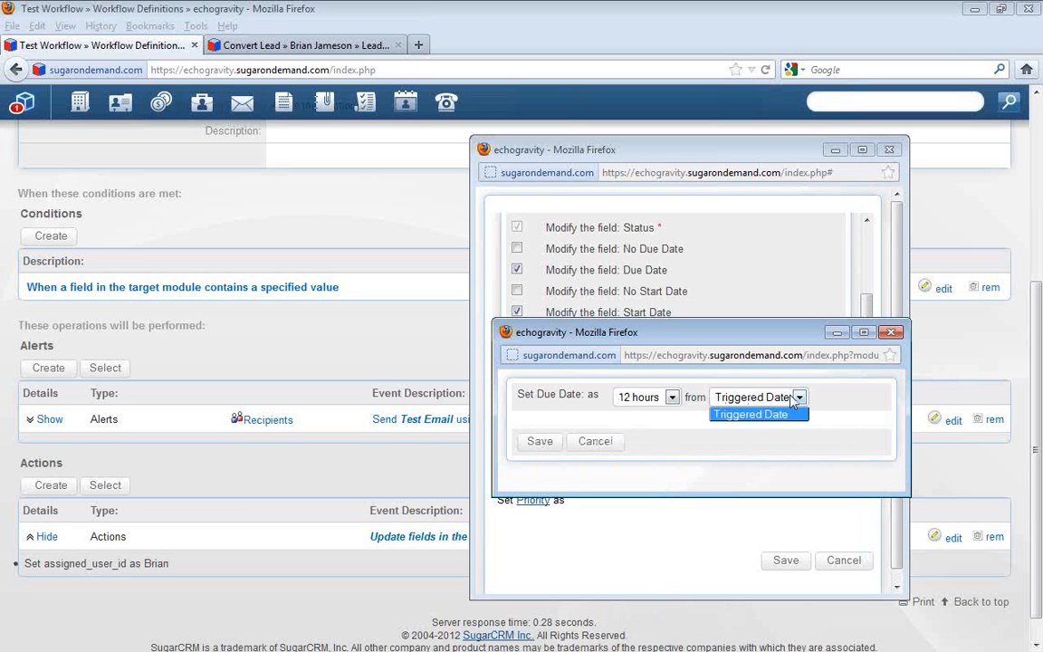
click(672, 397)
click(671, 396)
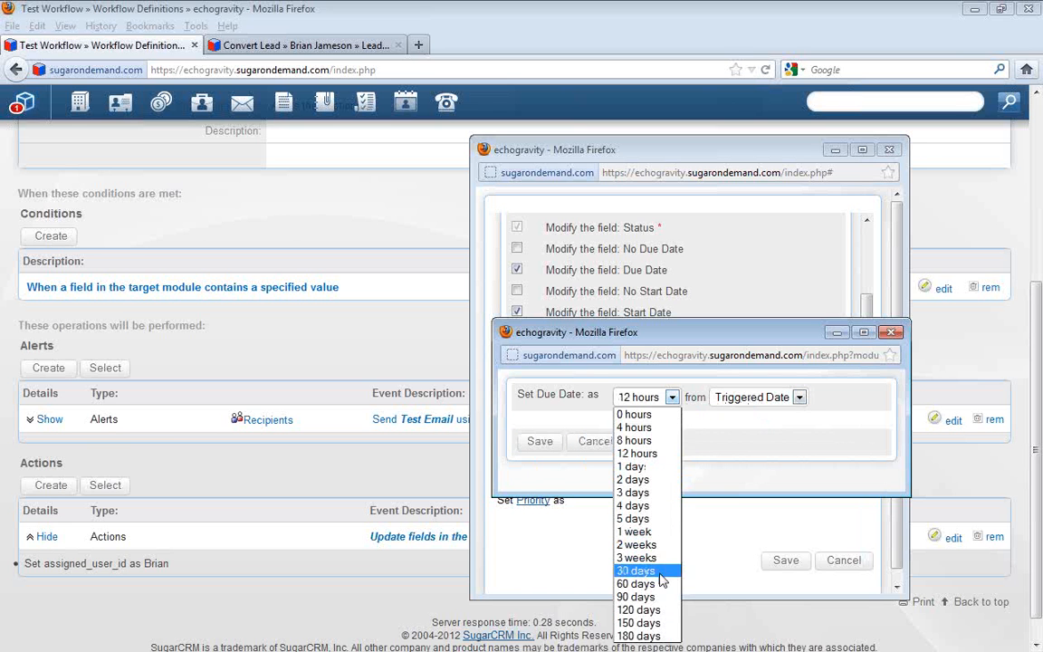
click(645, 453)
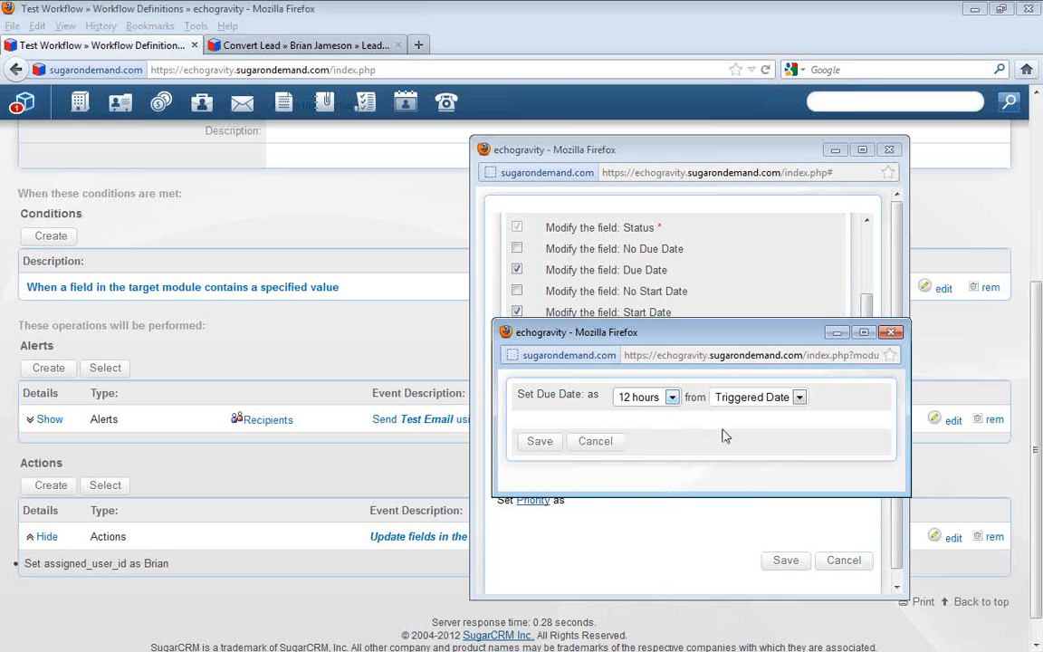
click(538, 444)
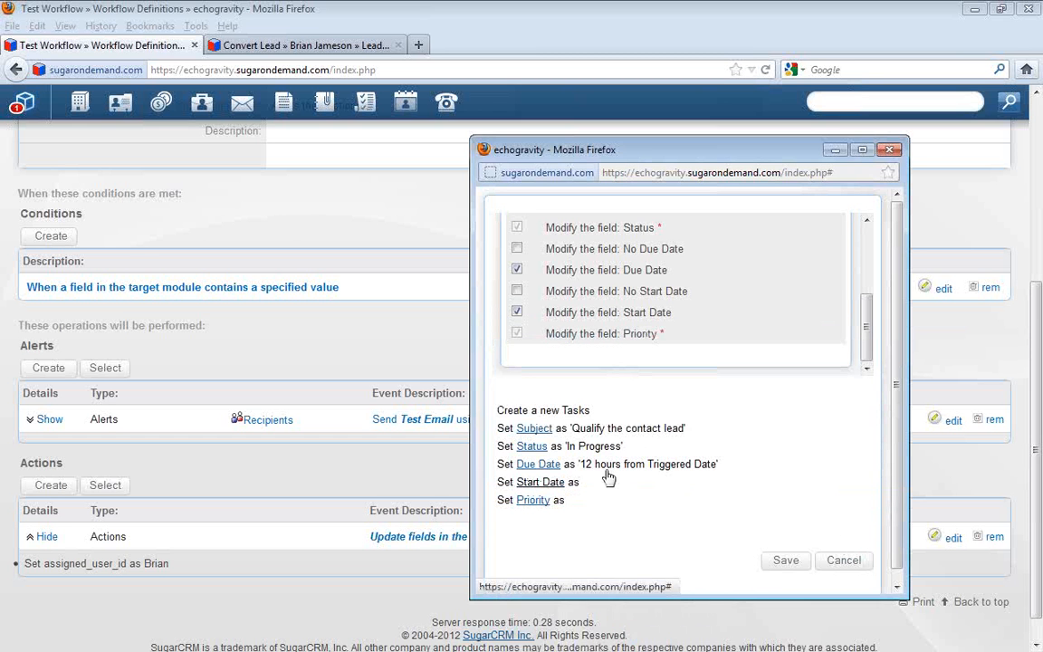
Set the task's Start Date to 0 hours from Triggered Date and its Priority to High, and save the action
click(538, 484)
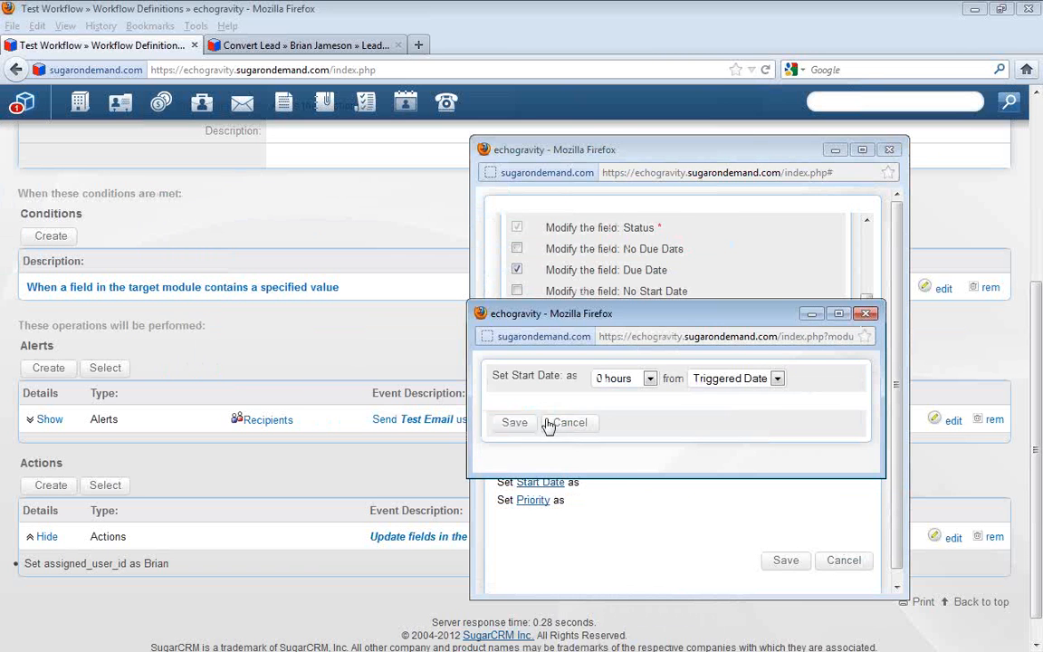
click(529, 426)
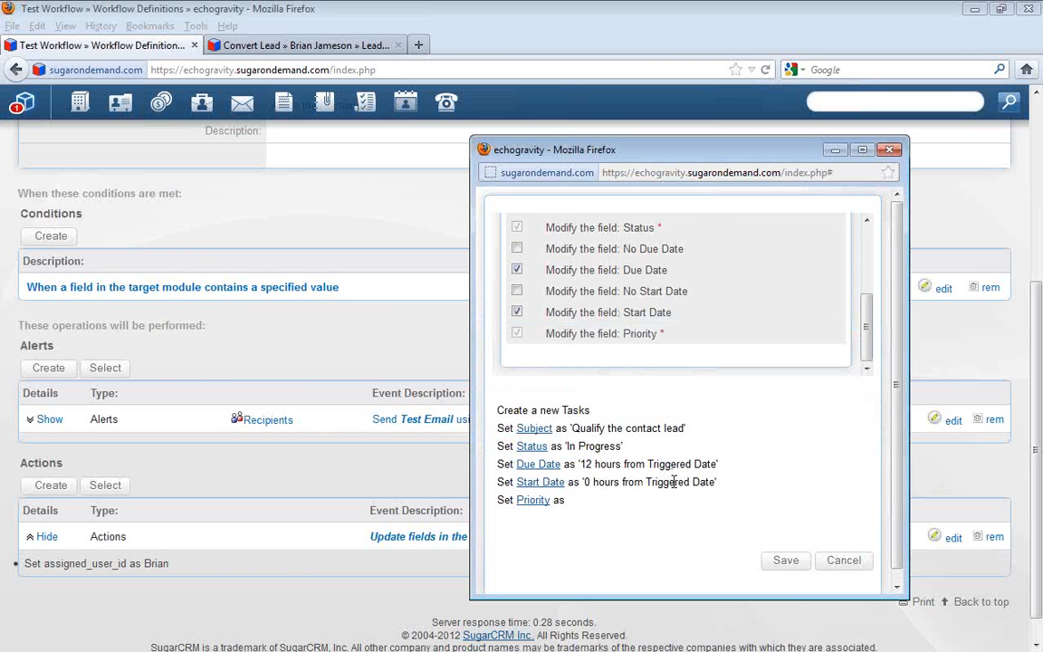
click(546, 500)
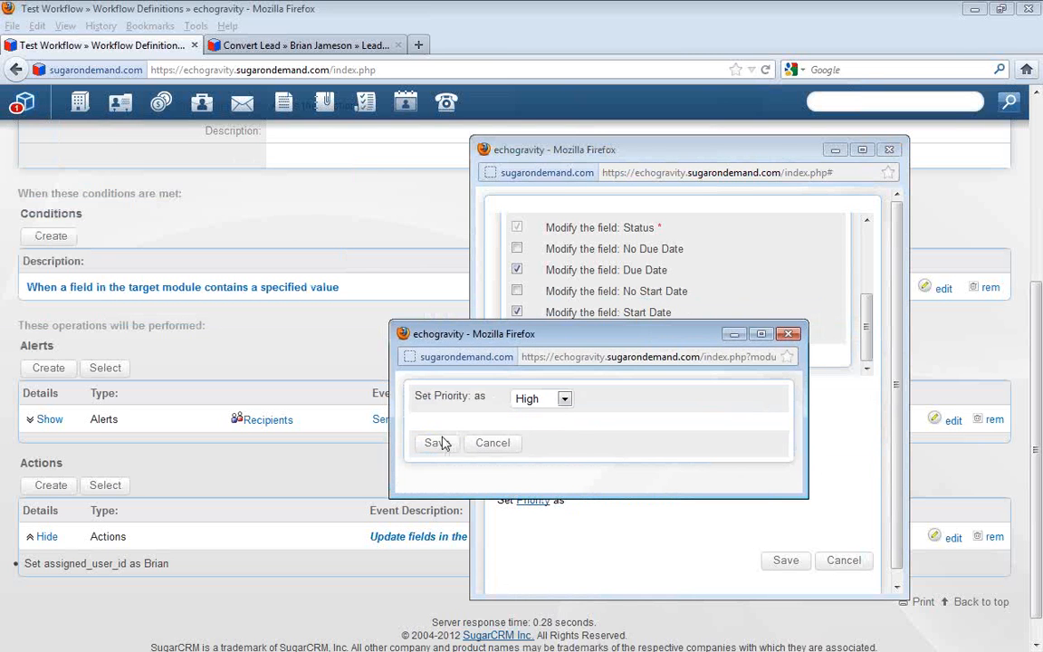
click(437, 445)
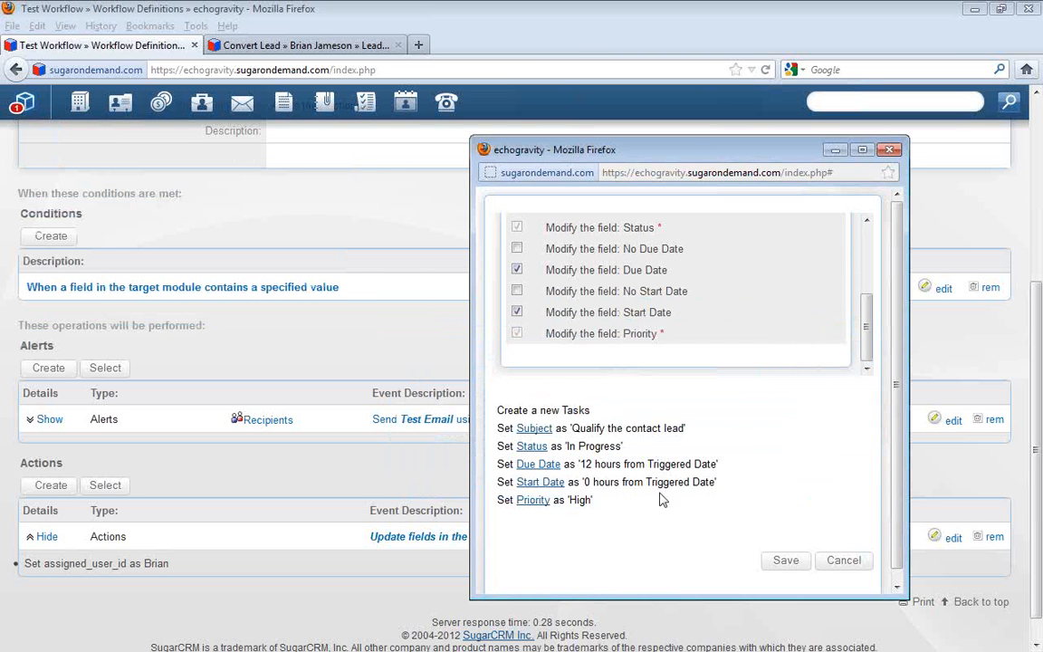
click(786, 560)
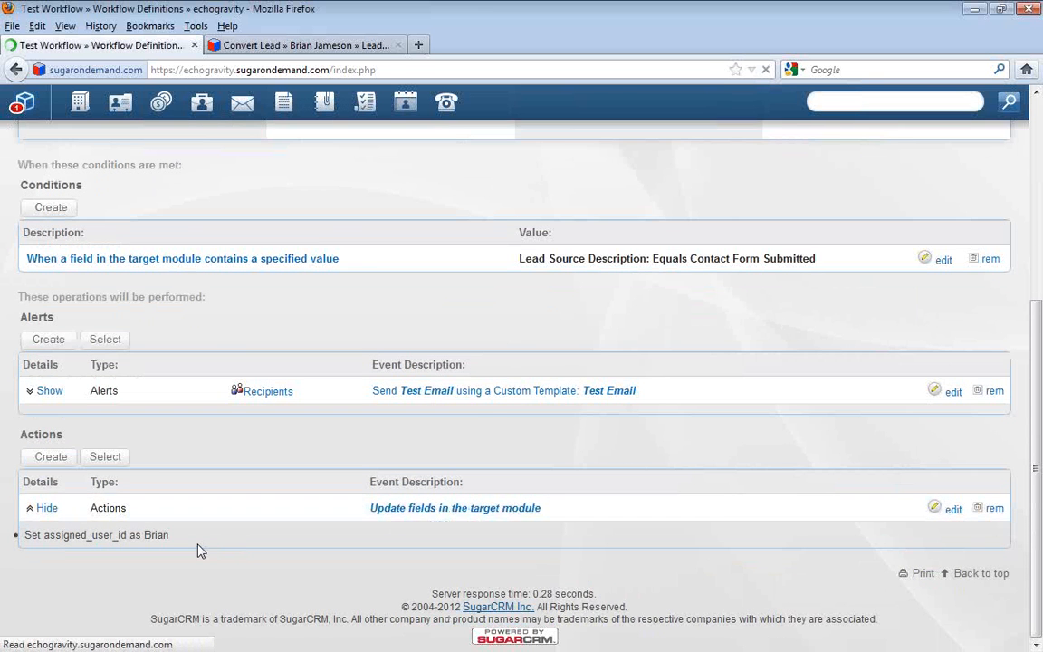
Expand the details of both workflow actions and review them along with the workflow's overall settings
scroll(306, 552, down, 3)
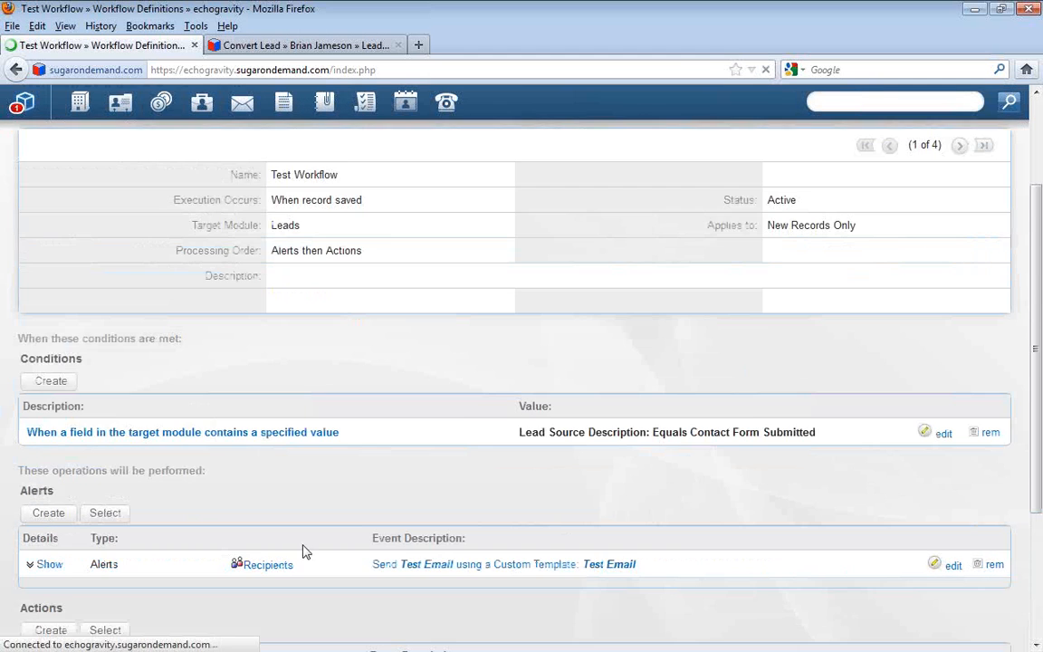
scroll(306, 552, down, 2)
scroll(306, 552, down, 3)
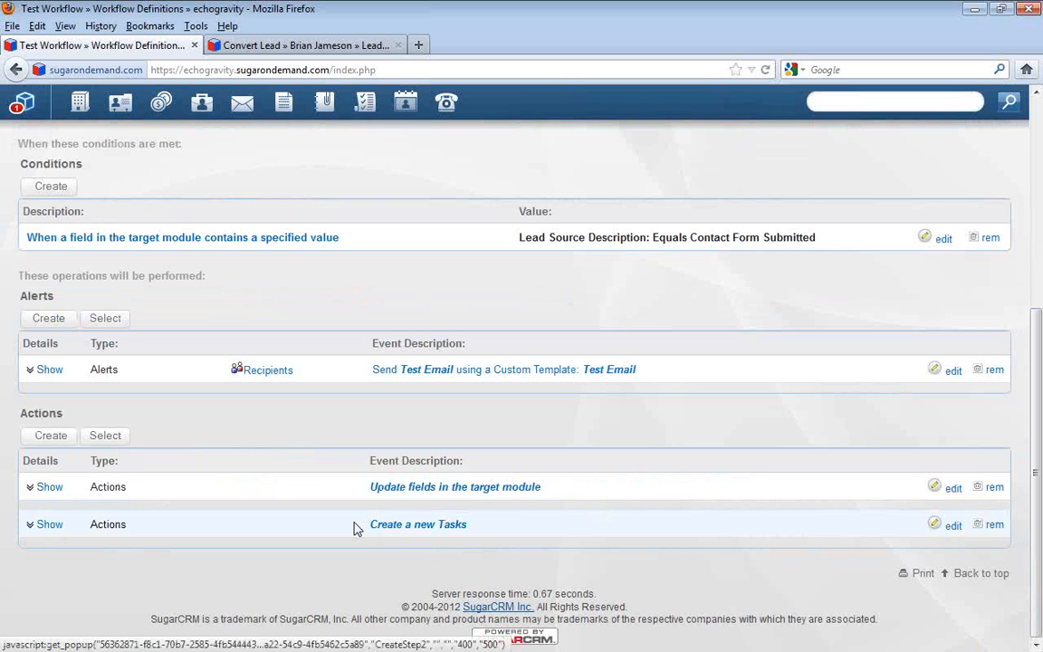
drag(355, 526, 486, 540)
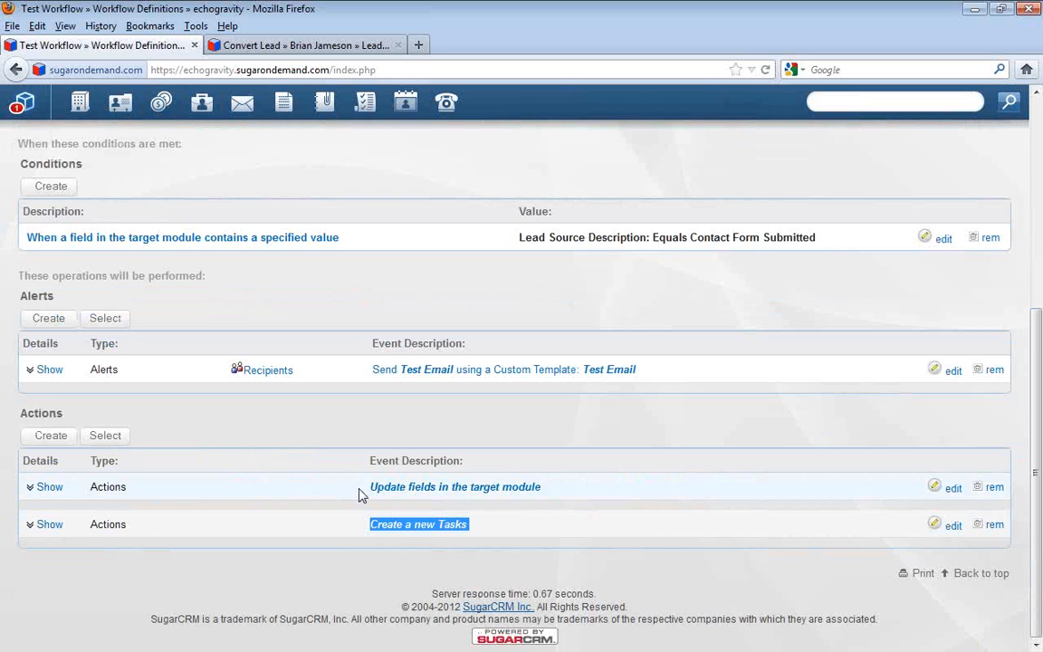
click(42, 487)
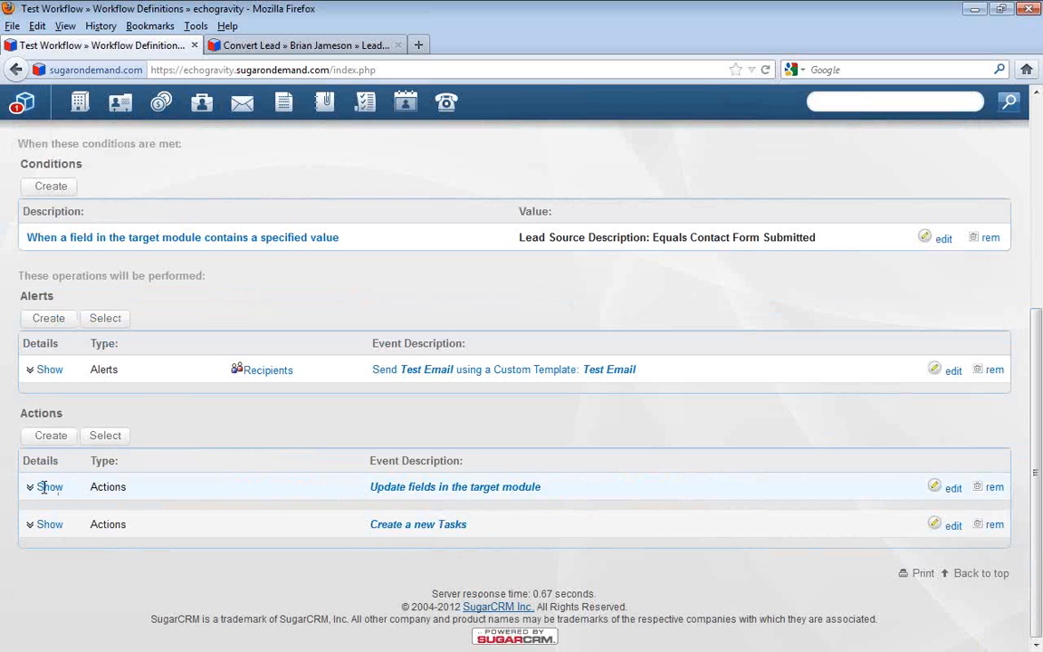
drag(174, 515, 50, 544)
click(50, 541)
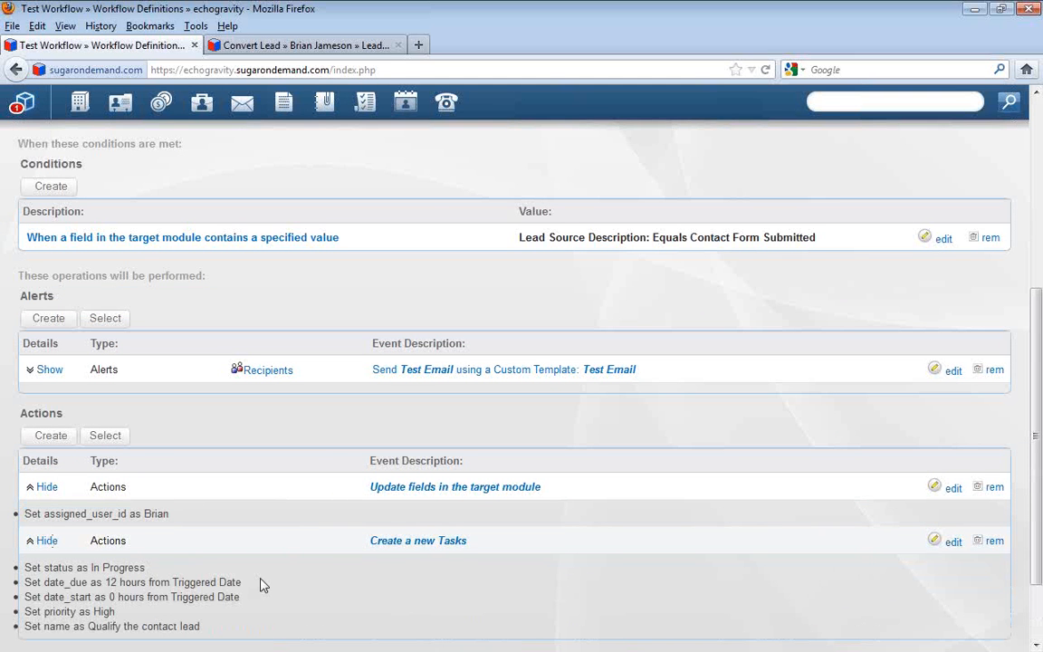
scroll(263, 586, down, 2)
scroll(260, 589, up, 8)
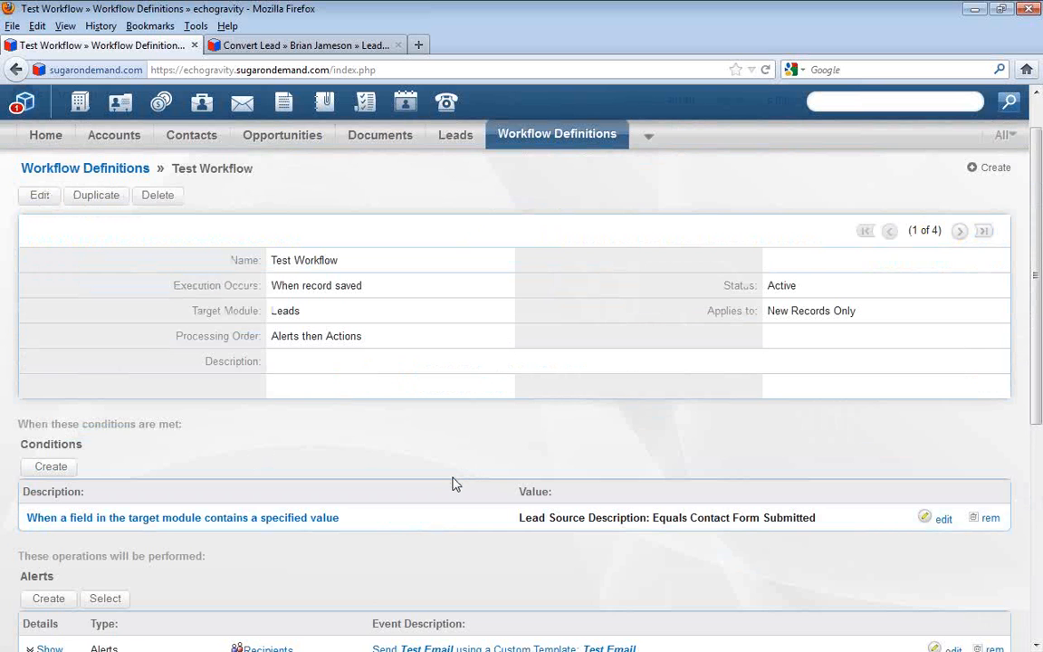
scroll(402, 437, up, 1)
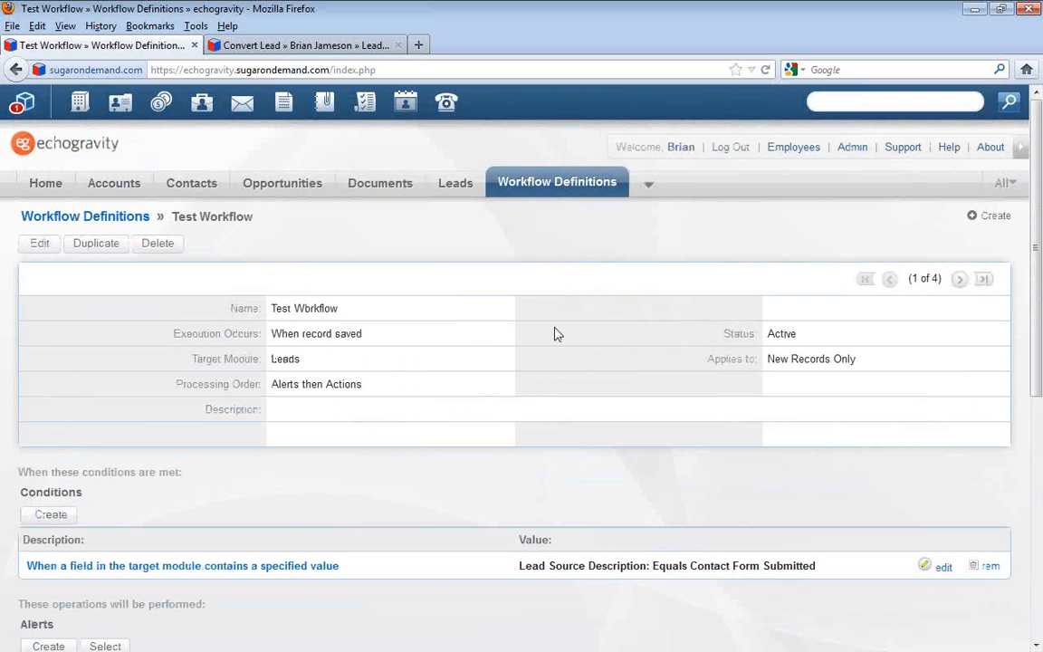
Go to the Leads module and start creating a new lead
mouse_move(449, 190)
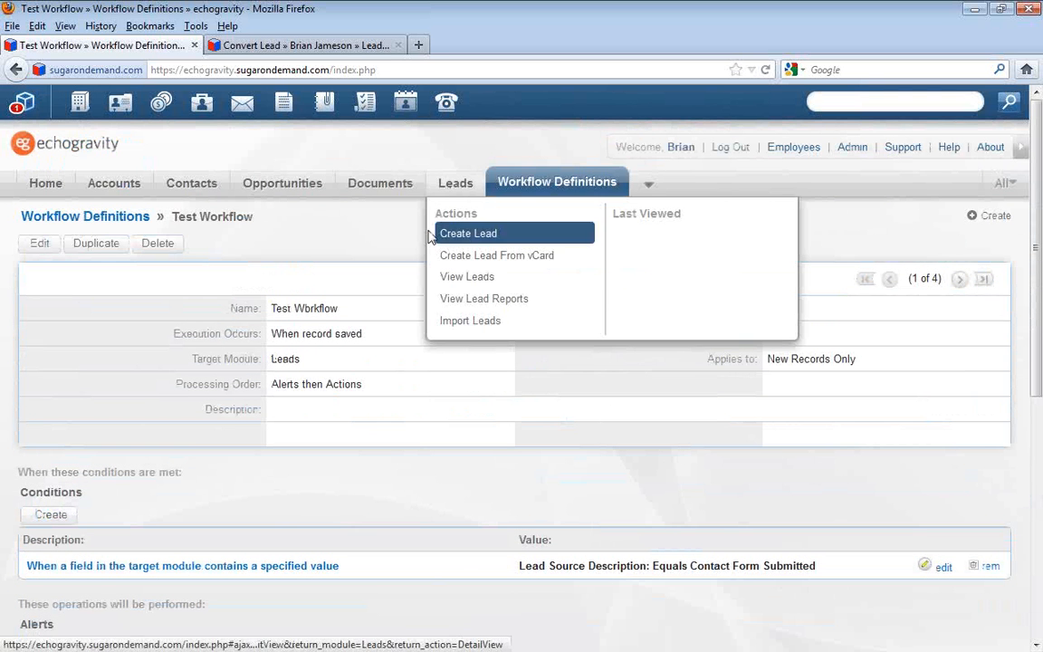
click(469, 190)
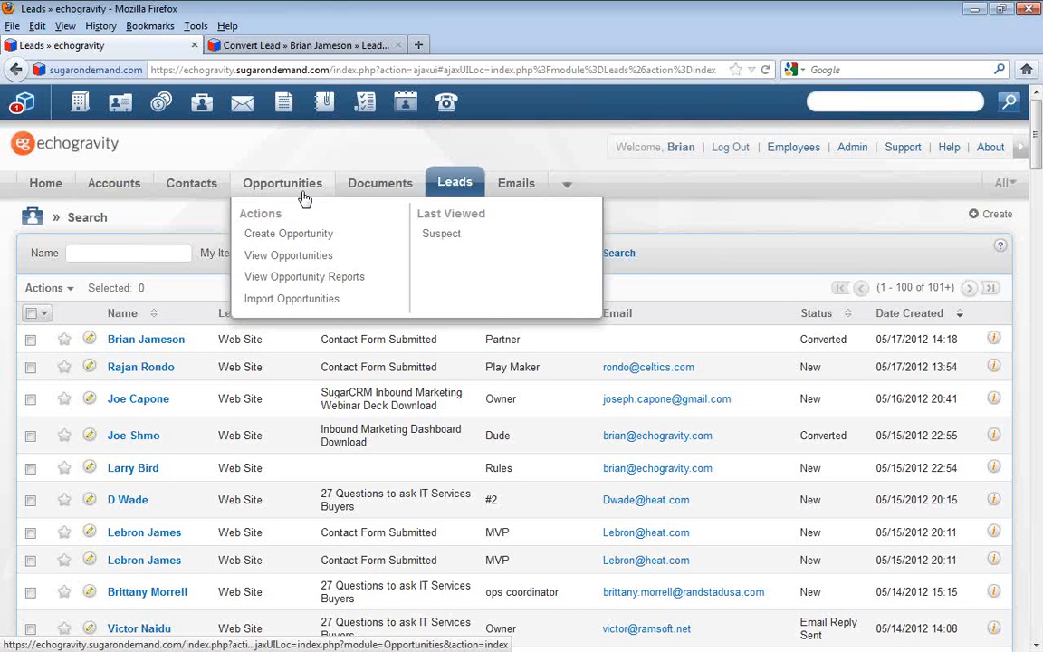
mouse_move(470, 186)
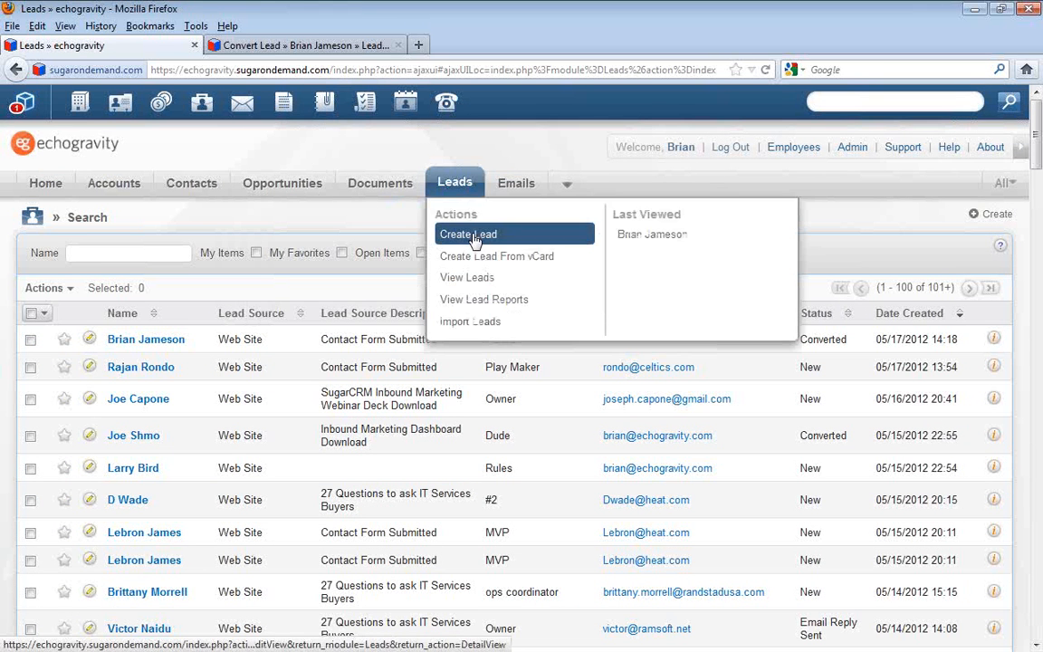
click(472, 237)
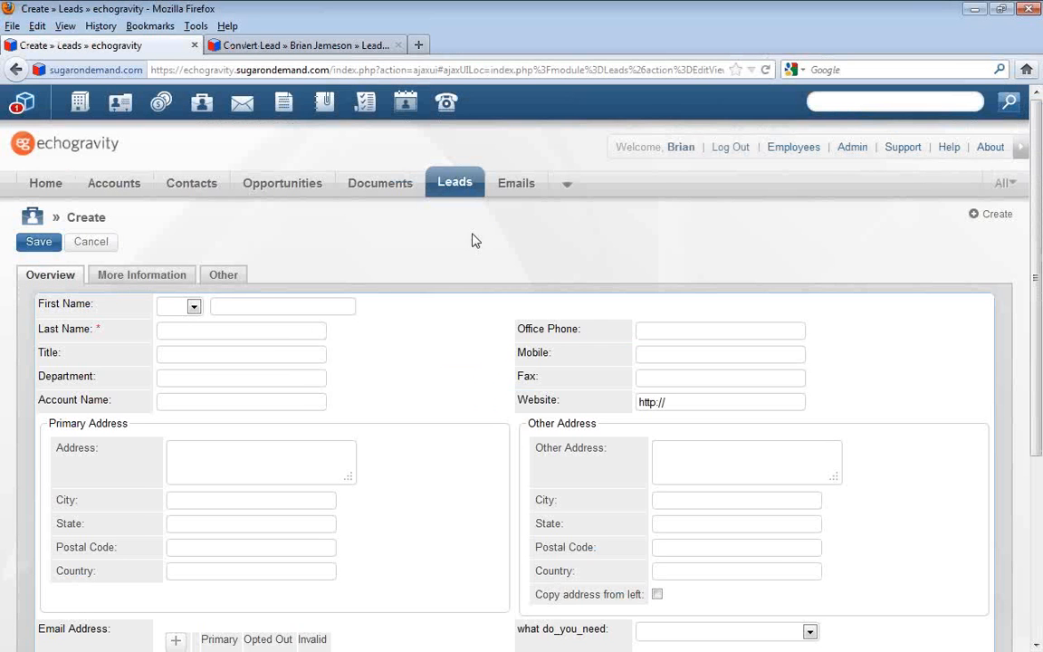
Enter the lead's name as LeBron James, the title as King, and the account name as "Miami Hear"
click(233, 308)
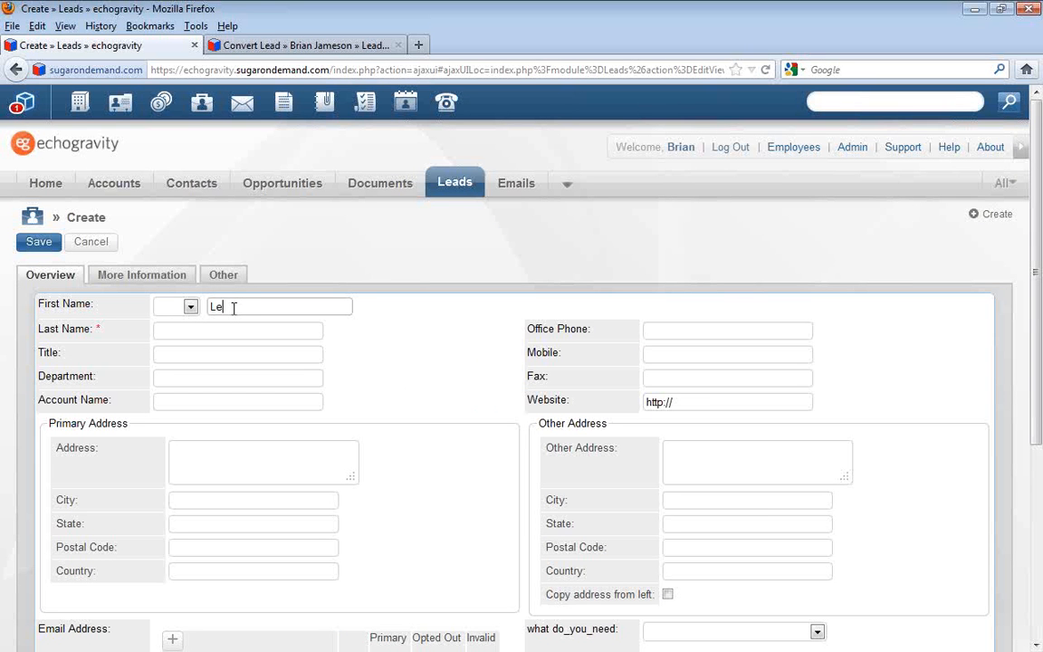
key(Tab)
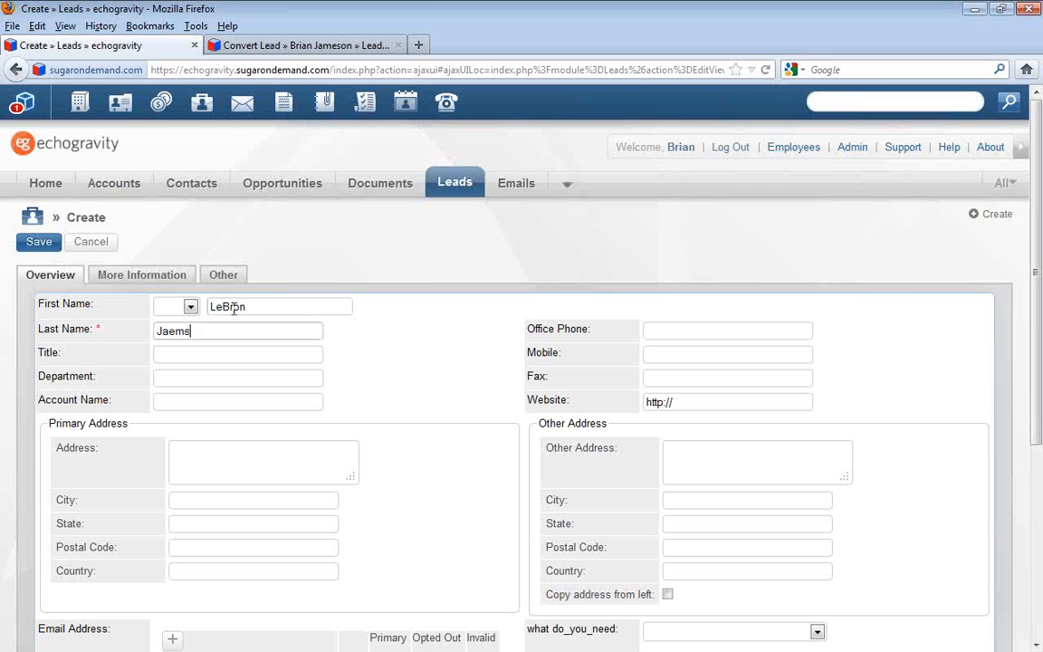
text(Jameson)
key(Tab)
click(239, 354)
text(King)
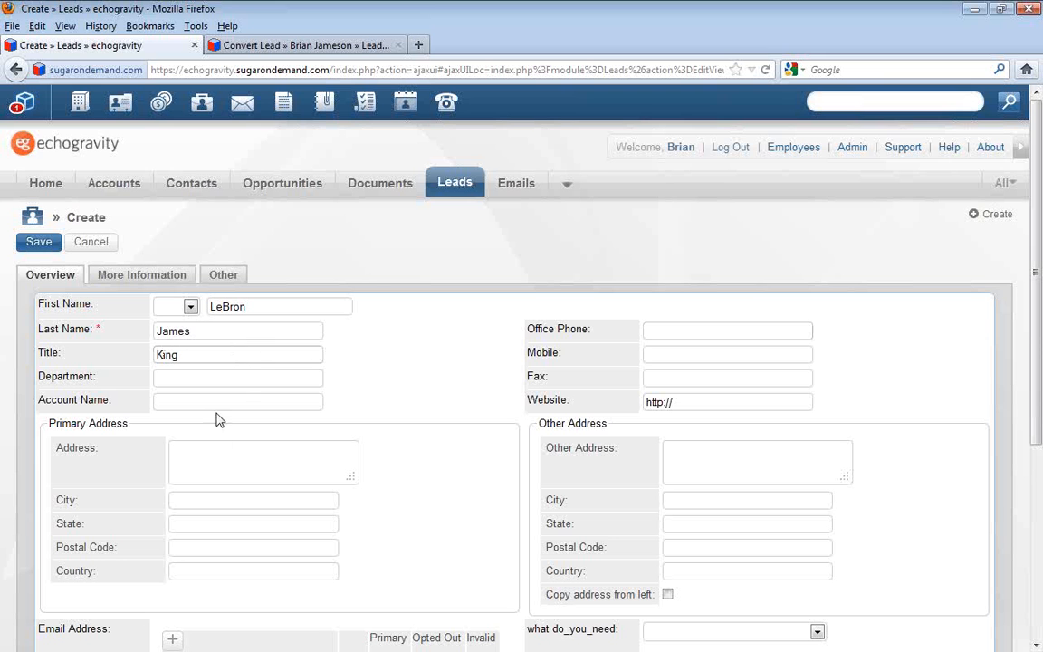
click(244, 400)
text(Miami Ha)
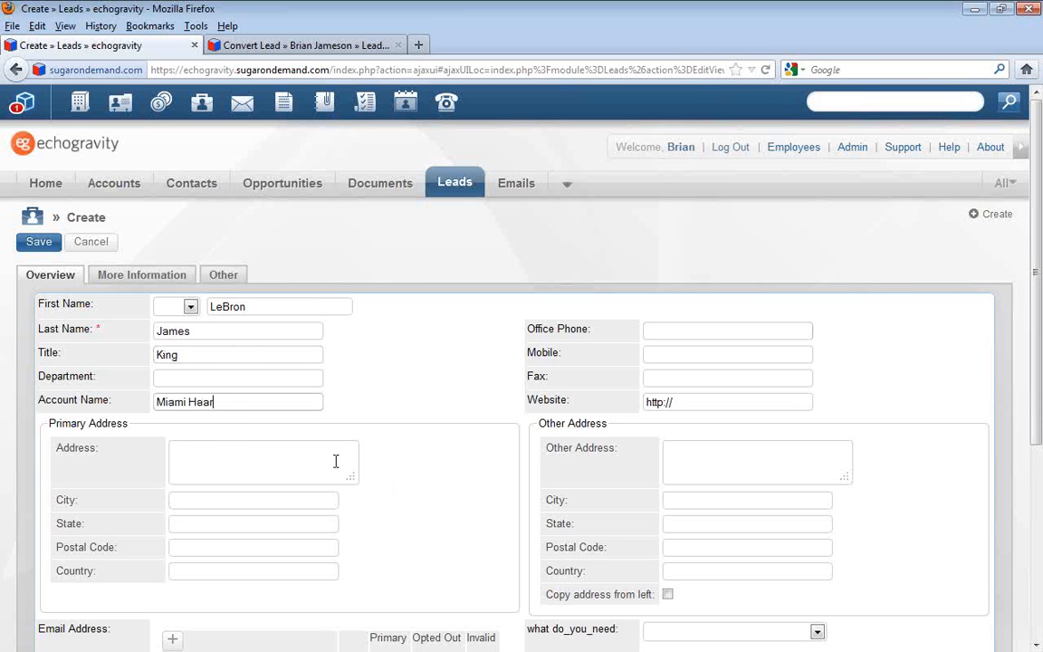
Set the lead's source to Web Site with the description "Contact Form Submitted", and set its status to New
click(161, 275)
click(695, 311)
scroll(676, 489, down, 2)
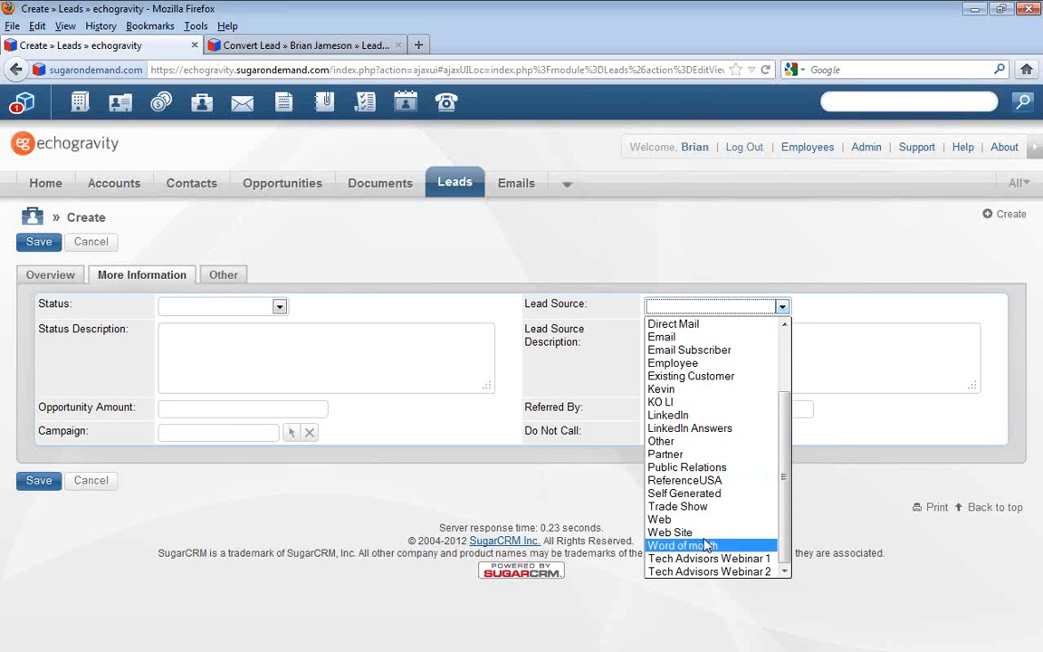
click(675, 534)
click(713, 355)
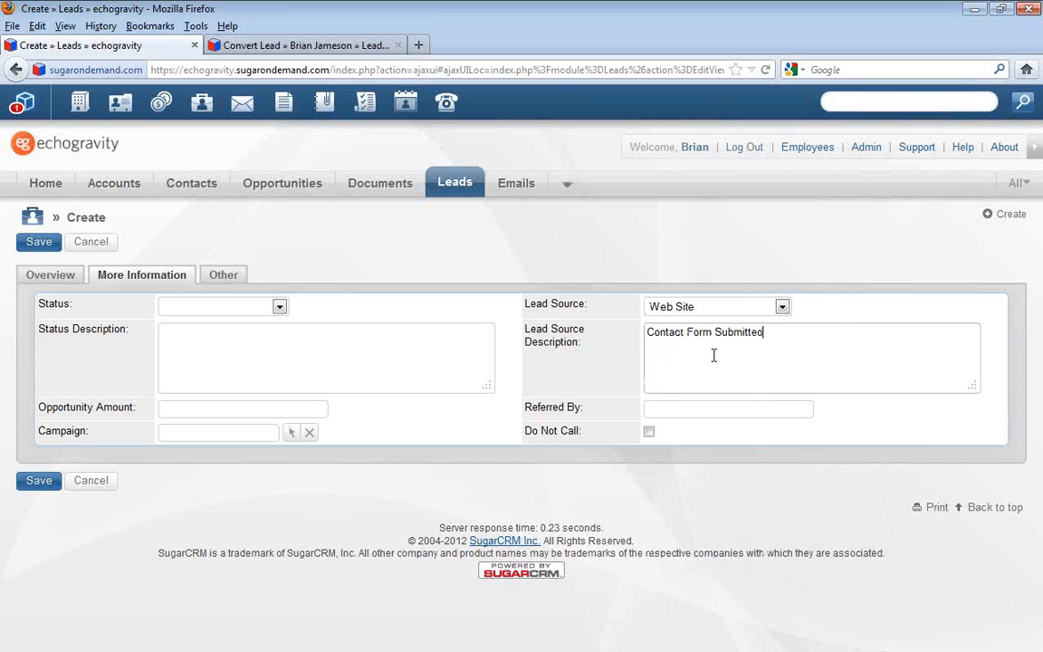
click(254, 308)
click(261, 332)
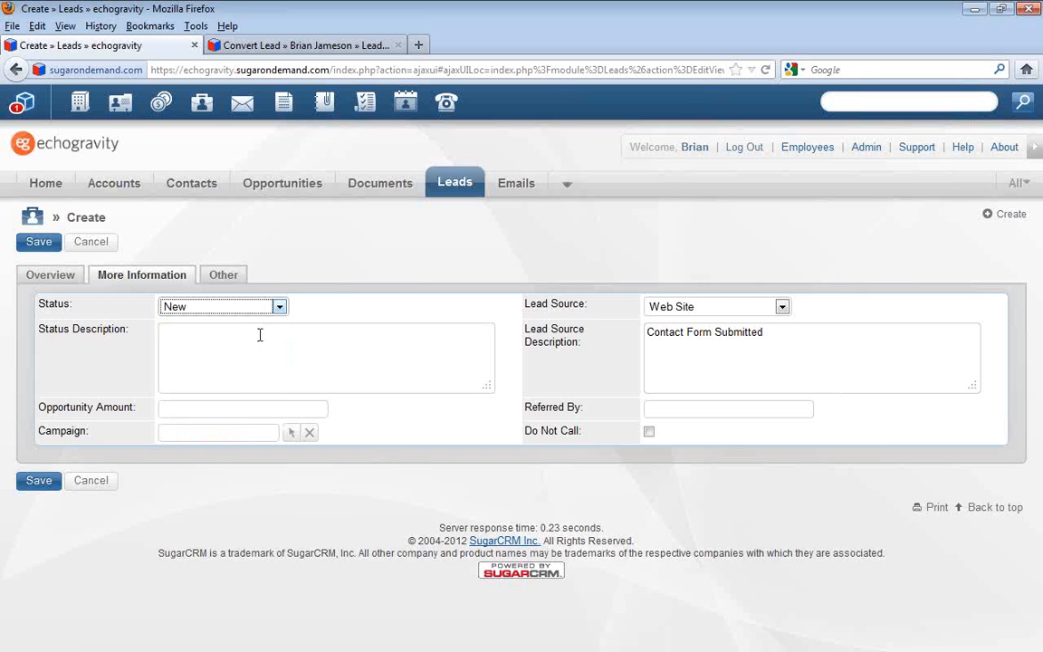
Check the new lead's user and team assignment, and save it as a new record despite the possible duplicates
click(219, 275)
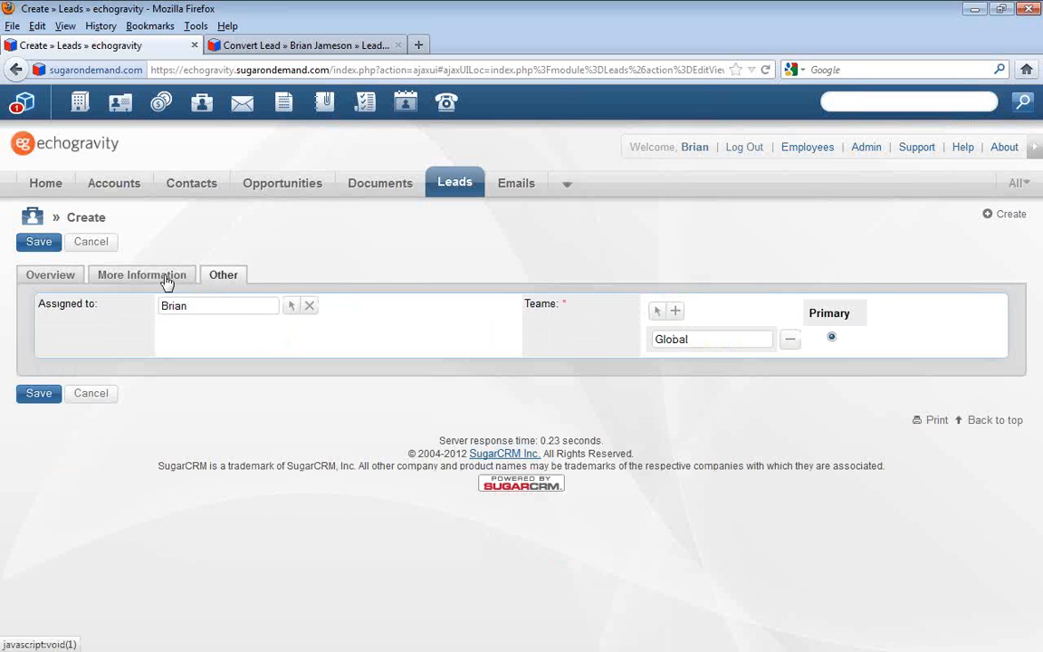
click(56, 275)
click(40, 246)
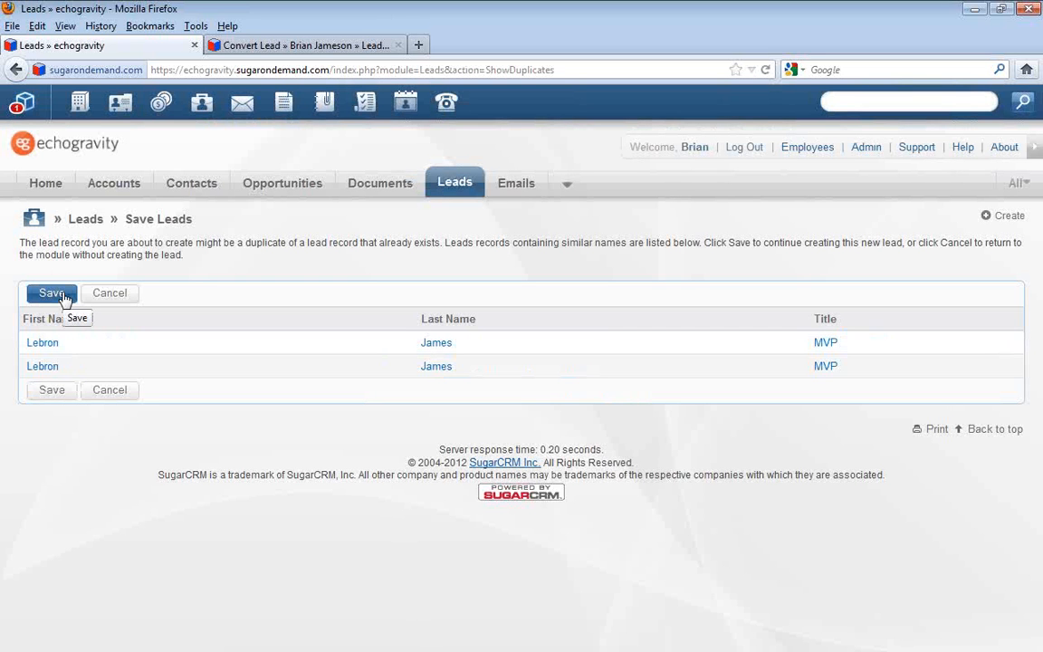
click(54, 294)
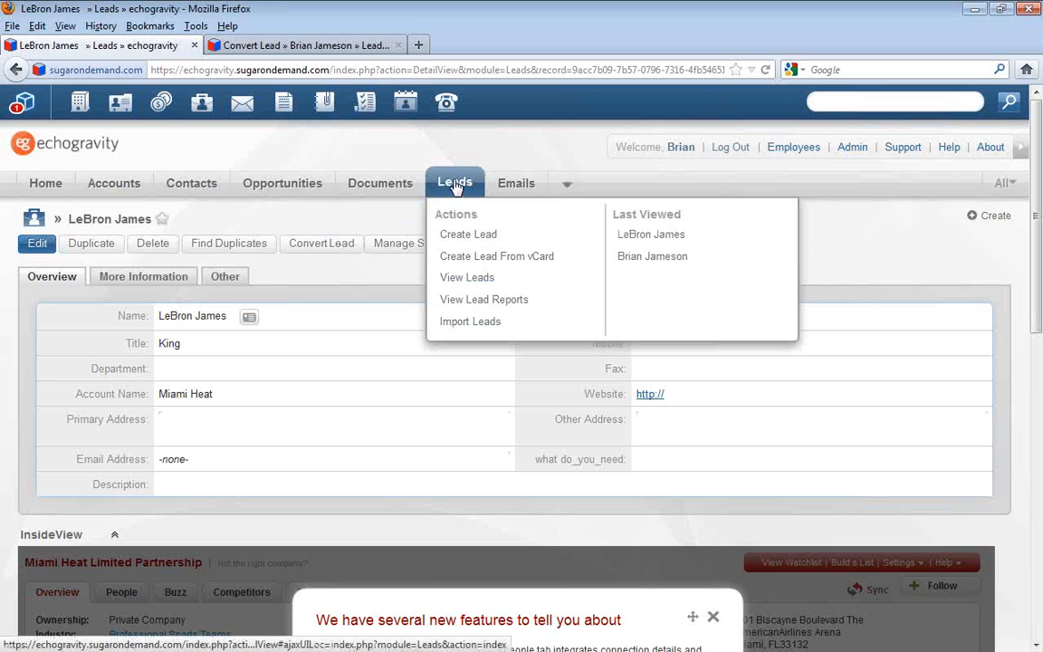
Open the new lead from the Leads list and check its additional information and assigned user
click(455, 184)
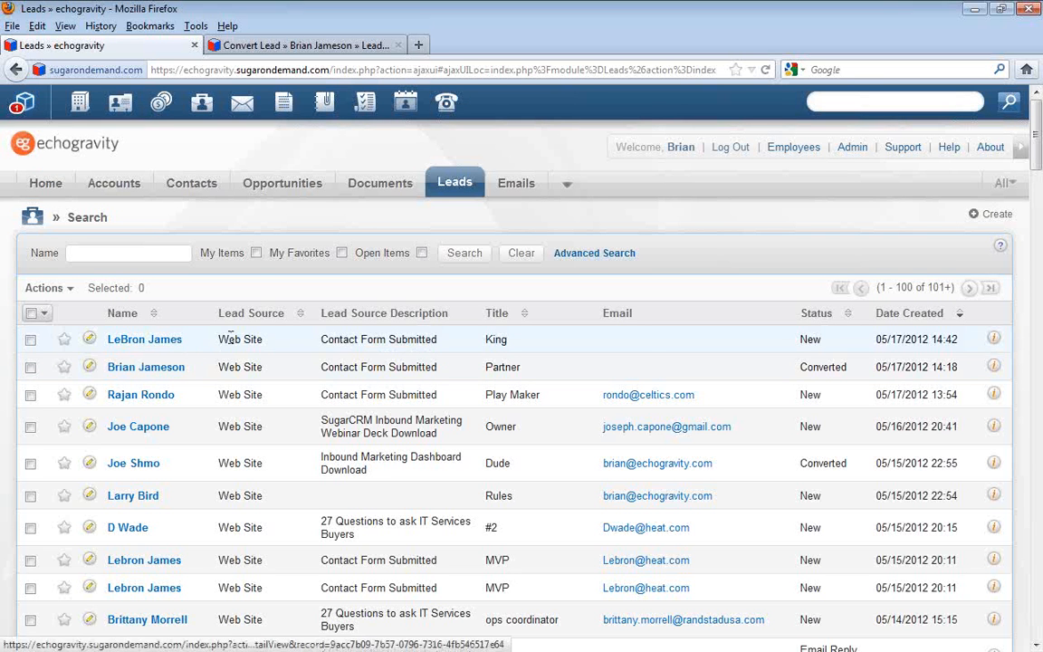
click(127, 339)
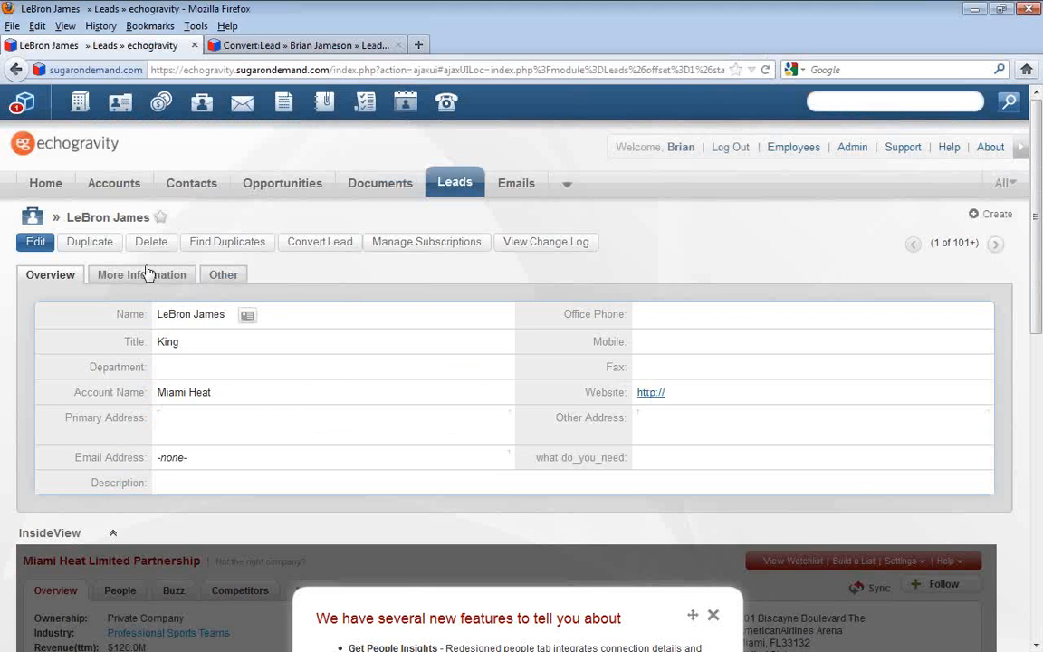
click(148, 273)
click(217, 275)
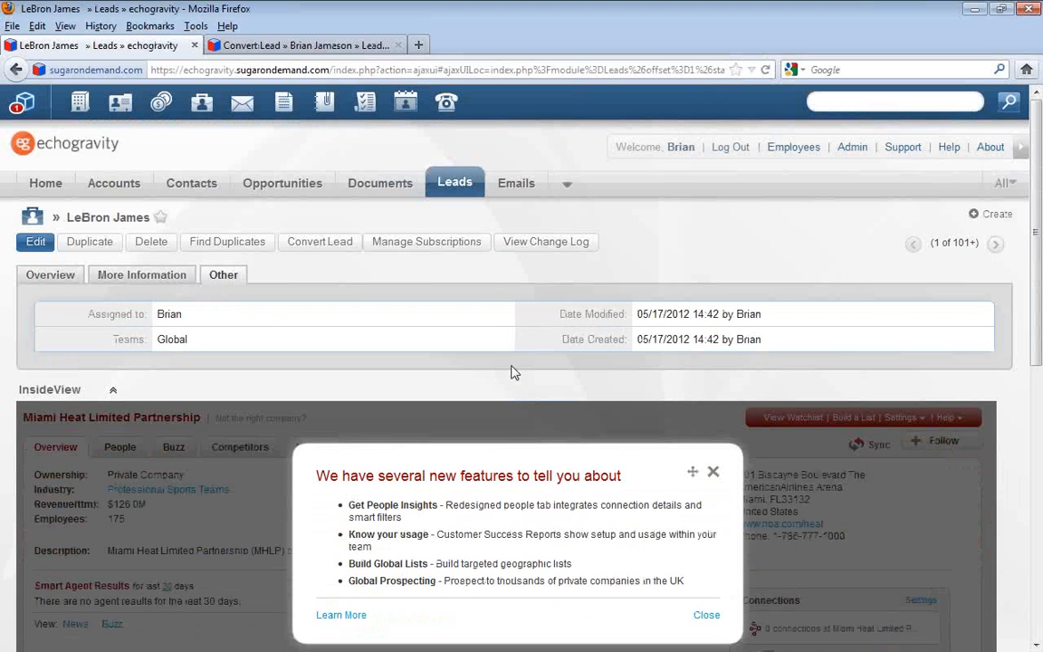
drag(175, 313, 158, 314)
Go to the Tasks module and sort the tasks by creation date, newest first
mouse_move(569, 185)
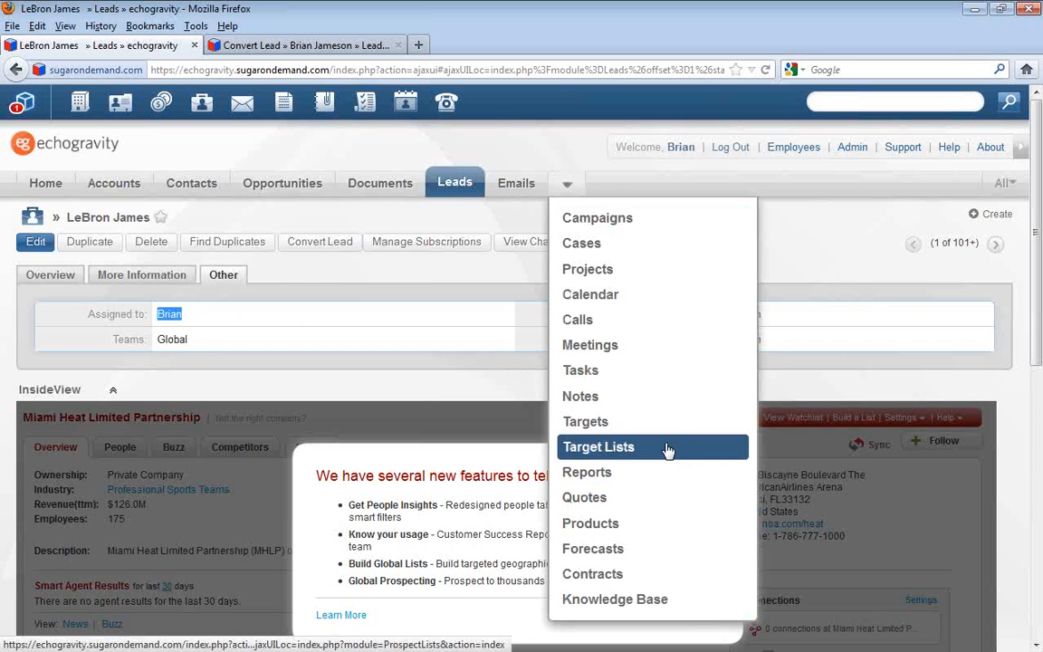
click(636, 370)
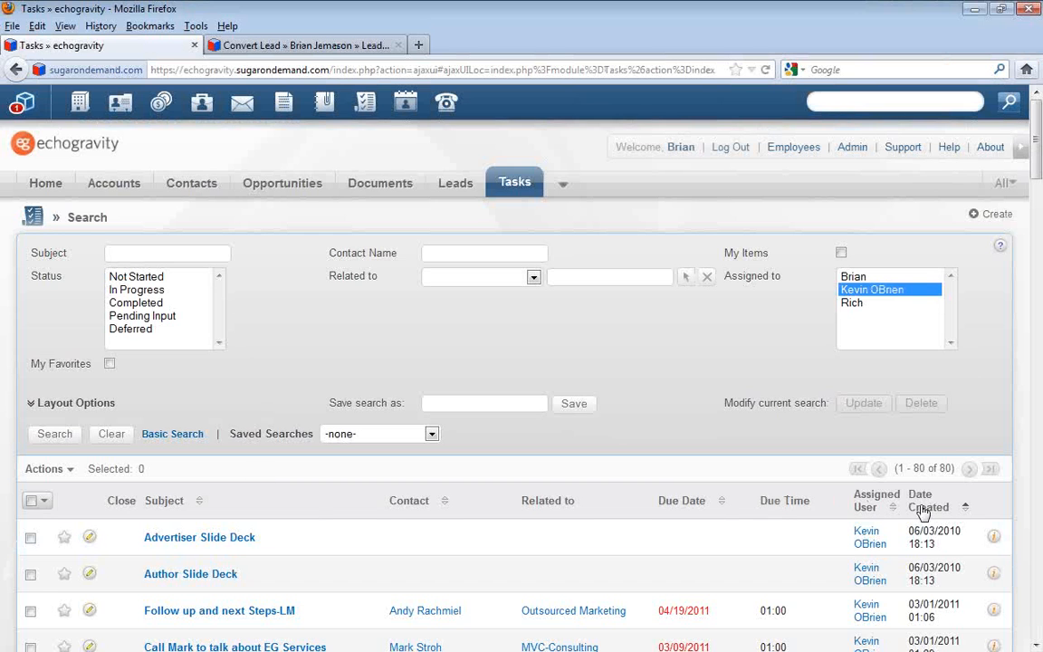
click(931, 509)
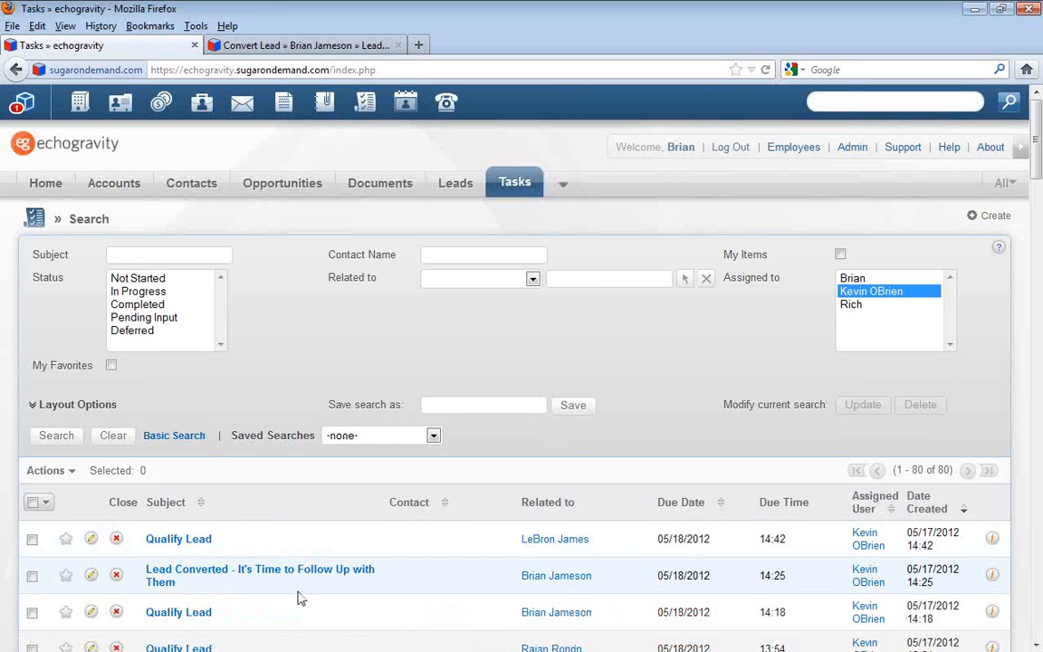
Examine the newest tasks' subjects, related leads, due dates and assigned users to check what the workflows generated
drag(233, 546, 138, 547)
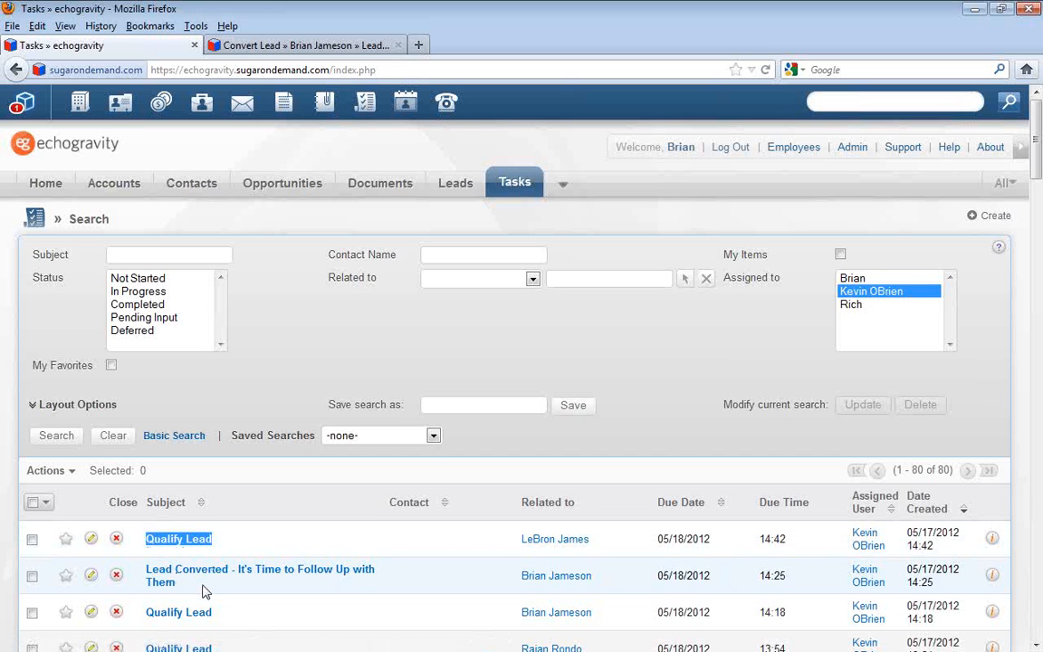
drag(176, 584, 158, 575)
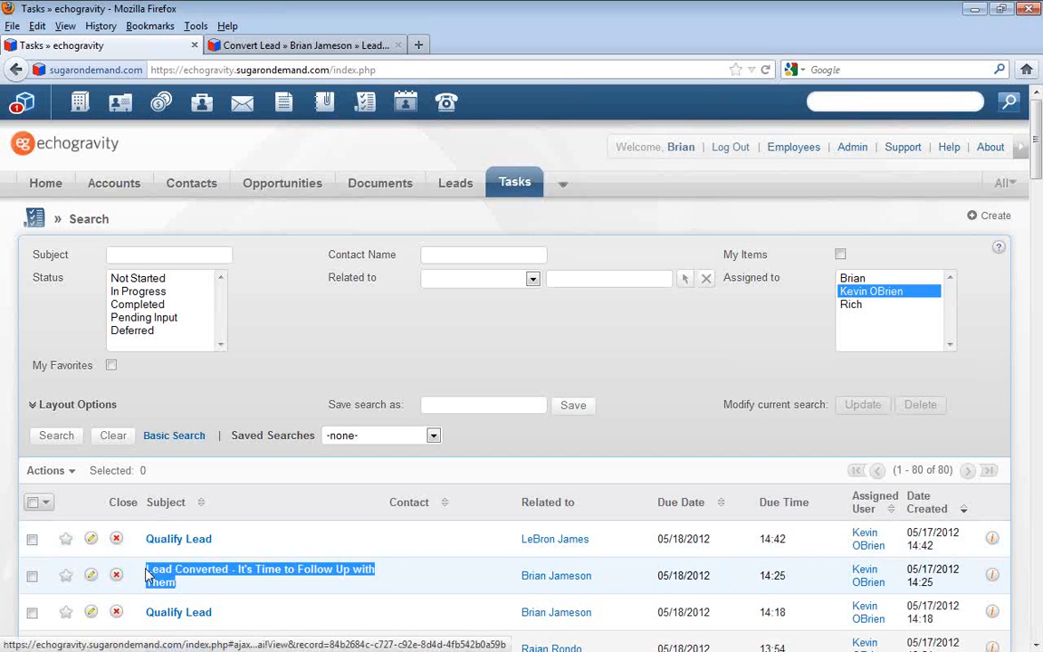
click(229, 593)
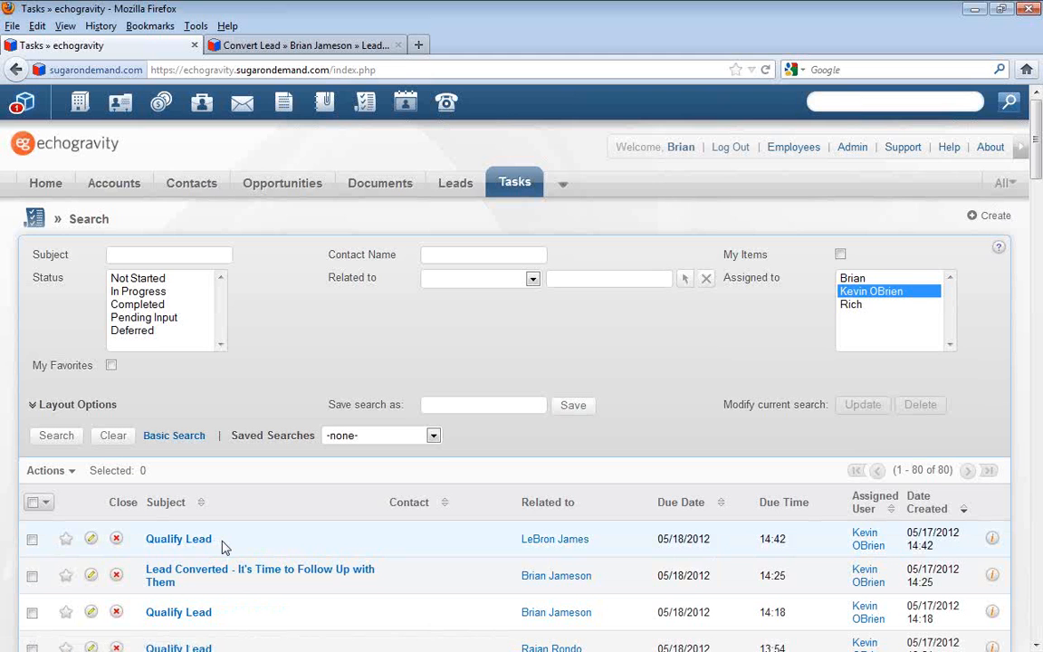
drag(226, 549, 137, 540)
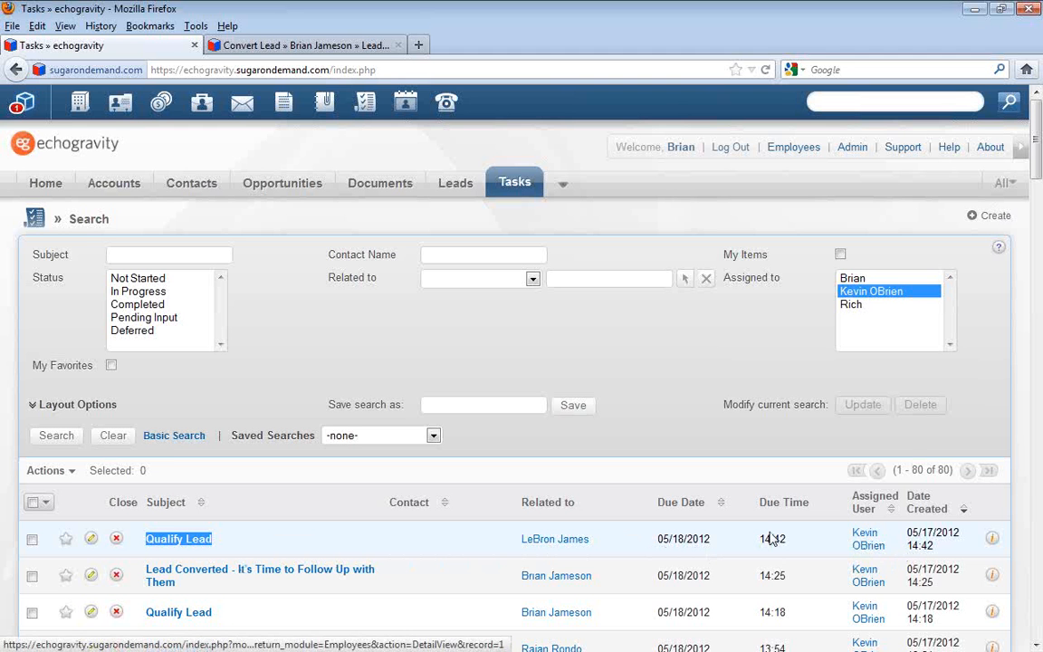
click(429, 532)
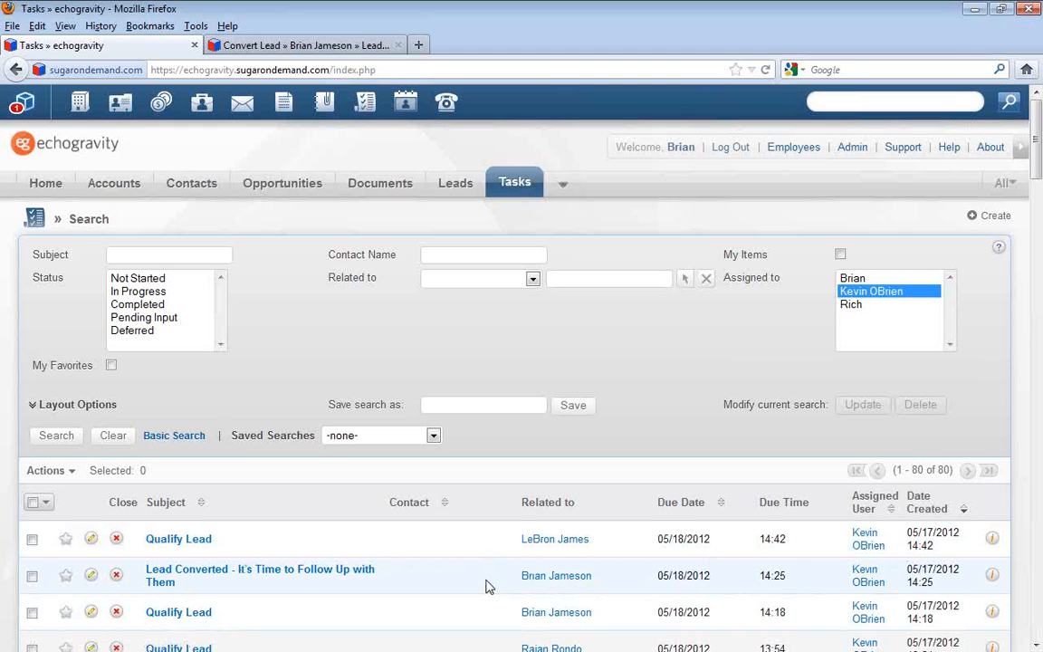
scroll(486, 586, down, 2)
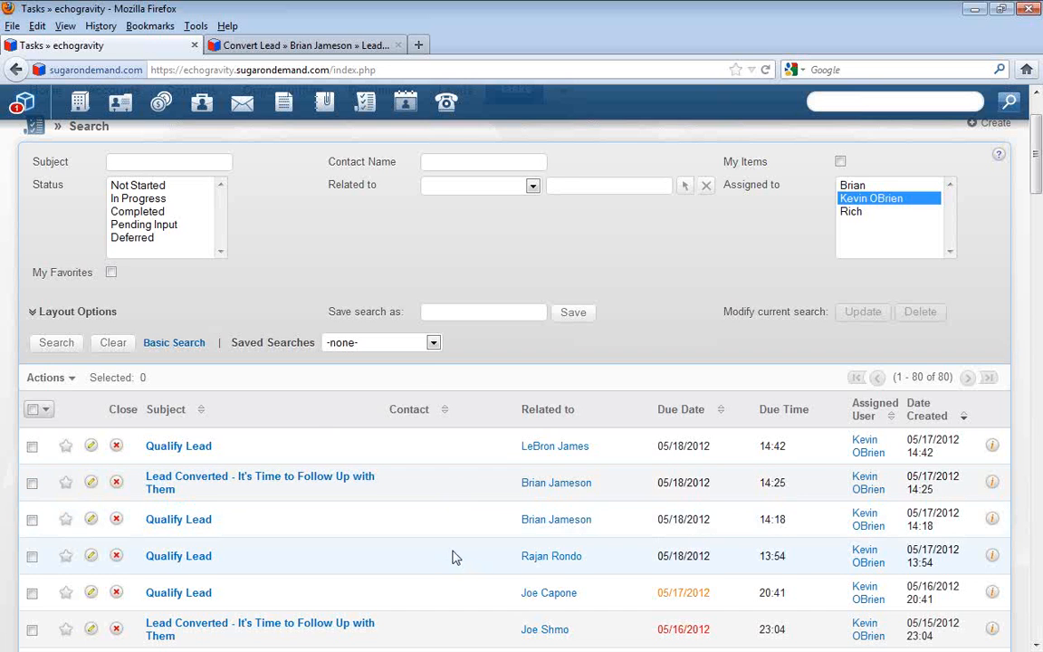
scroll(454, 557, up, 2)
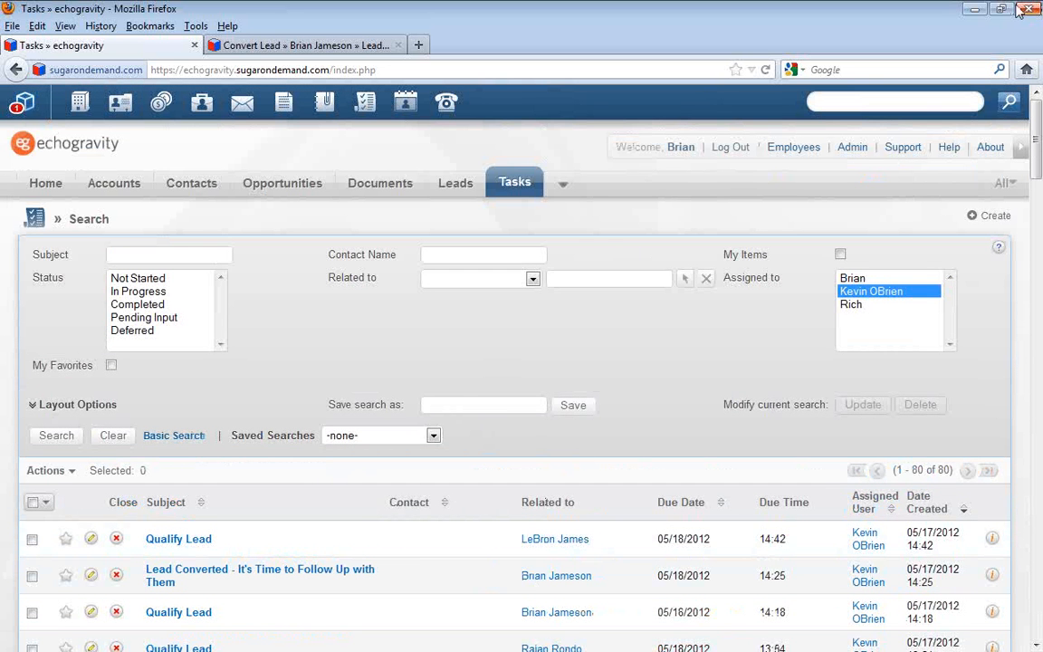
Switch to the webinar deck in Adobe Acrobat Pro and advance to the "More Examples of Workflow Management" slide
click(975, 13)
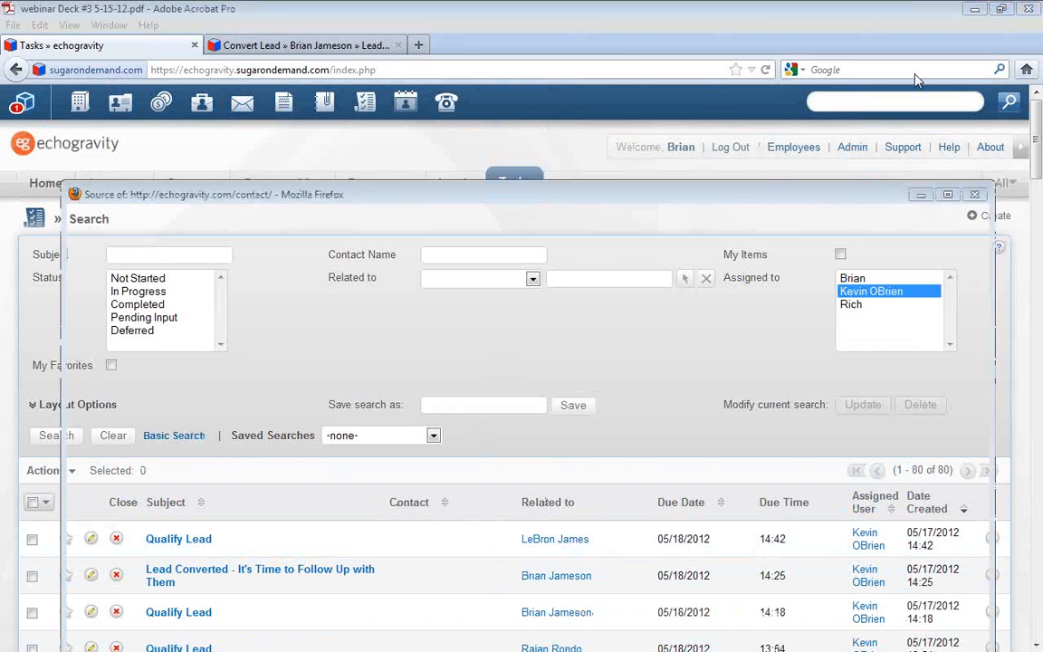
click(920, 194)
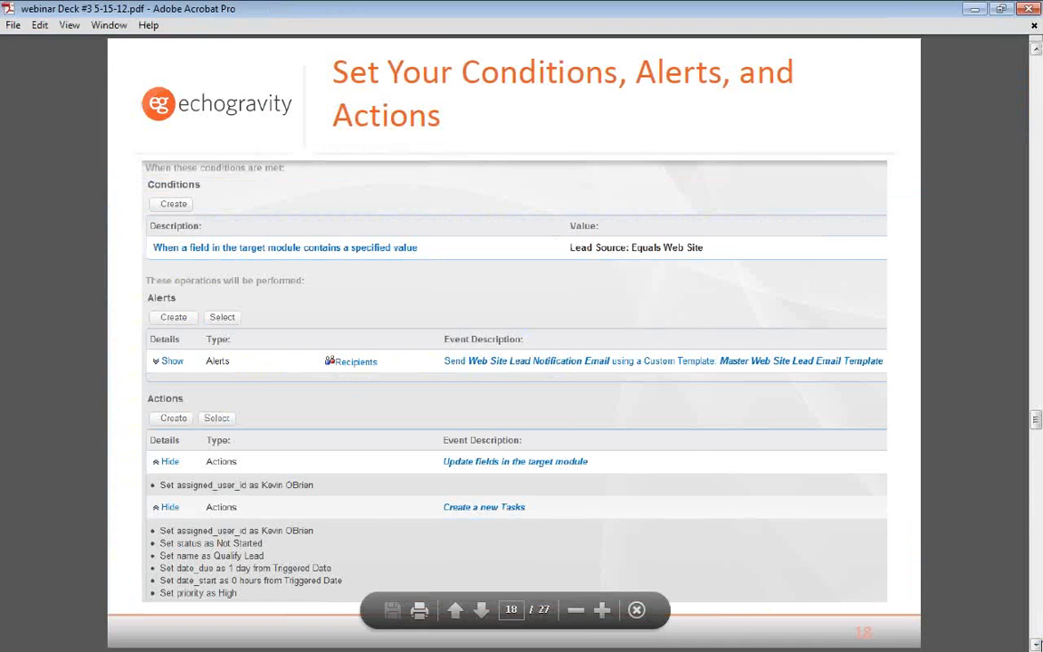
click(1036, 645)
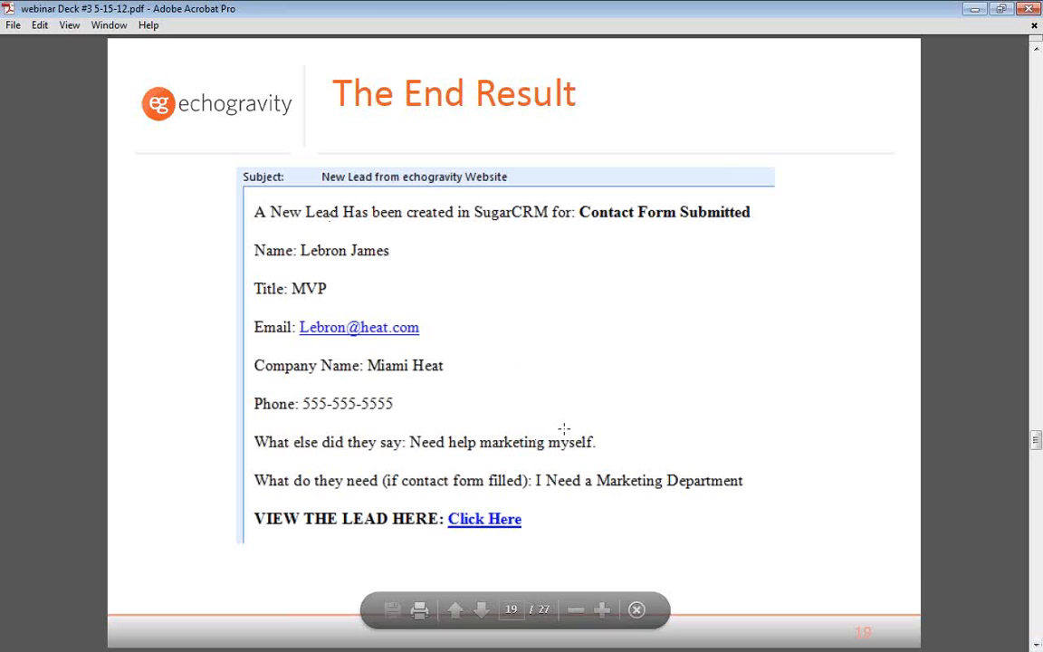
click(1036, 644)
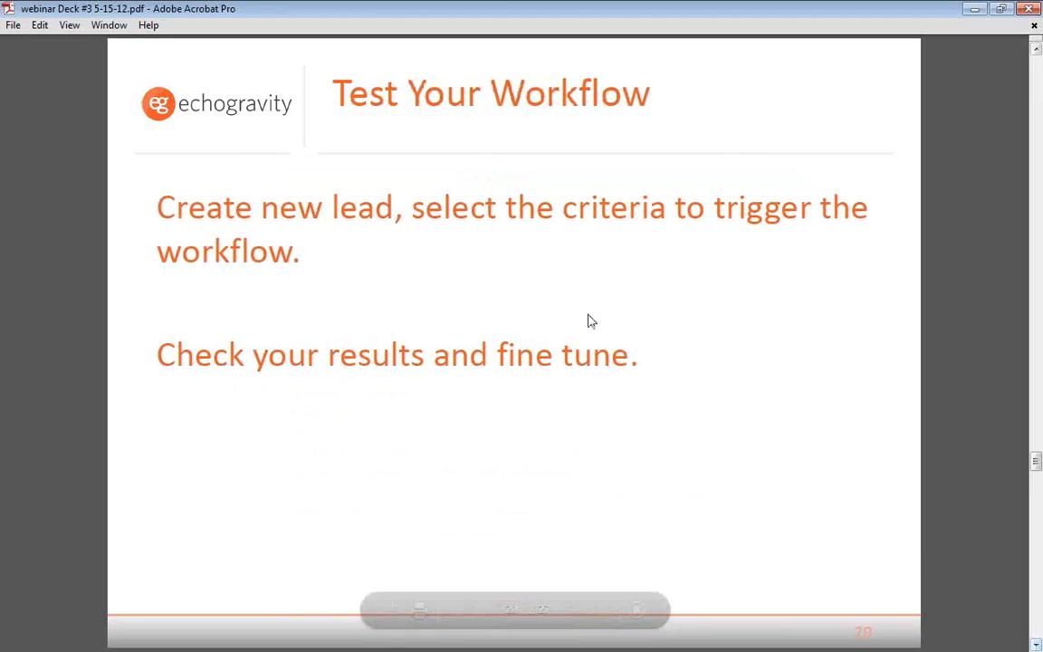
click(1035, 644)
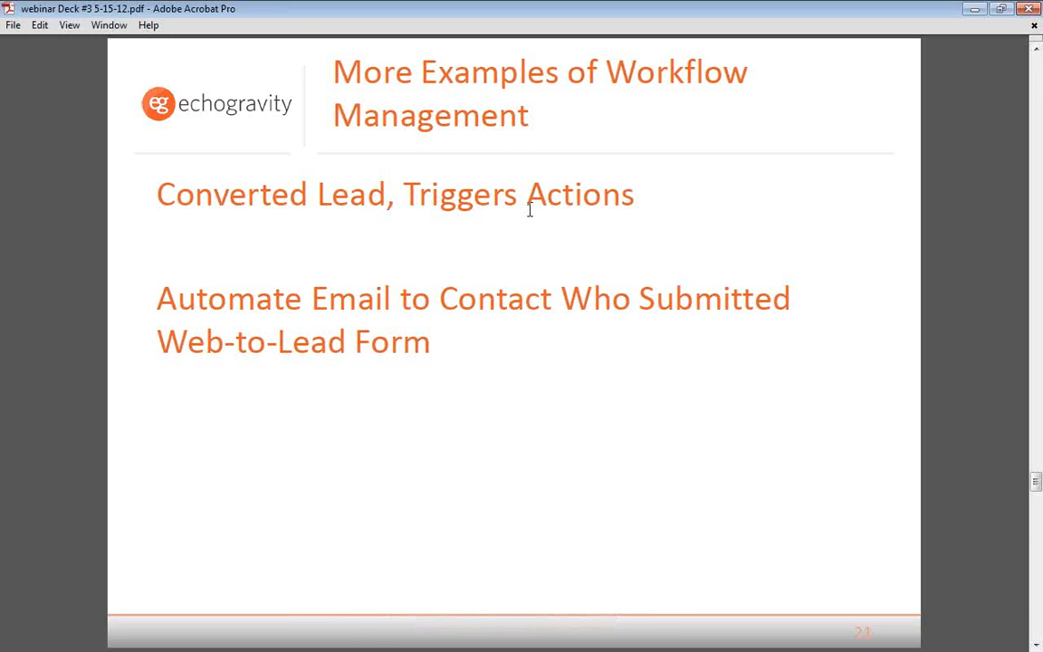
Highlight "Converted Lead," and then "Triggers Actions" in the slide's first example
drag(156, 193, 382, 209)
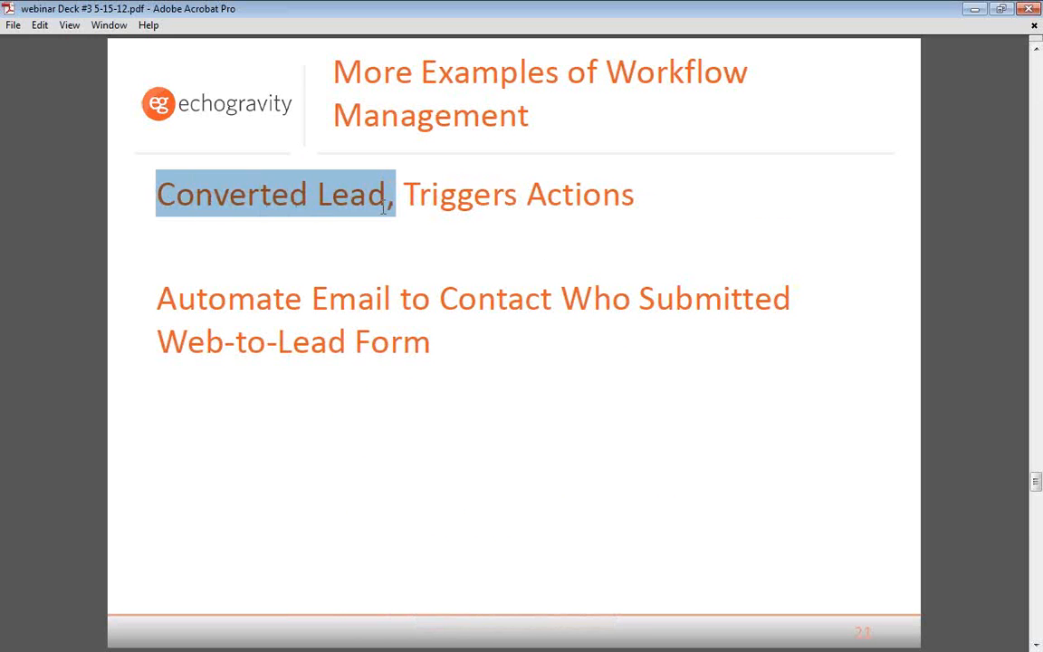
click(469, 181)
drag(636, 193, 427, 195)
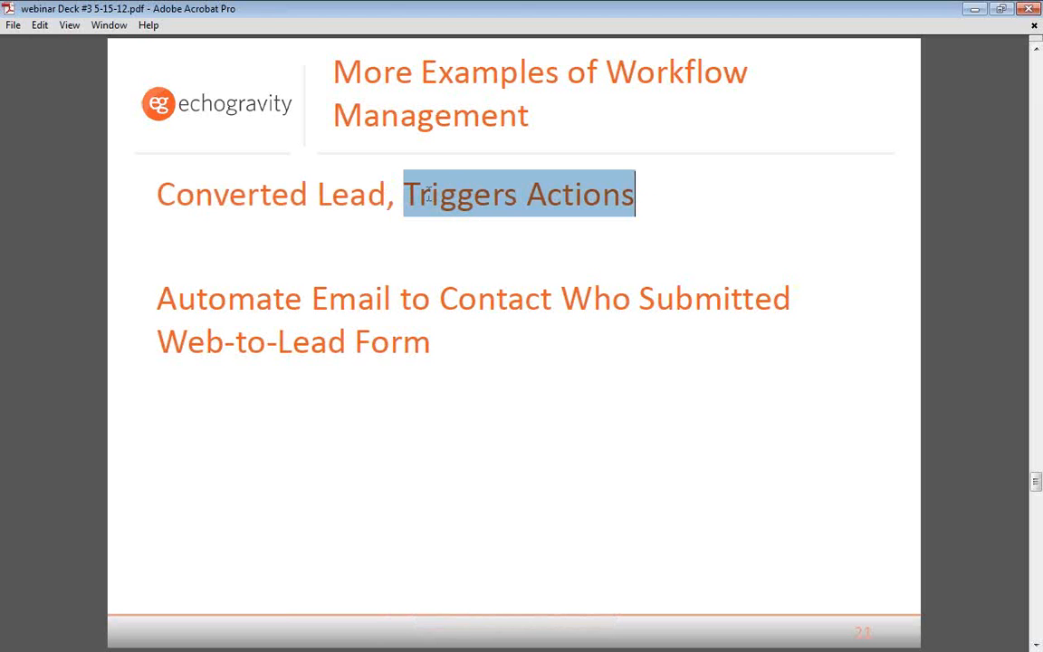